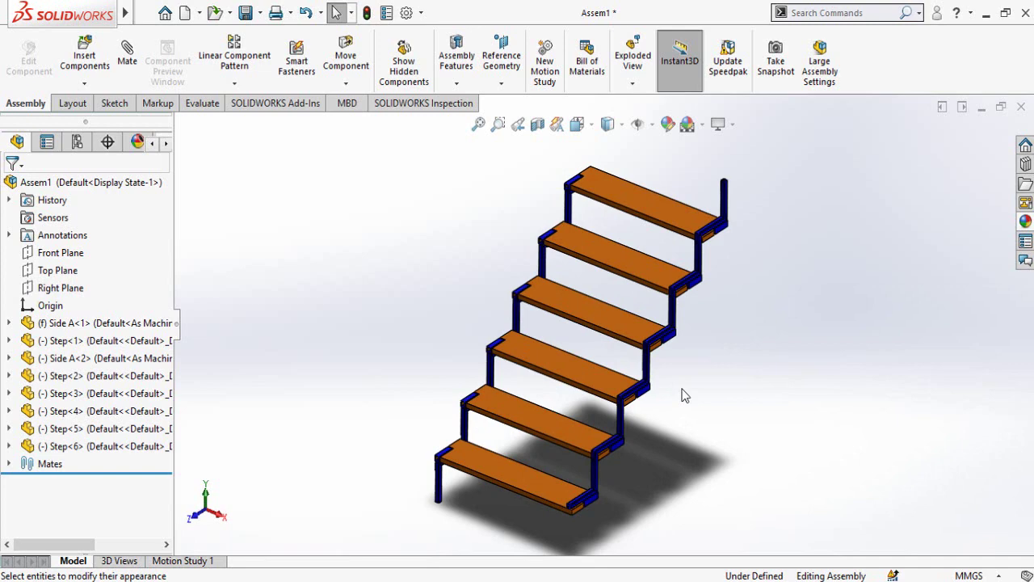
{"action": "left_click_drag", "start_coordinate": [607, 386], "coordinate": [530, 301]}
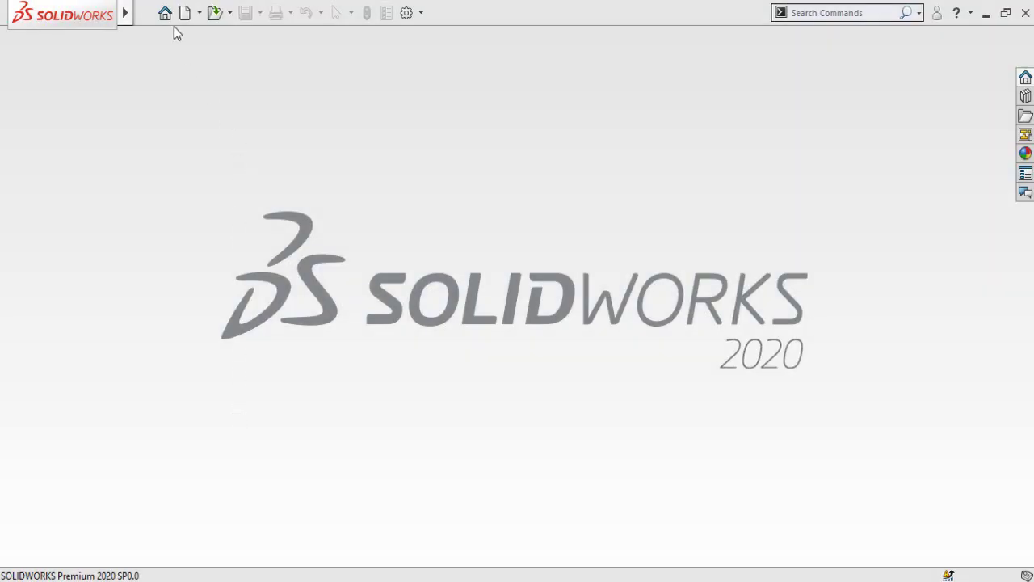
Create a new part and start a sketch on the Right Plane, viewed face-on
{"action": "left_click", "coordinate": [185, 12]}
{"action": "double_click", "coordinate": [179, 204]}
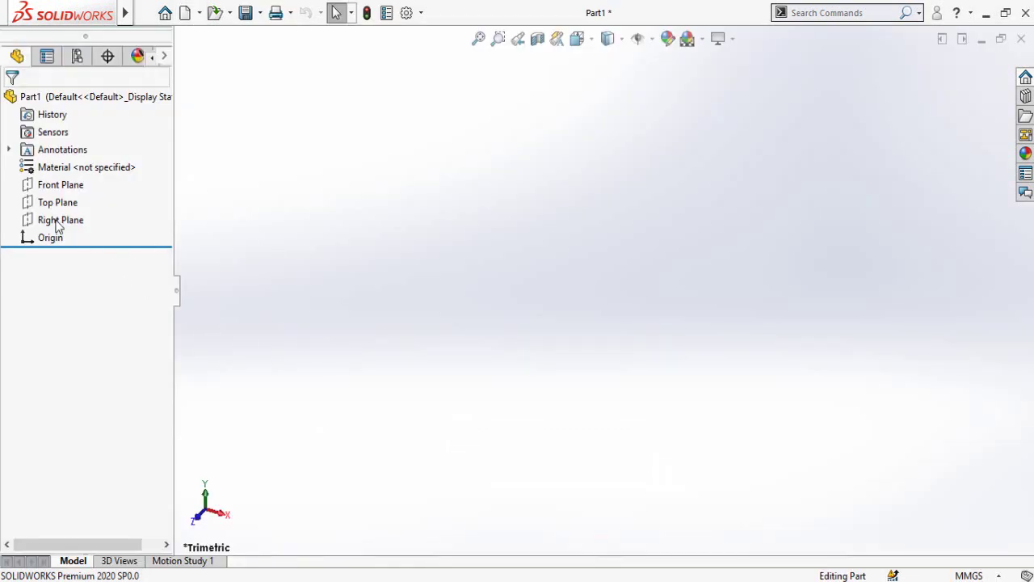
{"action": "left_click", "coordinate": [60, 306]}
{"action": "key", "text": "ctrl+8"}
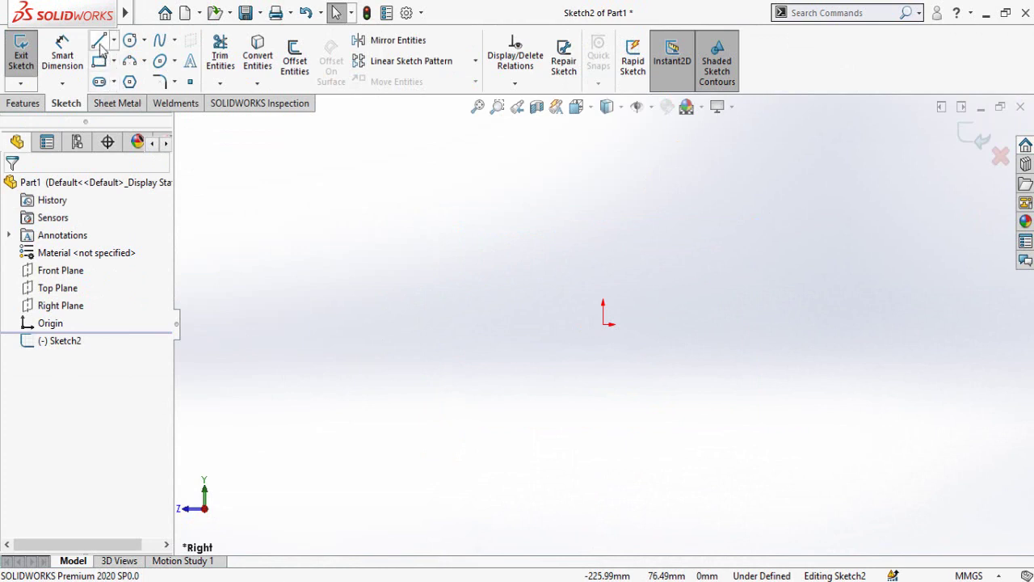
Sketch a rising staircase outline of twelve connected lines from the origin, alternating vertical and horizontal to form six steps
{"action": "left_click", "coordinate": [99, 42]}
{"action": "left_click", "coordinate": [603, 324]}
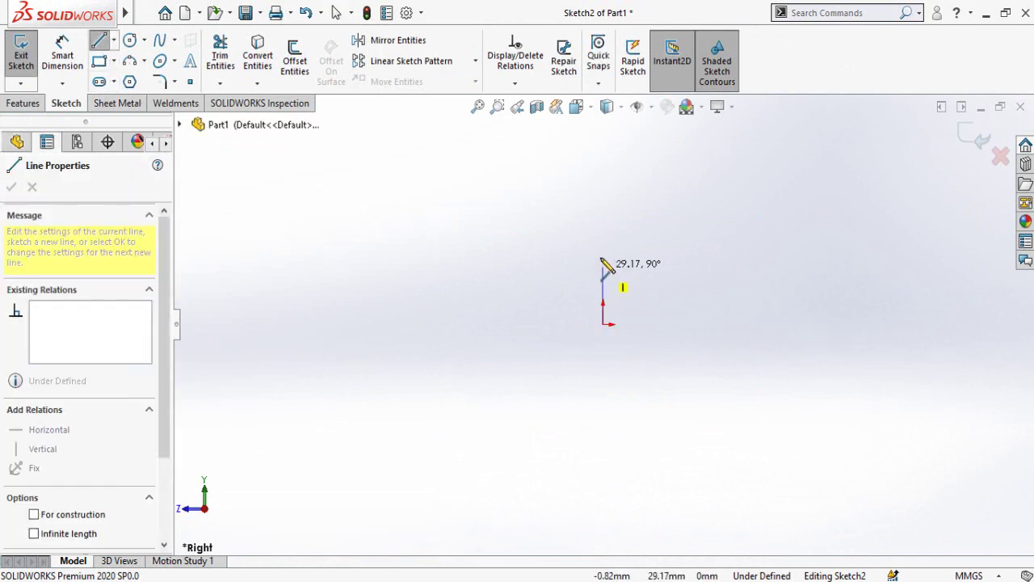
{"action": "left_click", "coordinate": [603, 271]}
{"action": "left_click", "coordinate": [654, 272]}
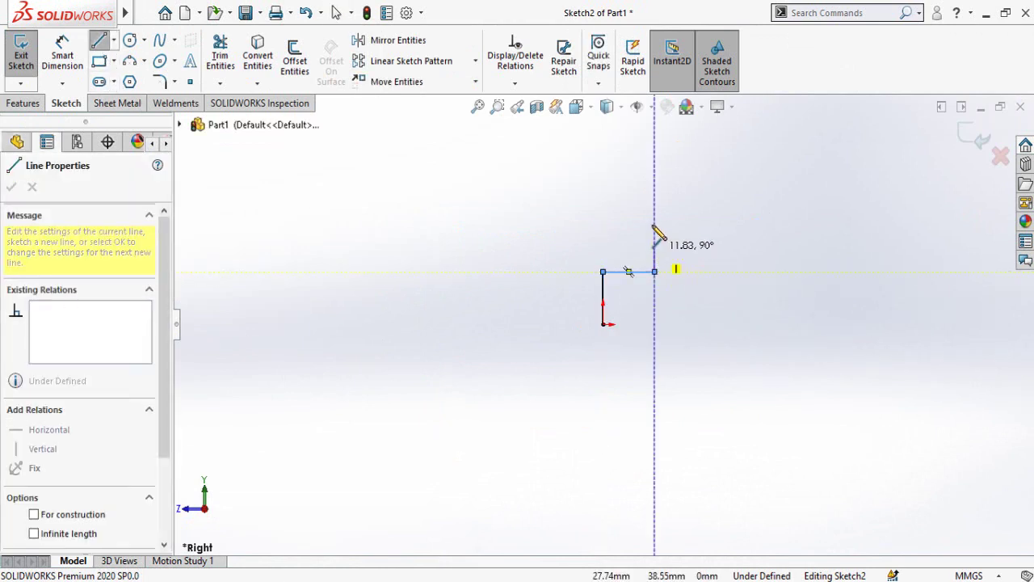
{"action": "left_click", "coordinate": [655, 217]}
{"action": "left_click", "coordinate": [721, 217]}
{"action": "left_click", "coordinate": [722, 176]}
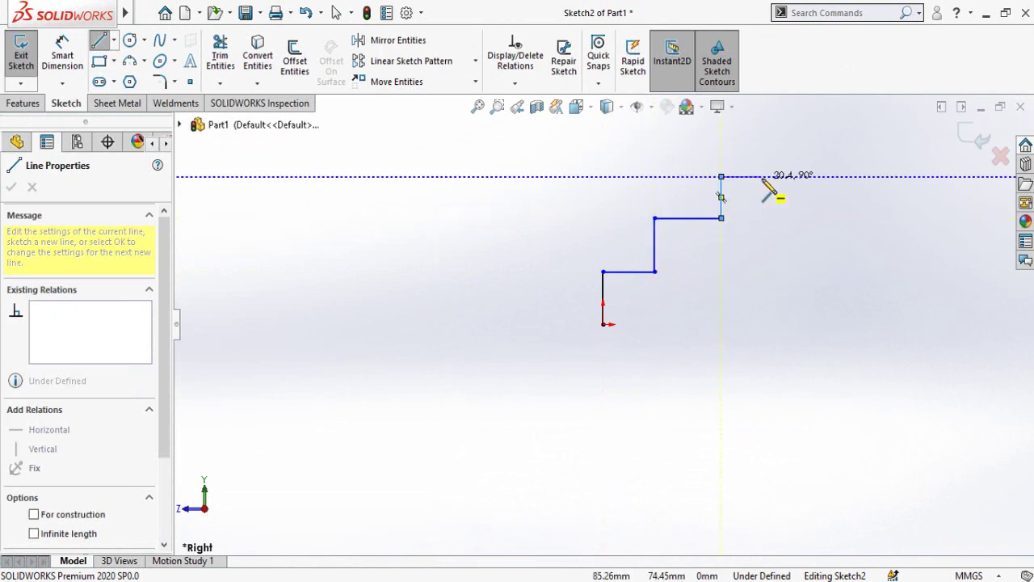
{"action": "left_click", "coordinate": [776, 114]}
{"action": "left_click", "coordinate": [845, 114]}
{"action": "scroll", "coordinate": [845, 114], "scroll_direction": "up", "scroll_amount": 1}
{"action": "left_click", "coordinate": [591, 251]}
{"action": "left_click", "coordinate": [653, 250]}
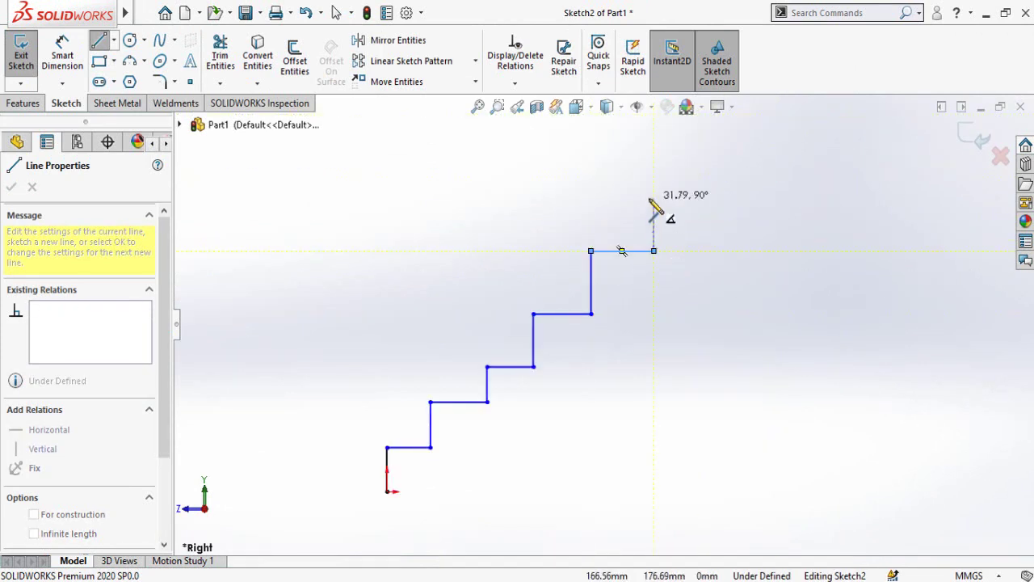
{"action": "left_click", "coordinate": [654, 198]}
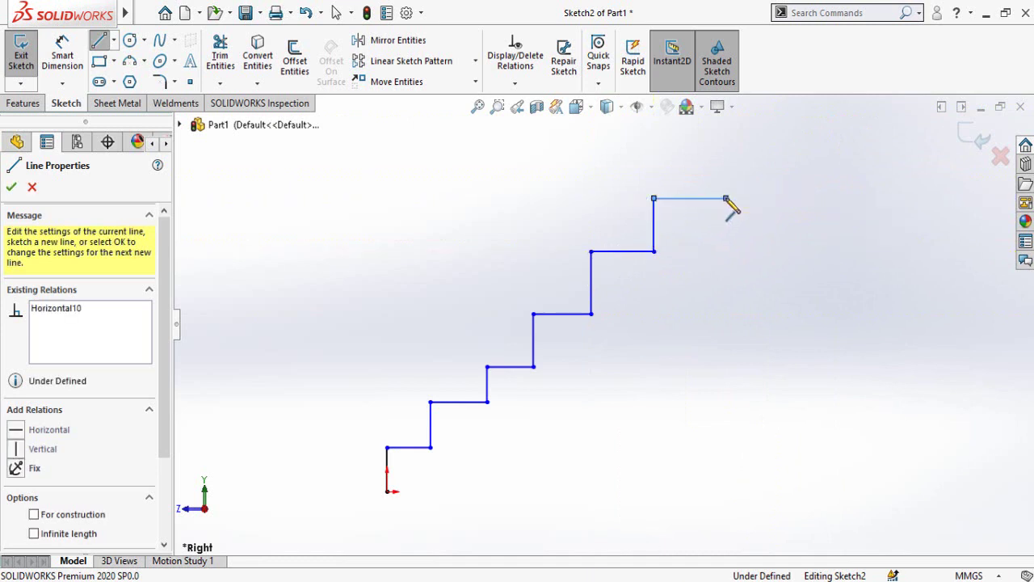
{"action": "left_click", "coordinate": [726, 198]}
{"action": "key", "text": "Escape"}
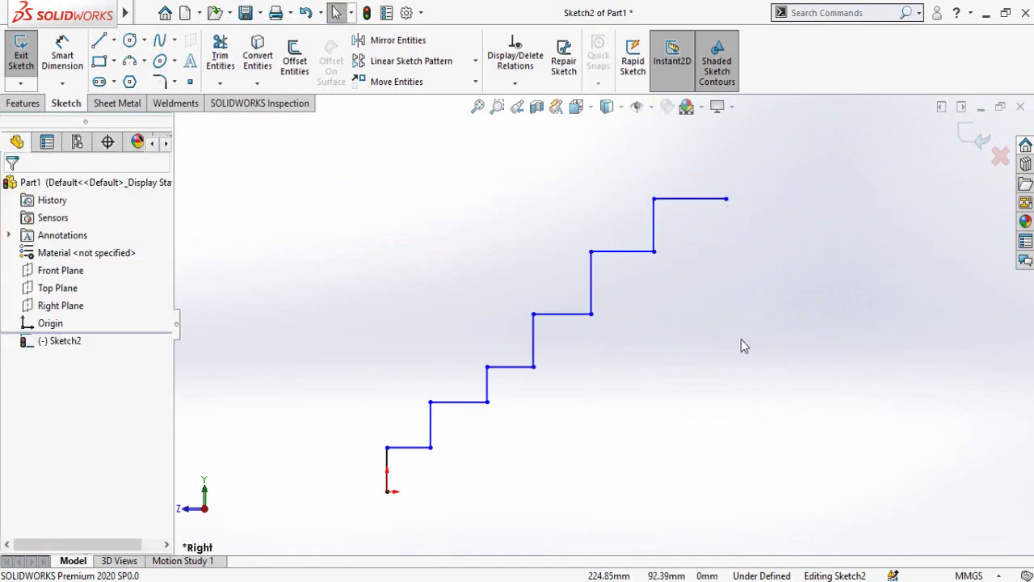
Select all twelve staircase lines and make them equal in length
{"action": "scroll", "coordinate": [602, 400], "scroll_direction": "up", "scroll_amount": 3}
{"action": "left_click_drag", "start_coordinate": [763, 180], "coordinate": [353, 492]}
{"action": "left_click", "coordinate": [488, 418]}
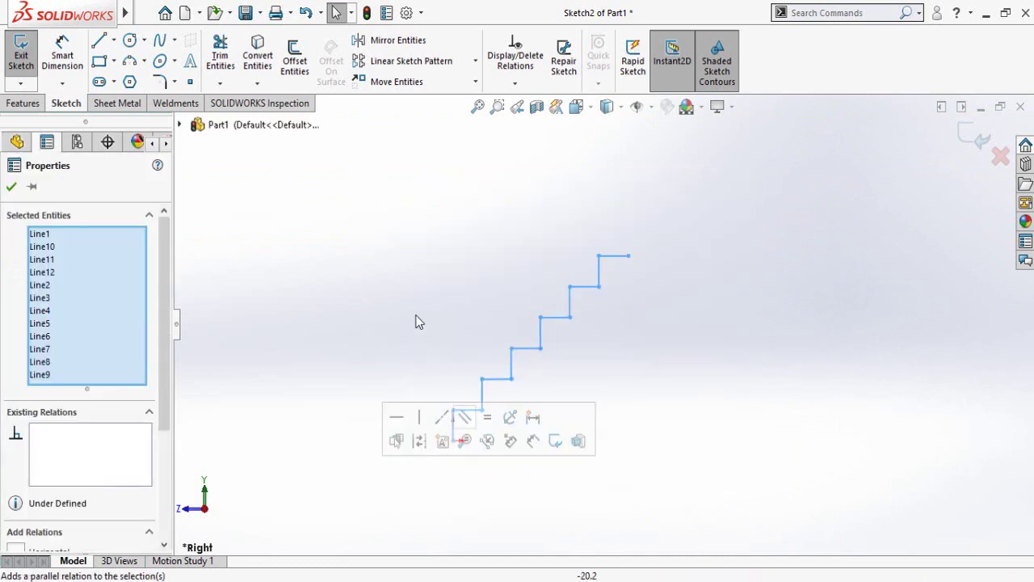
{"action": "left_click", "coordinate": [357, 470]}
Dimension the first vertical line at the origin to 6 in
{"action": "right_click_drag", "start_coordinate": [370, 451], "coordinate": [370, 388]}
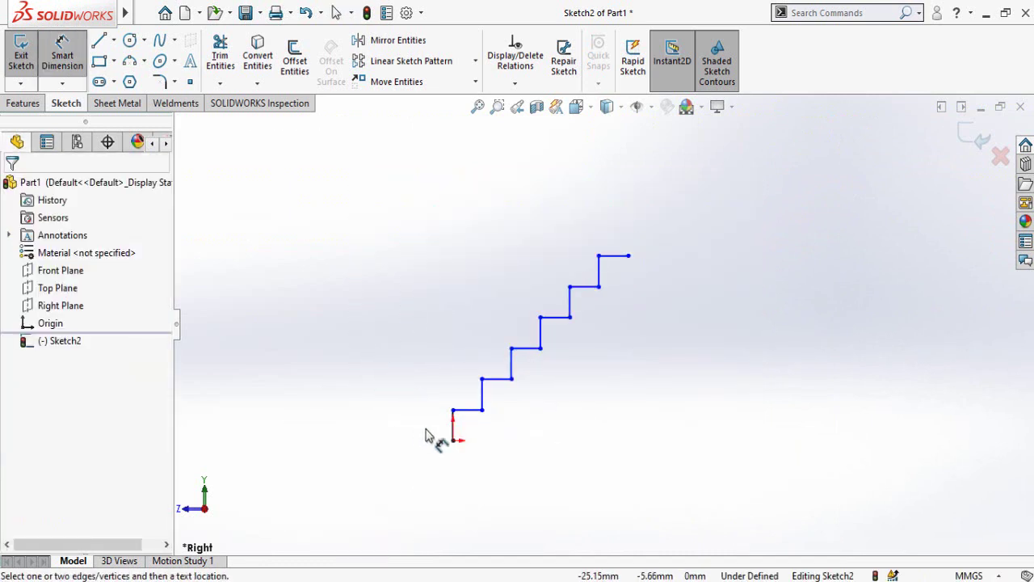
{"action": "scroll", "coordinate": [453, 432], "scroll_direction": "down", "scroll_amount": 2}
{"action": "left_click", "coordinate": [482, 423]}
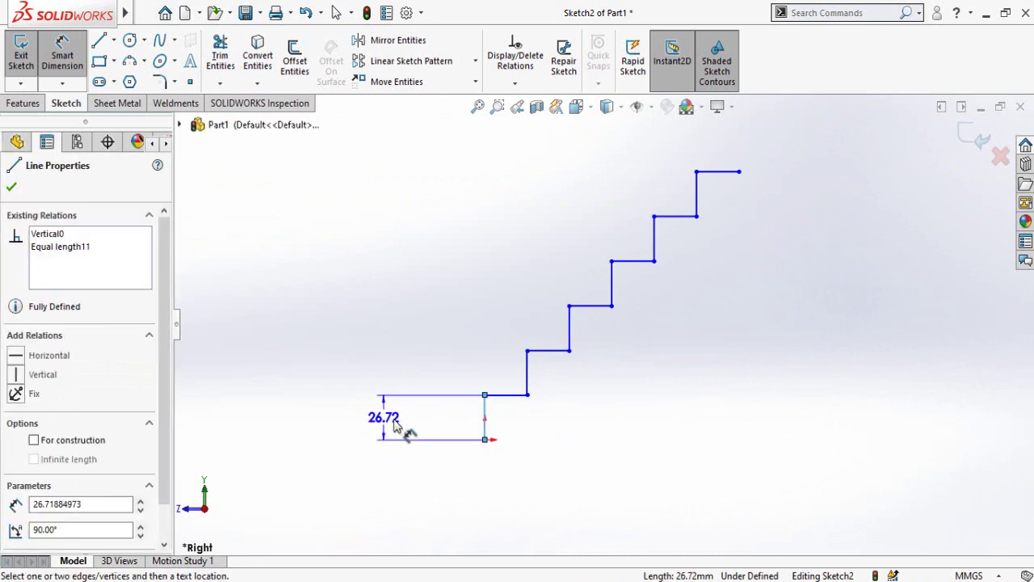
{"action": "left_click", "coordinate": [396, 426]}
{"action": "type", "text": "6in"}
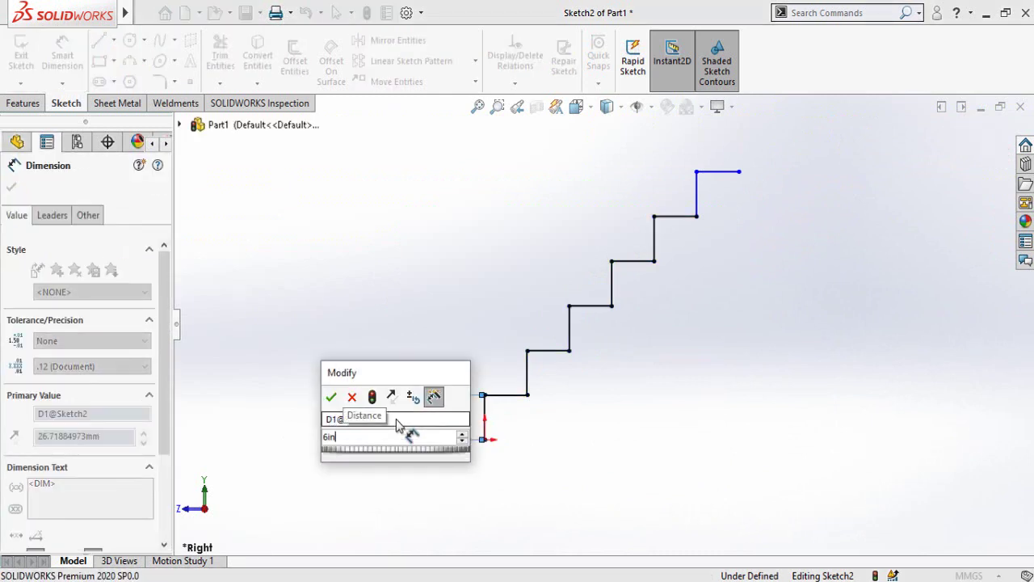
{"action": "key", "text": "Return"}
{"action": "key", "text": "Escape"}
Shift the free end of the staircase outline and constrain the uppermost riser line to vertical
{"action": "mouse_move", "coordinate": [740, 171]}
{"action": "left_mouse_down"}
{"action": "mouse_move", "coordinate": [770, 188]}
{"action": "mouse_move", "coordinate": [752, 177]}
{"action": "left_mouse_up"}
{"action": "left_click", "coordinate": [704, 208]}
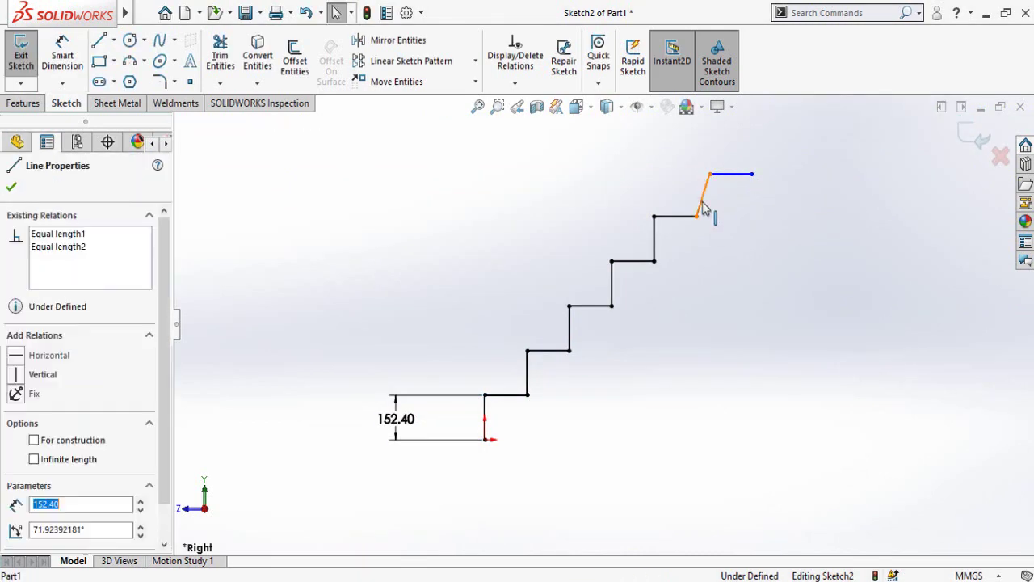
{"action": "left_click", "coordinate": [781, 134]}
{"action": "left_click", "coordinate": [730, 293]}
{"action": "scroll", "coordinate": [742, 327], "scroll_direction": "up", "scroll_amount": 2}
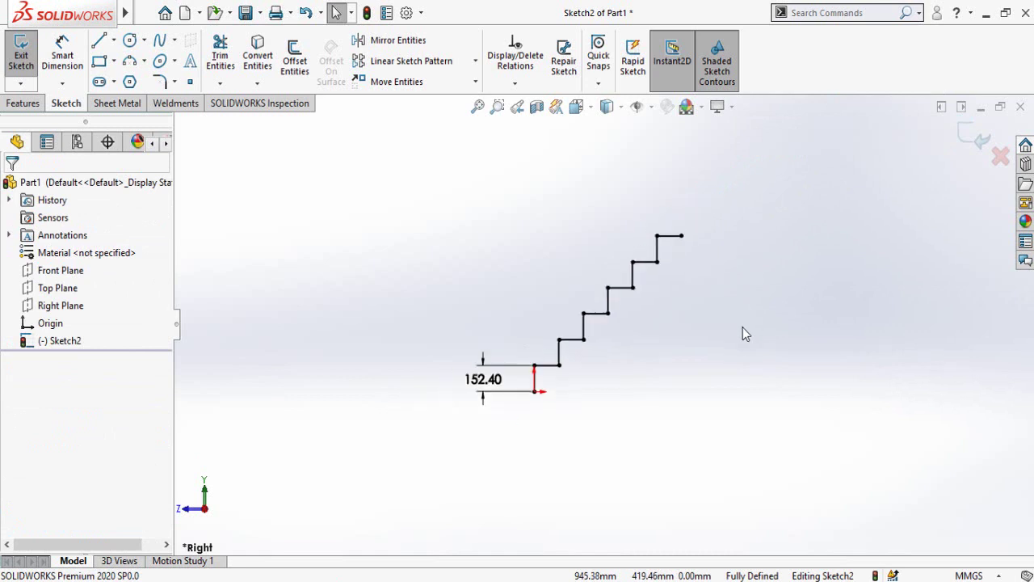
Close the staircase sketch and set up a Structural Member with iso standard, square tube - Configured type and 20 x 20 x 2 size
{"action": "scroll", "coordinate": [576, 385], "scroll_direction": "down", "scroll_amount": 1}
{"action": "middle_click_drag", "start_coordinate": [625, 314], "coordinate": [634, 307]}
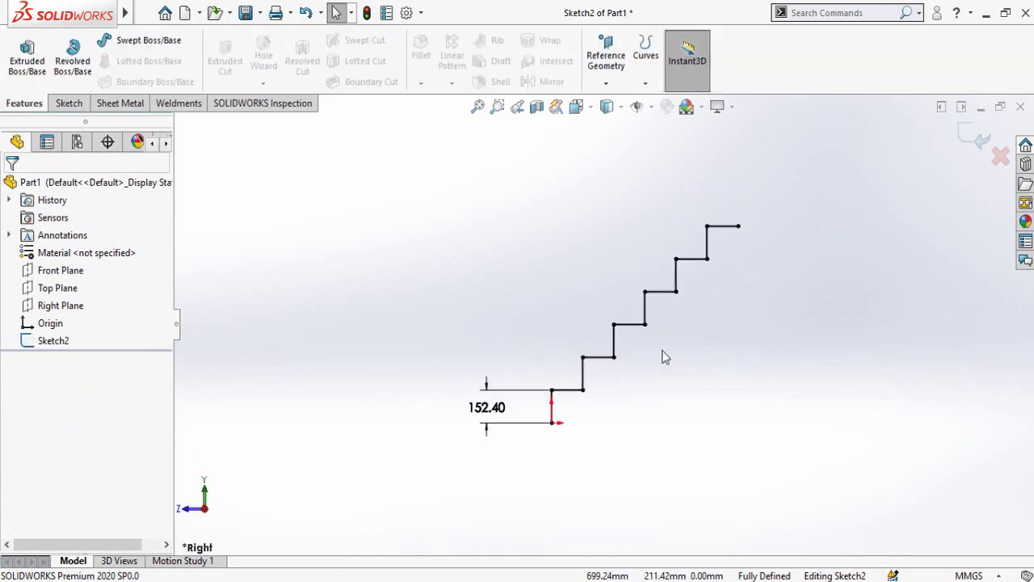
{"action": "scroll", "coordinate": [608, 329], "scroll_direction": "up", "scroll_amount": 1}
{"action": "left_click", "coordinate": [167, 106]}
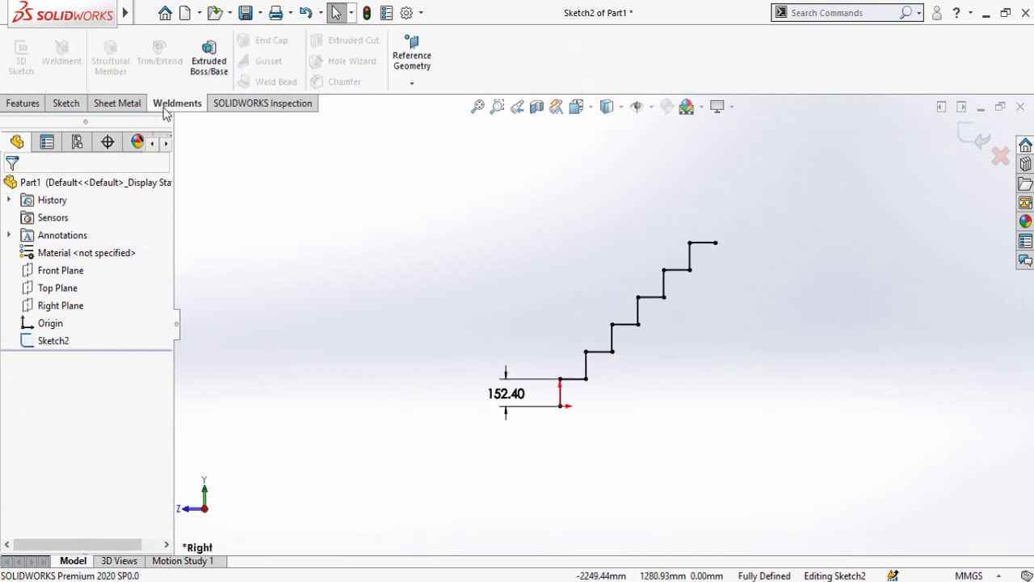
{"action": "left_click", "coordinate": [972, 135]}
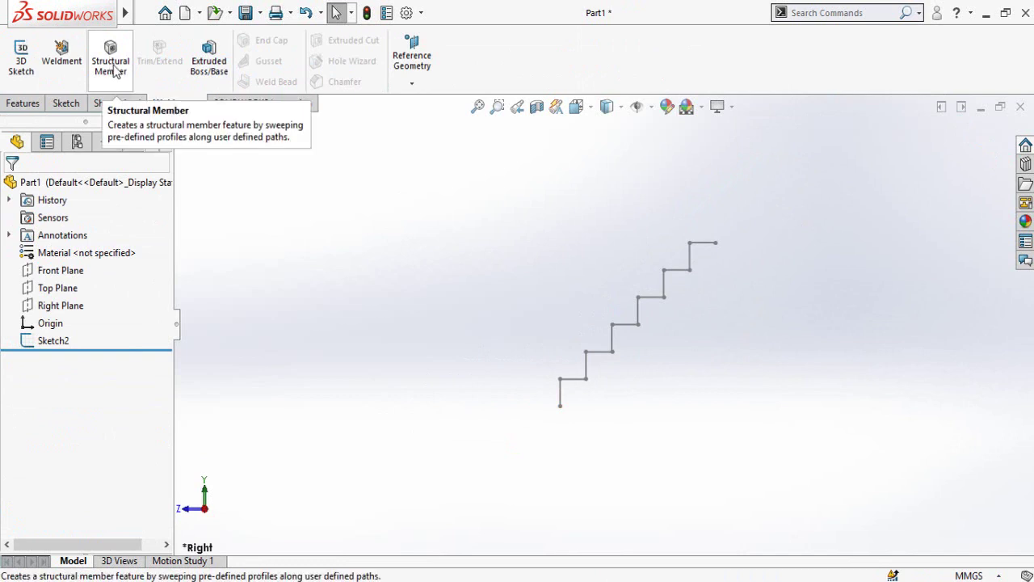
{"action": "left_click", "coordinate": [113, 66]}
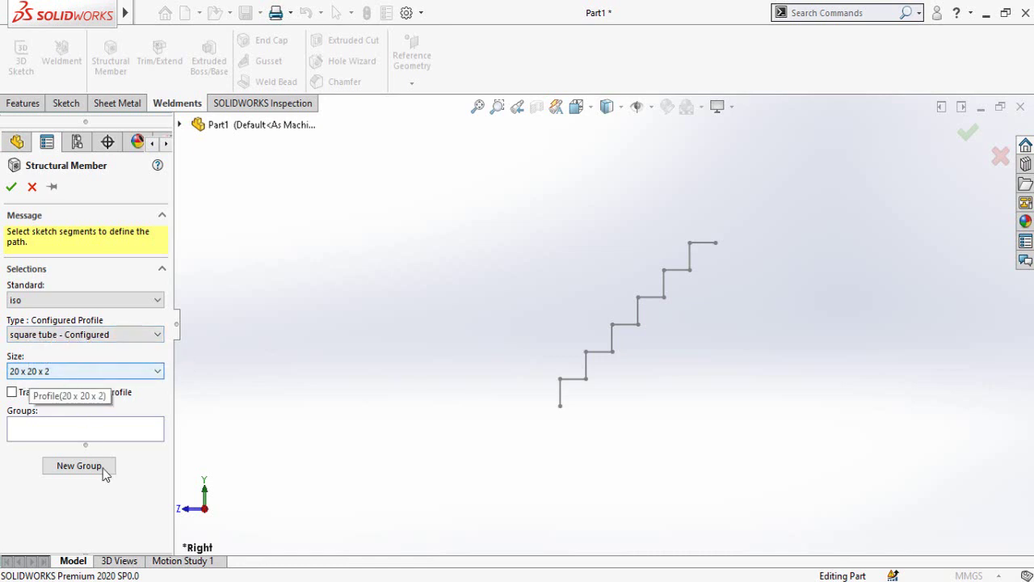
{"action": "left_click", "coordinate": [59, 434]}
{"action": "scroll", "coordinate": [732, 286], "scroll_direction": "down", "scroll_amount": 1}
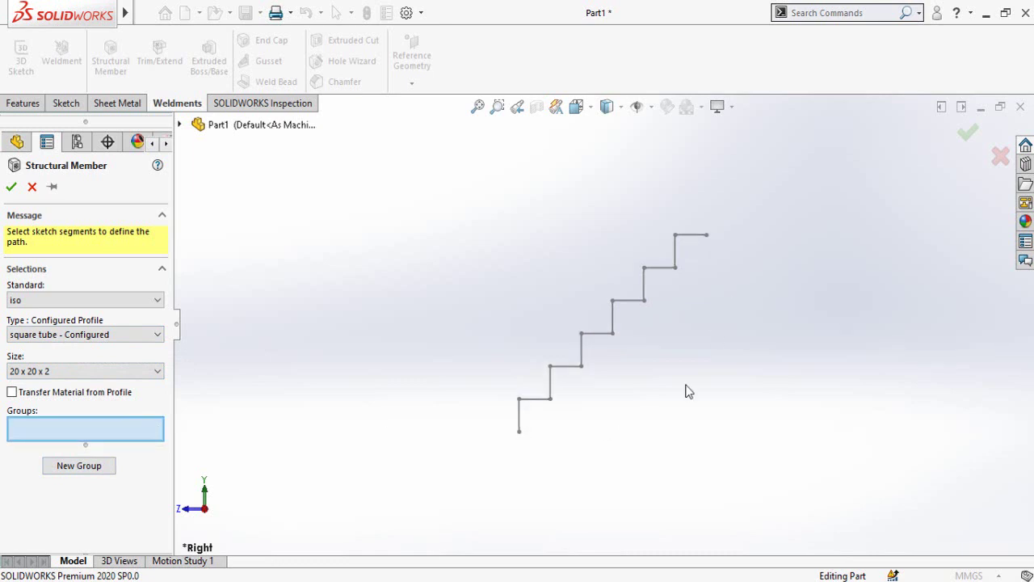
Select all twelve staircase lines in order as the member's path group and create the square tube frame
{"action": "left_click", "coordinate": [521, 429]}
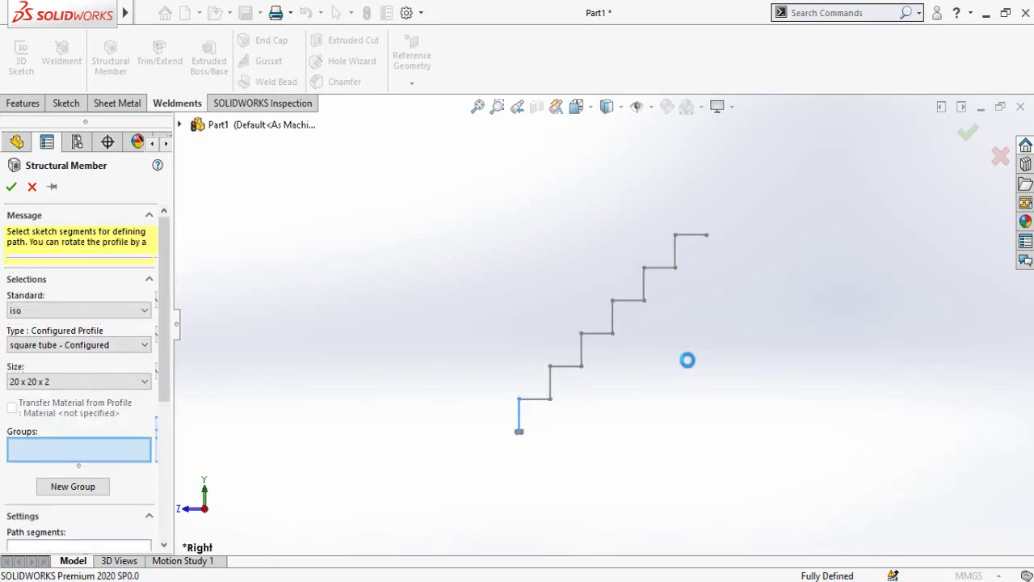
{"action": "scroll", "coordinate": [688, 362], "scroll_direction": "down", "scroll_amount": 1}
{"action": "left_click", "coordinate": [508, 405]}
{"action": "left_click", "coordinate": [518, 386]}
{"action": "left_click", "coordinate": [536, 366]}
{"action": "left_click", "coordinate": [556, 346]}
{"action": "left_click", "coordinate": [573, 325]}
{"action": "left_click", "coordinate": [593, 305]}
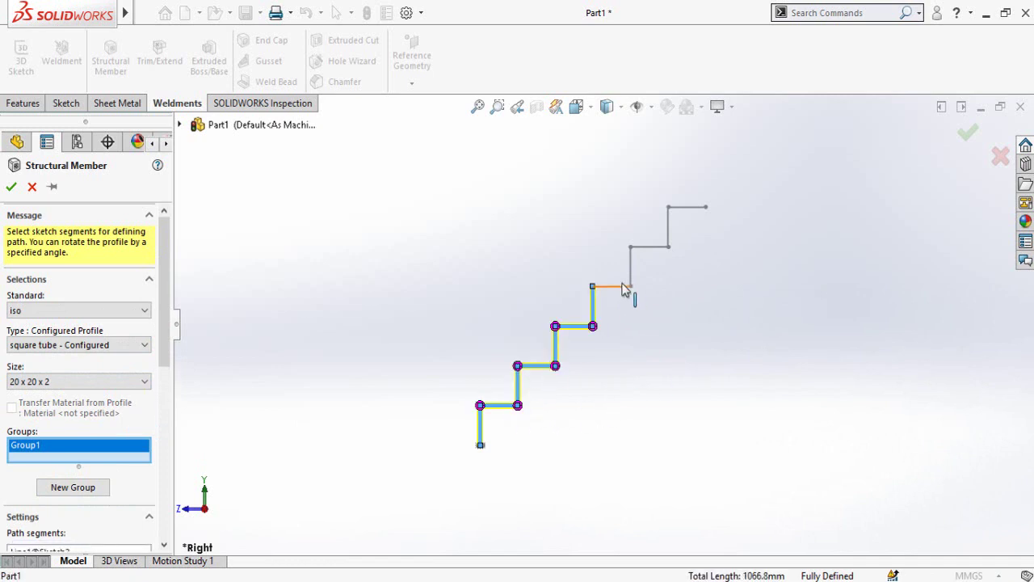
{"action": "left_click", "coordinate": [612, 286]}
{"action": "left_click", "coordinate": [631, 267]}
{"action": "left_click", "coordinate": [649, 247]}
{"action": "left_click", "coordinate": [669, 227]}
{"action": "left_click", "coordinate": [687, 207]}
{"action": "key", "text": "ctrl+7"}
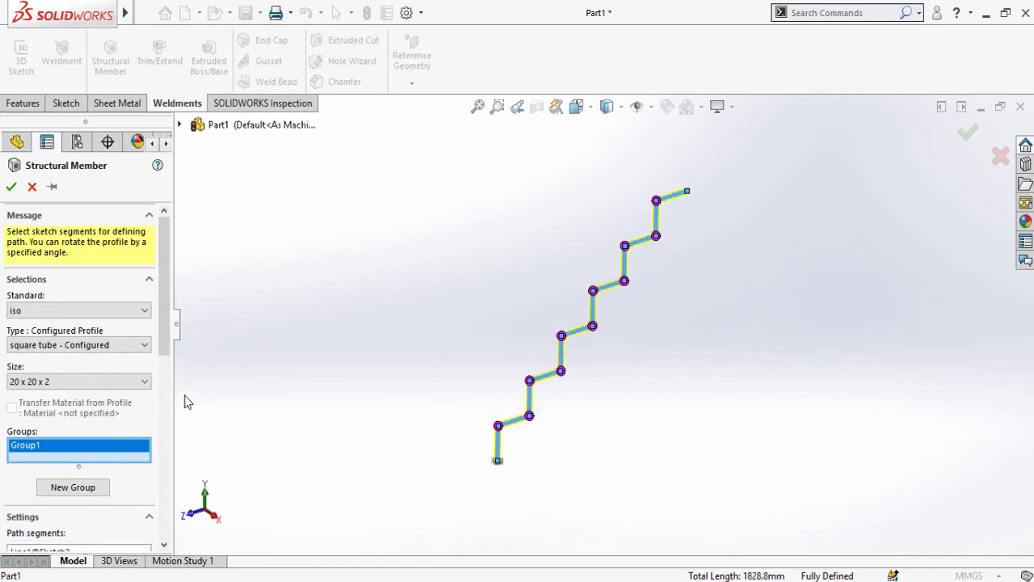
{"action": "left_click_drag", "start_coordinate": [167, 332], "coordinate": [166, 479]}
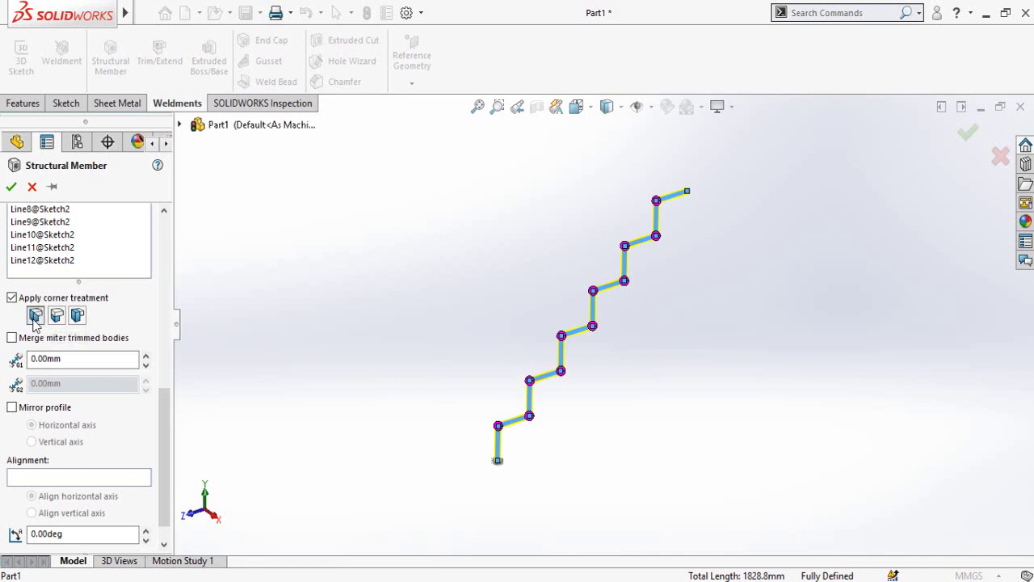
{"action": "left_click", "coordinate": [12, 188]}
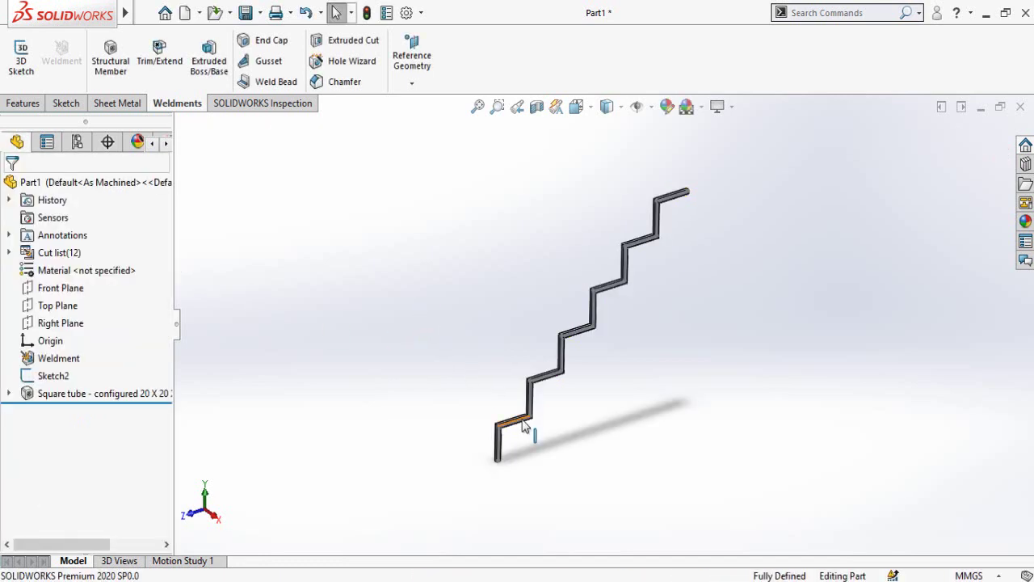
Start a sketch on the side face of the lowest horizontal tube, viewed face-on
{"action": "scroll", "coordinate": [523, 428], "scroll_direction": "down", "scroll_amount": 5}
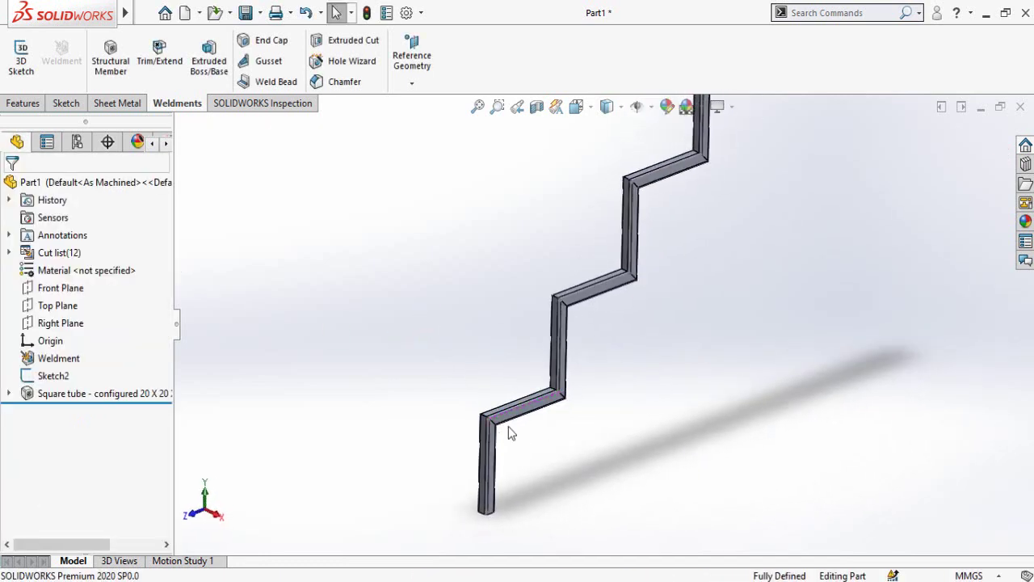
{"action": "scroll", "coordinate": [564, 396], "scroll_direction": "down", "scroll_amount": 2}
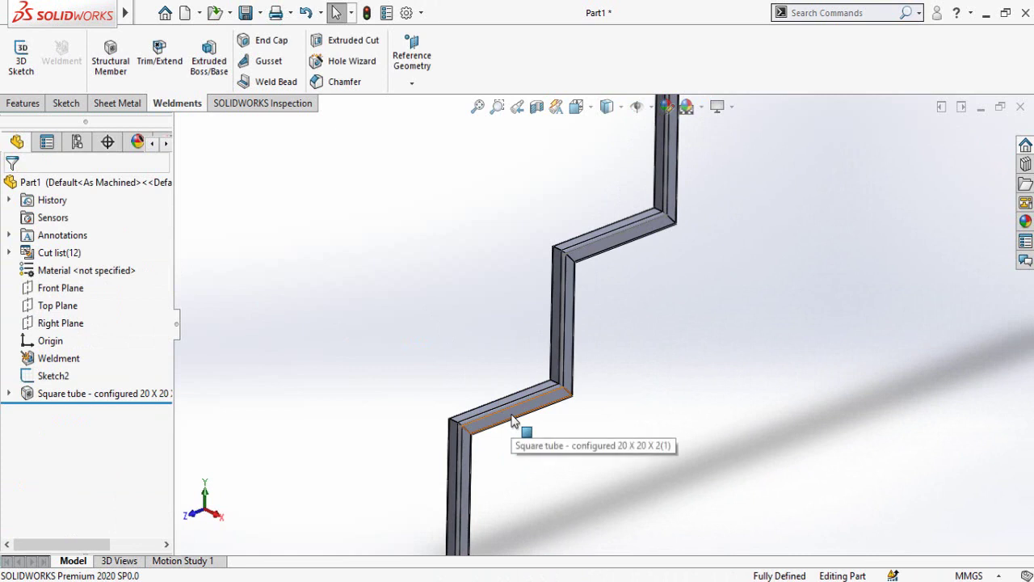
{"action": "left_click", "coordinate": [519, 425]}
{"action": "left_click", "coordinate": [579, 368]}
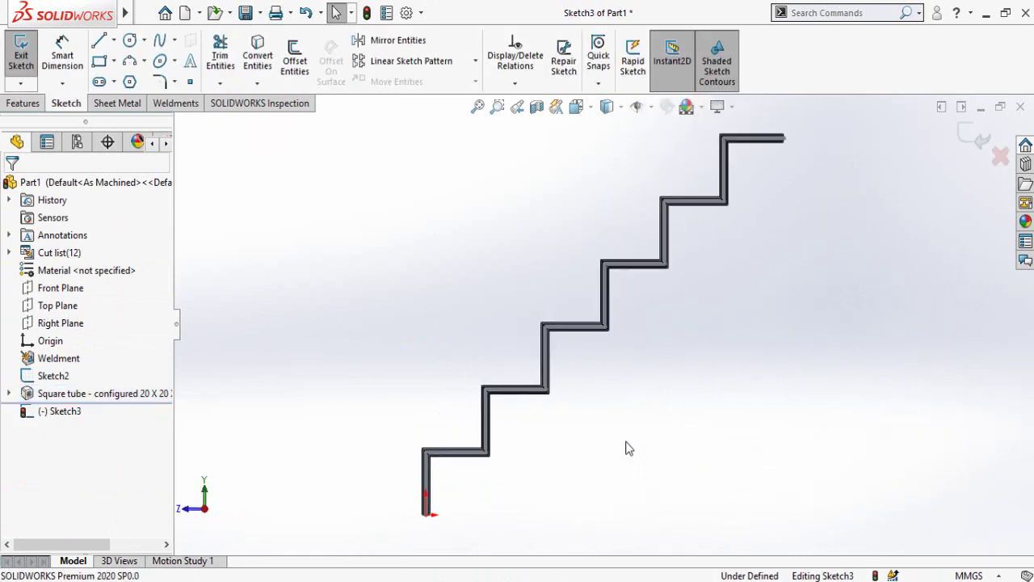
{"action": "scroll", "coordinate": [513, 312], "scroll_direction": "down", "scroll_amount": 1}
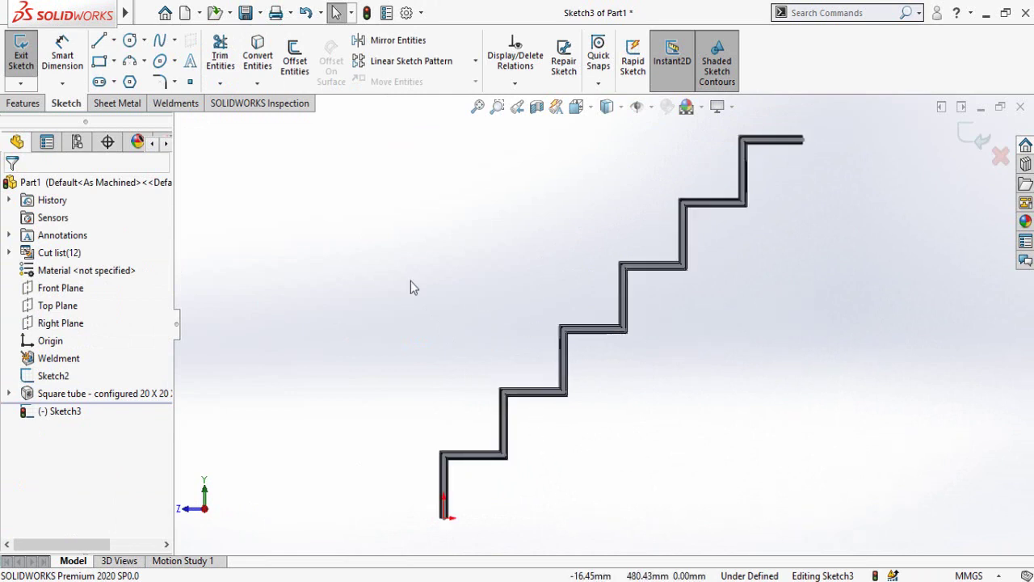
Sketch a corner rectangle standing on the upper edge of each of the three lowest horizontal tubes
{"action": "left_click", "coordinate": [100, 63]}
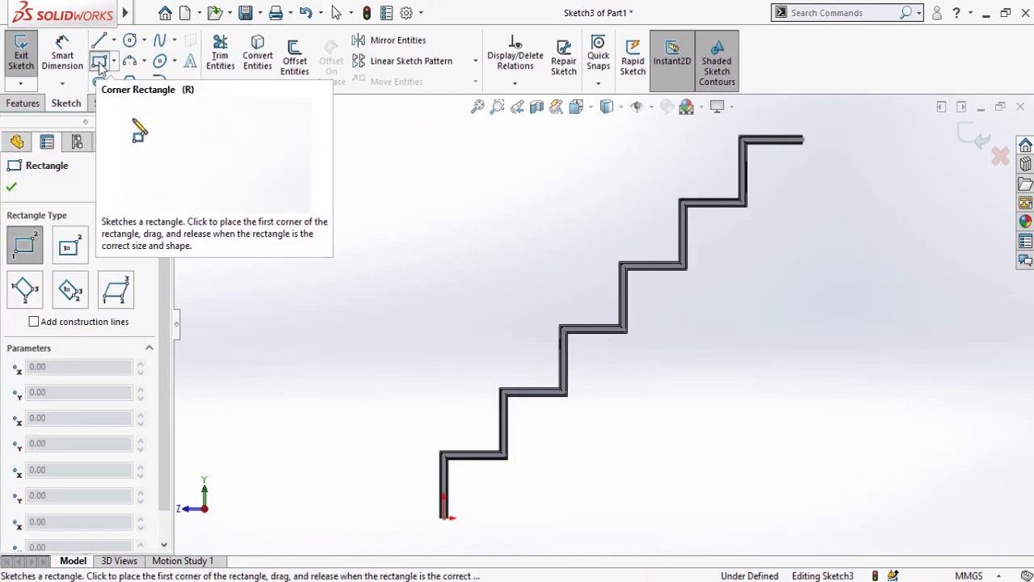
{"action": "scroll", "coordinate": [509, 444], "scroll_direction": "down", "scroll_amount": 5}
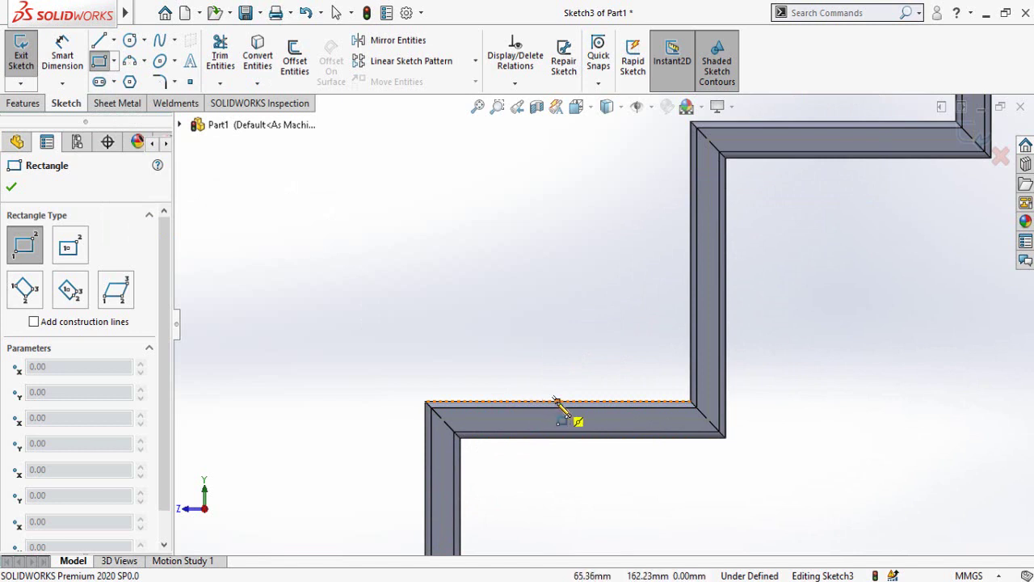
{"action": "mouse_move", "coordinate": [557, 402]}
{"action": "left_mouse_down"}
{"action": "mouse_move", "coordinate": [450, 406]}
{"action": "mouse_move", "coordinate": [443, 298]}
{"action": "left_mouse_up"}
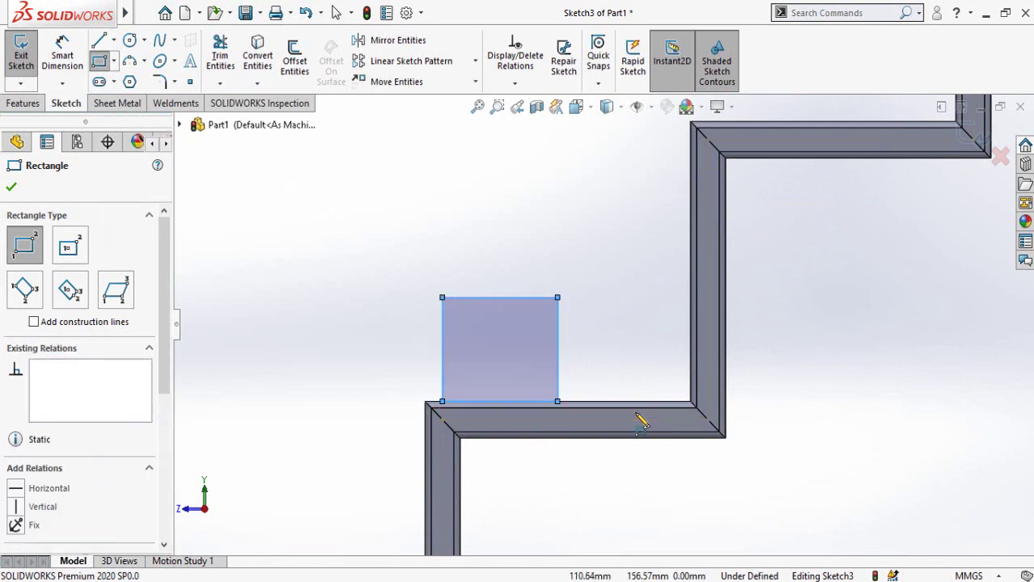
{"action": "scroll", "coordinate": [638, 420], "scroll_direction": "up", "scroll_amount": 5}
{"action": "scroll", "coordinate": [665, 231], "scroll_direction": "down", "scroll_amount": 5}
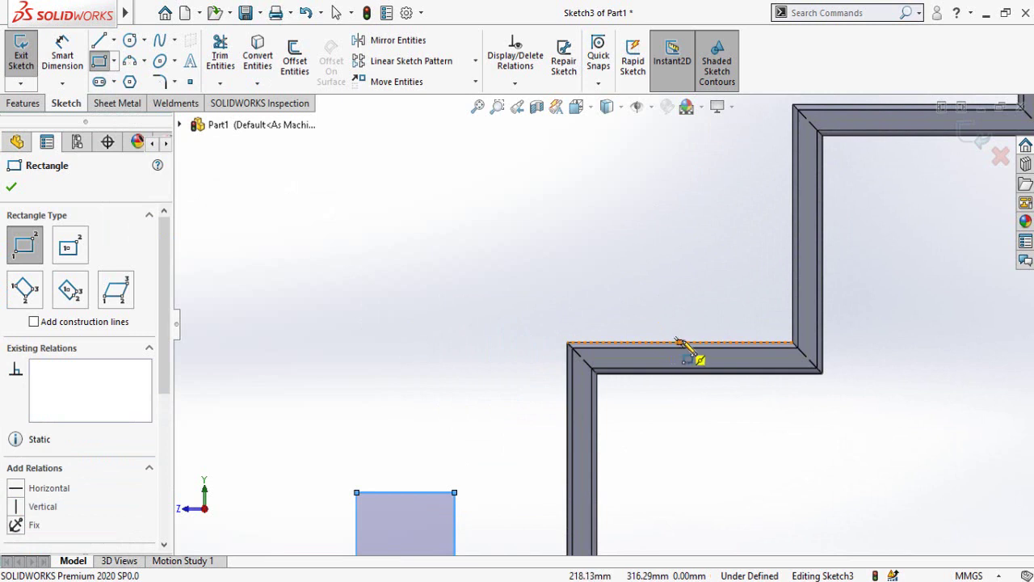
{"action": "left_click_drag", "start_coordinate": [679, 342], "coordinate": [591, 283]}
{"action": "scroll", "coordinate": [693, 438], "scroll_direction": "up", "scroll_amount": 5}
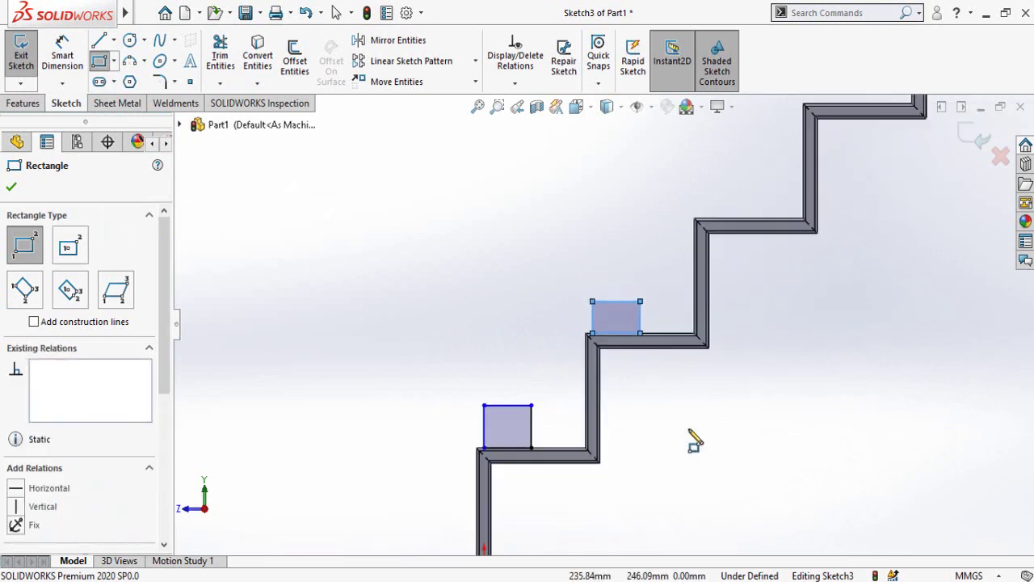
{"action": "scroll", "coordinate": [682, 238], "scroll_direction": "down", "scroll_amount": 4}
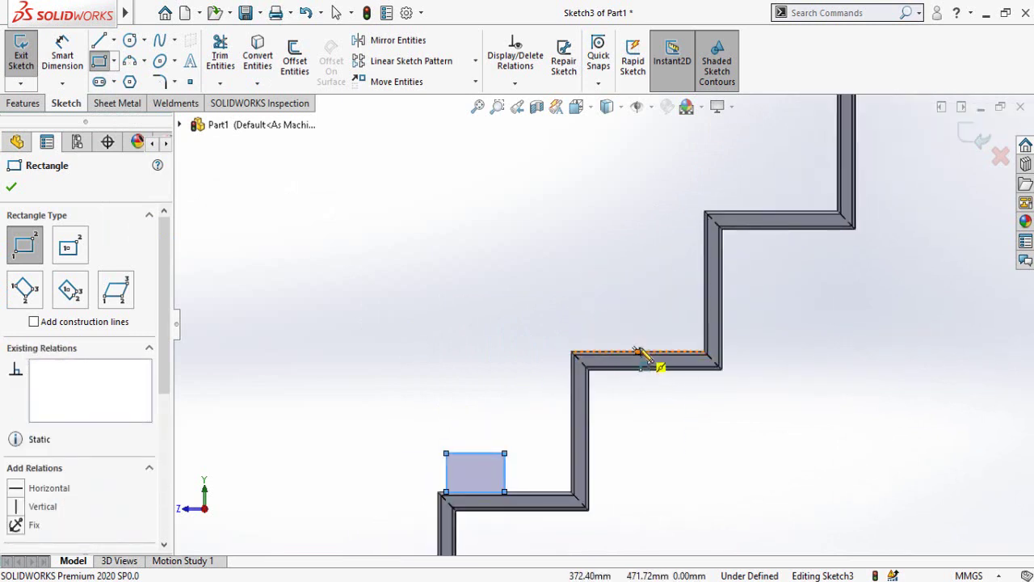
{"action": "left_click_drag", "start_coordinate": [639, 354], "coordinate": [591, 301]}
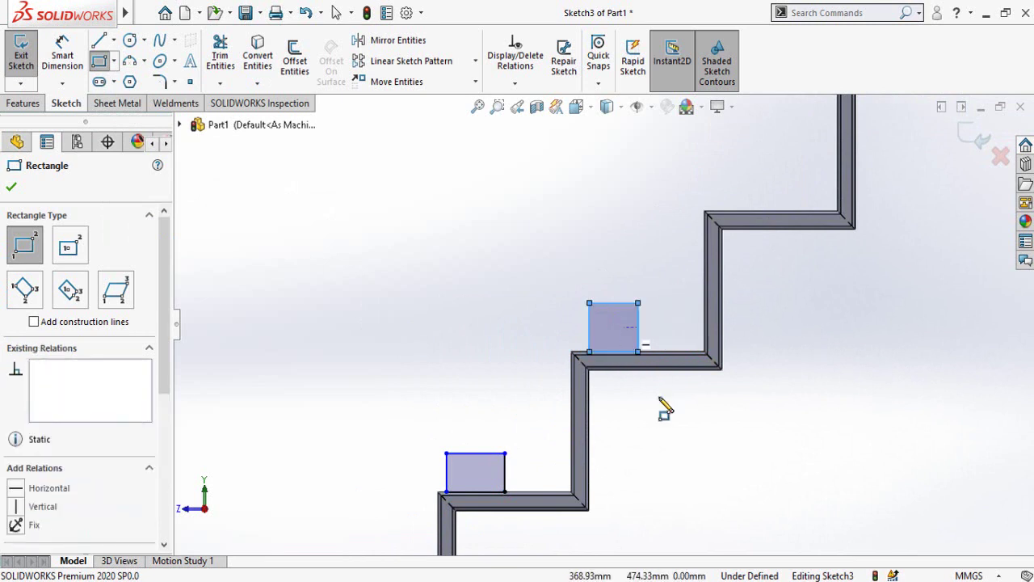
Sketch a corner rectangle on the upper edge of each of the three highest horizontal tubes and finish the rectangle command
{"action": "scroll", "coordinate": [669, 416], "scroll_direction": "up", "scroll_amount": 5}
{"action": "scroll", "coordinate": [680, 255], "scroll_direction": "down", "scroll_amount": 5}
{"action": "left_click_drag", "start_coordinate": [592, 371], "coordinate": [536, 321]}
{"action": "scroll", "coordinate": [623, 299], "scroll_direction": "up", "scroll_amount": 4}
{"action": "scroll", "coordinate": [680, 234], "scroll_direction": "down", "scroll_amount": 5}
{"action": "left_click_drag", "start_coordinate": [630, 375], "coordinate": [551, 313]}
{"action": "scroll", "coordinate": [615, 331], "scroll_direction": "up", "scroll_amount": 4}
{"action": "scroll", "coordinate": [725, 185], "scroll_direction": "down", "scroll_amount": 4}
{"action": "left_click_drag", "start_coordinate": [762, 279], "coordinate": [687, 240]}
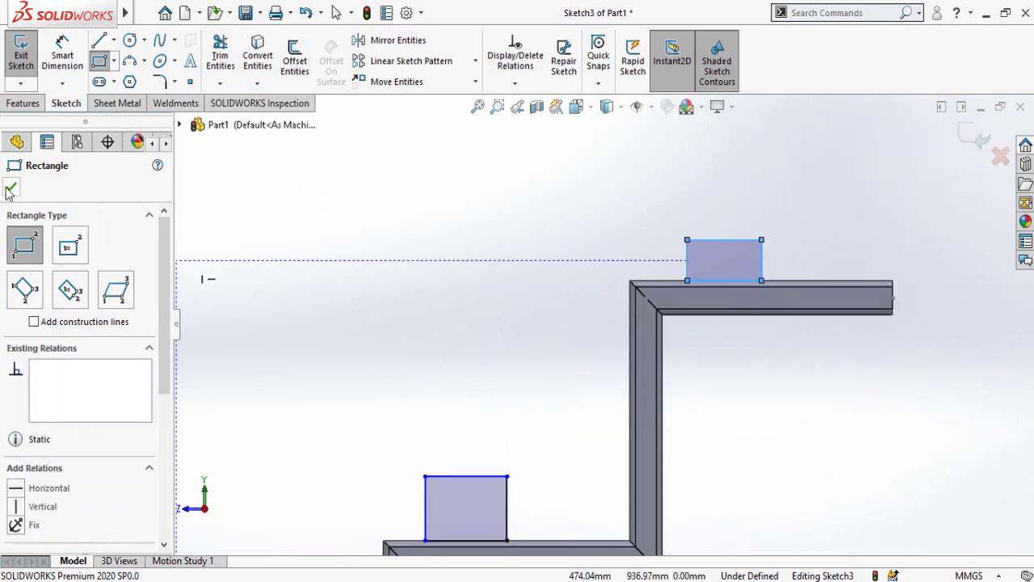
{"action": "left_click", "coordinate": [11, 187]}
Snap the lower outer corners of the three highest rectangles to the outer corners of their steps
{"action": "left_click_drag", "start_coordinate": [686, 280], "coordinate": [630, 281]}
{"action": "scroll", "coordinate": [519, 423], "scroll_direction": "up", "scroll_amount": 3}
{"action": "scroll", "coordinate": [575, 354], "scroll_direction": "down", "scroll_amount": 5}
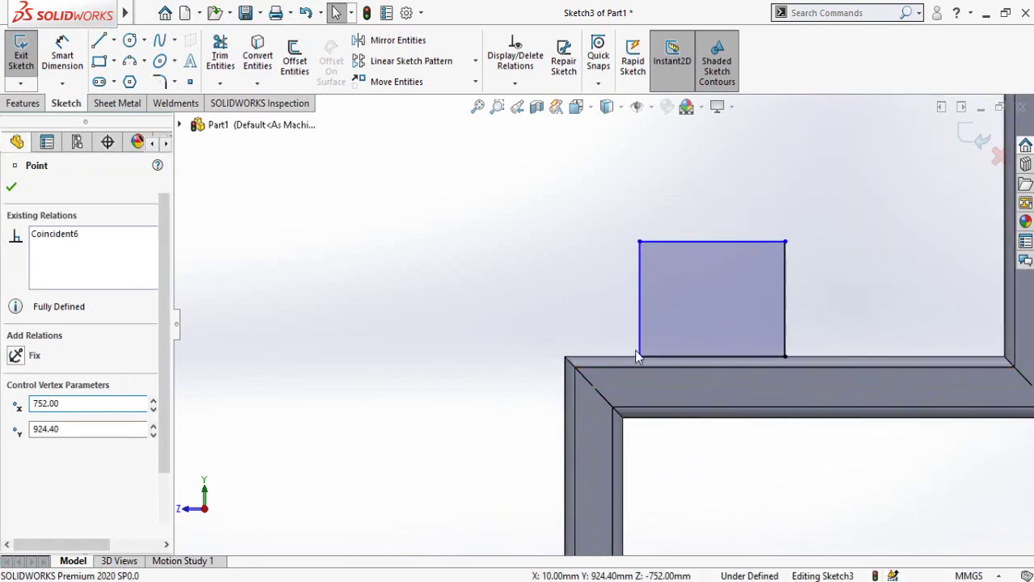
{"action": "left_click_drag", "start_coordinate": [638, 358], "coordinate": [507, 382]}
{"action": "scroll", "coordinate": [479, 507], "scroll_direction": "up", "scroll_amount": 3}
{"action": "scroll", "coordinate": [494, 463], "scroll_direction": "down", "scroll_amount": 4}
{"action": "scroll", "coordinate": [431, 453], "scroll_direction": "up", "scroll_amount": 3}
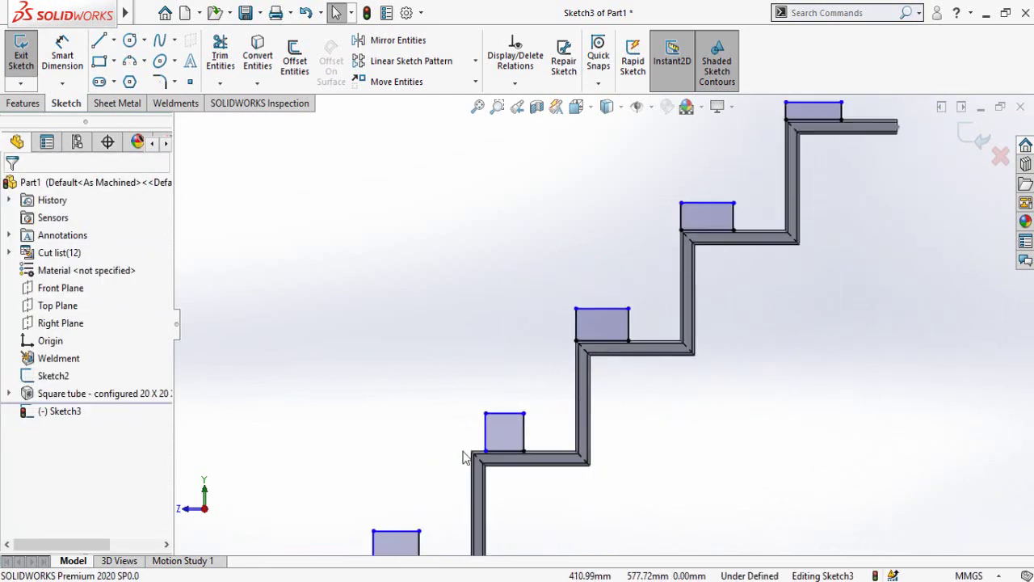
Snap the lower outer corners of the three lowest rectangles to the outer corners of their steps
{"action": "scroll", "coordinate": [670, 370], "scroll_direction": "down", "scroll_amount": 4}
{"action": "left_click_drag", "start_coordinate": [670, 369], "coordinate": [606, 368]}
{"action": "scroll", "coordinate": [495, 491], "scroll_direction": "up", "scroll_amount": 3}
{"action": "scroll", "coordinate": [474, 503], "scroll_direction": "down", "scroll_amount": 3}
{"action": "left_click_drag", "start_coordinate": [504, 404], "coordinate": [478, 404]}
{"action": "scroll", "coordinate": [601, 402], "scroll_direction": "up", "scroll_amount": 5}
{"action": "scroll", "coordinate": [537, 386], "scroll_direction": "down", "scroll_amount": 5}
{"action": "left_click_drag", "start_coordinate": [654, 361], "coordinate": [628, 361]}
{"action": "scroll", "coordinate": [604, 504], "scroll_direction": "up", "scroll_amount": 3}
Select one vertical side of each of the six rectangles and make them equal
{"action": "scroll", "coordinate": [759, 358], "scroll_direction": "up", "scroll_amount": 3}
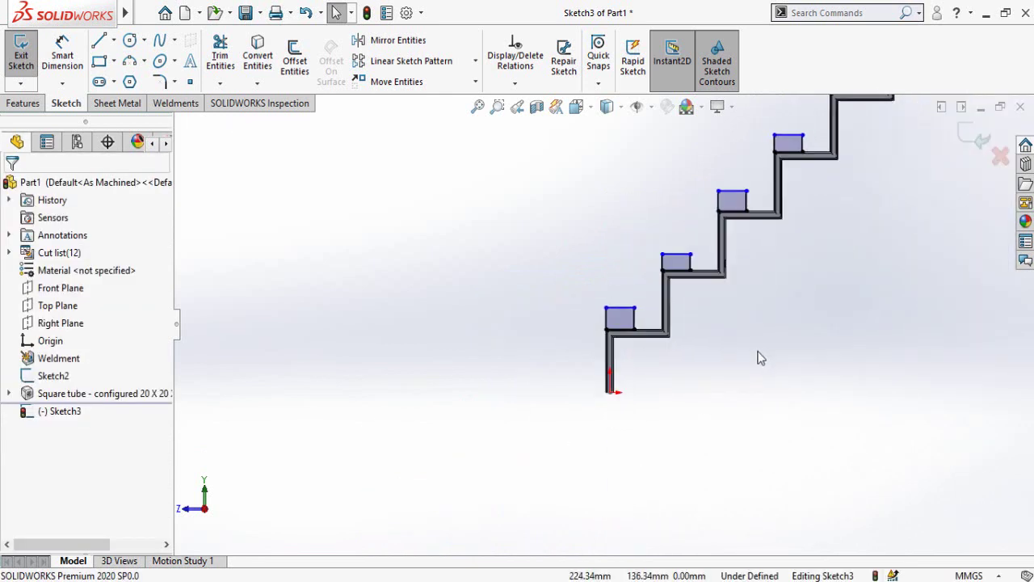
{"action": "scroll", "coordinate": [516, 482], "scroll_direction": "down", "scroll_amount": 3}
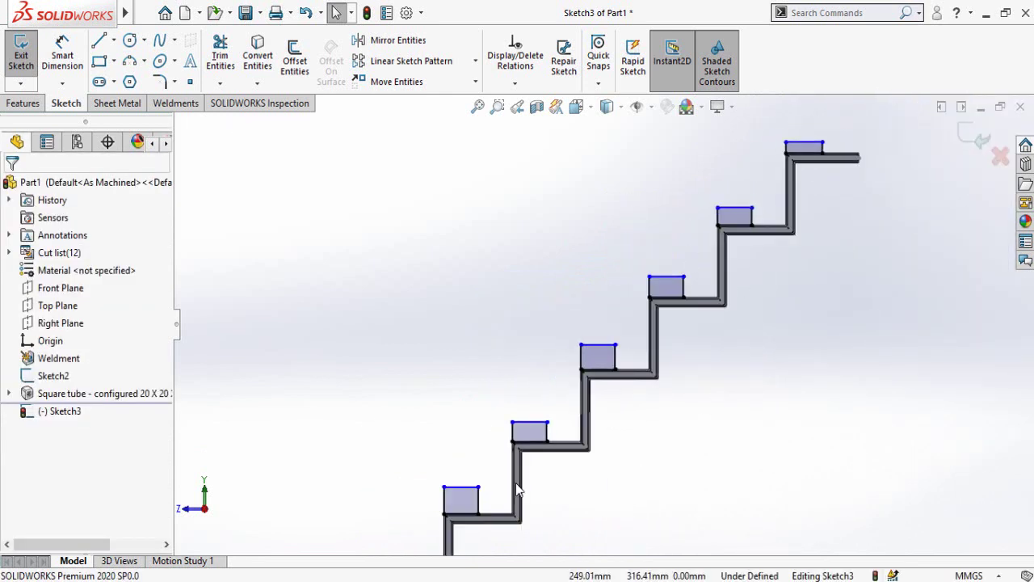
{"action": "left_click", "coordinate": [480, 511]}
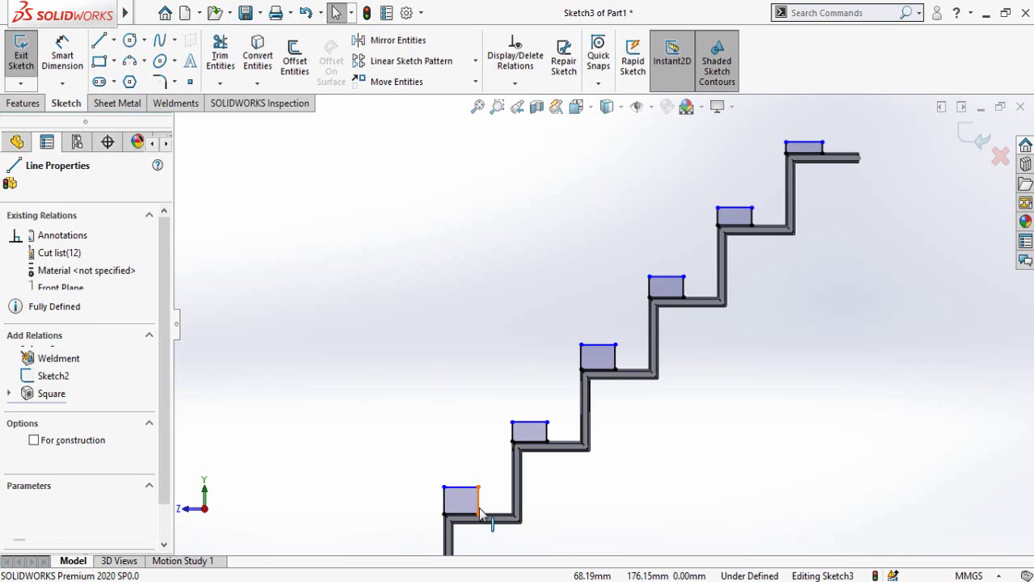
{"action": "left_click", "coordinate": [548, 433]}
{"action": "left_click", "coordinate": [615, 360], "text": "ctrl"}
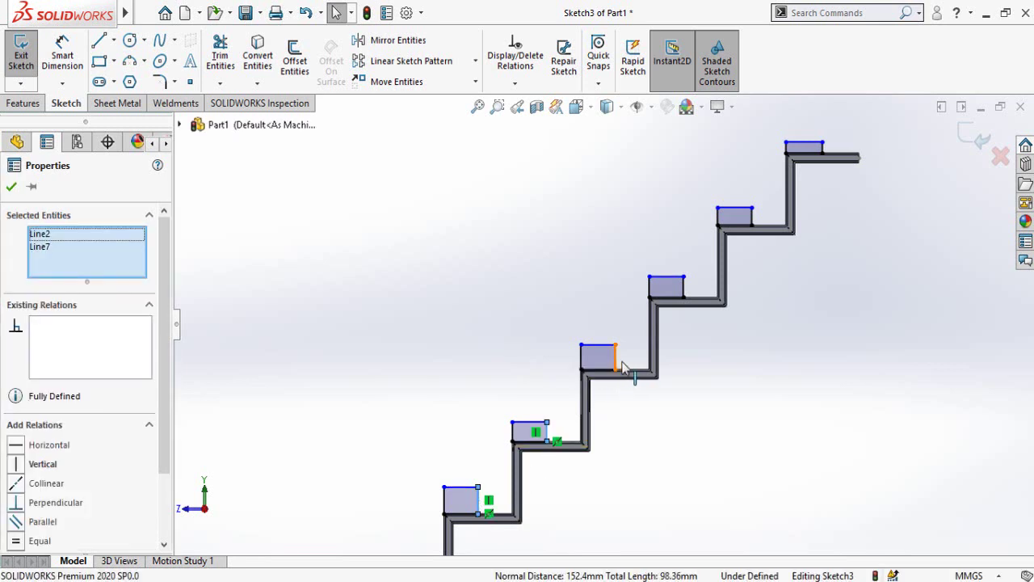
{"action": "left_click", "coordinate": [616, 361], "text": "ctrl"}
{"action": "left_click", "coordinate": [684, 292], "text": "ctrl"}
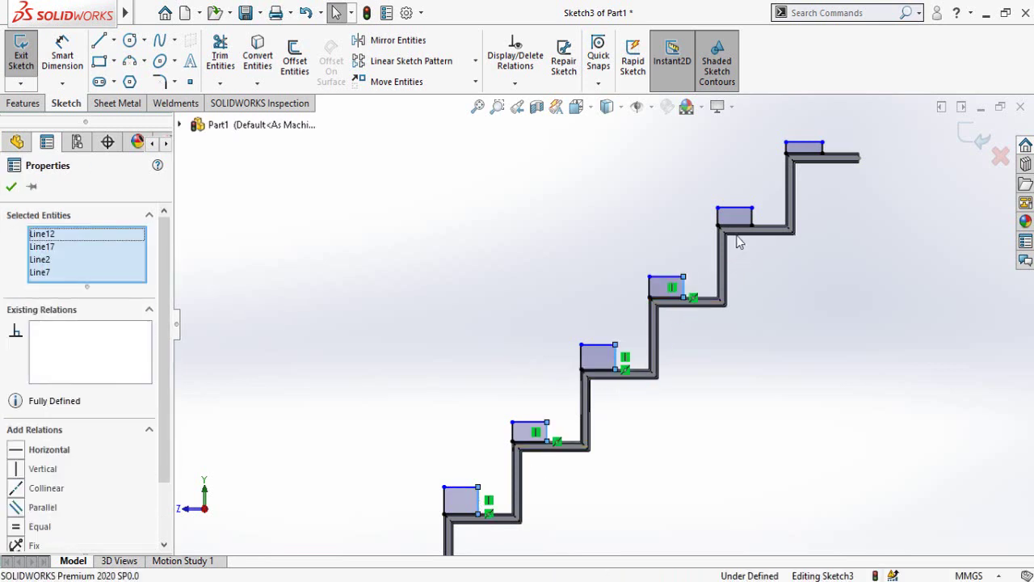
{"action": "left_click", "coordinate": [752, 217], "text": "ctrl"}
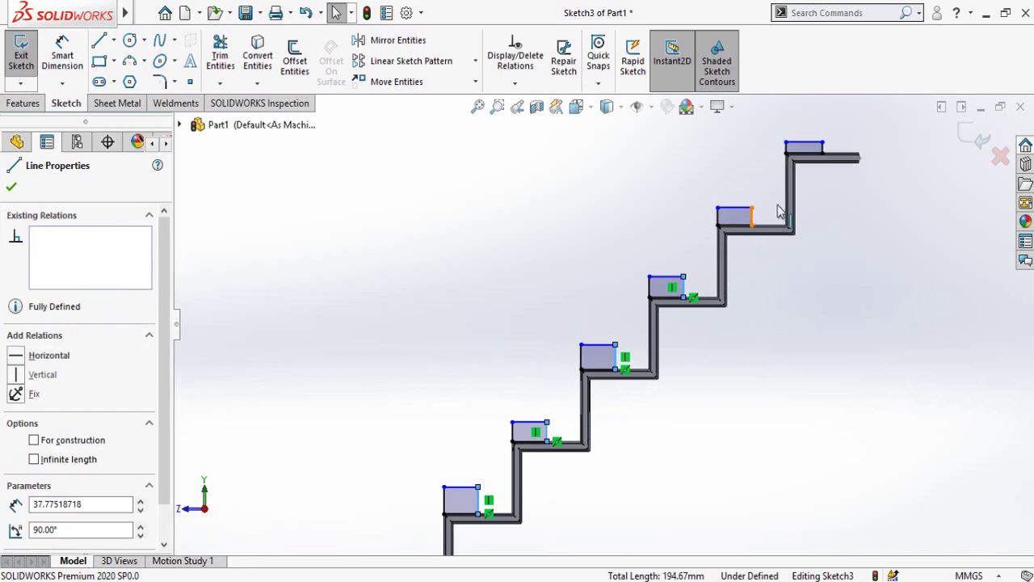
{"action": "left_click", "coordinate": [787, 153], "text": "ctrl"}
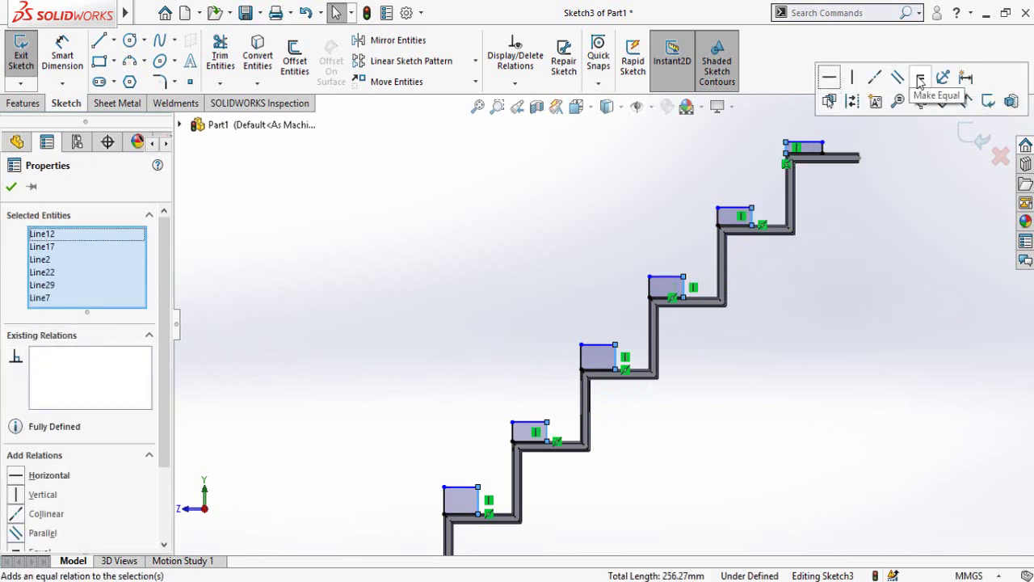
{"action": "left_click", "coordinate": [920, 78]}
{"action": "left_click", "coordinate": [760, 407]}
Dimension the height of the lowest rectangle and set it to 25 mm
{"action": "scroll", "coordinate": [759, 406], "scroll_direction": "up", "scroll_amount": 2}
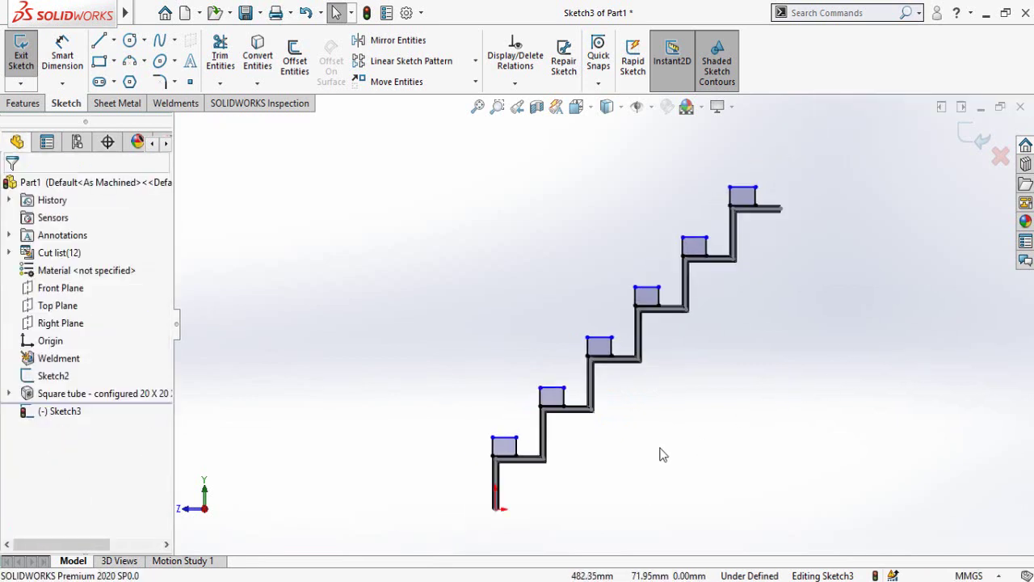
{"action": "right_click_drag", "start_coordinate": [660, 455], "coordinate": [651, 347]}
{"action": "scroll", "coordinate": [490, 446], "scroll_direction": "down", "scroll_amount": 3}
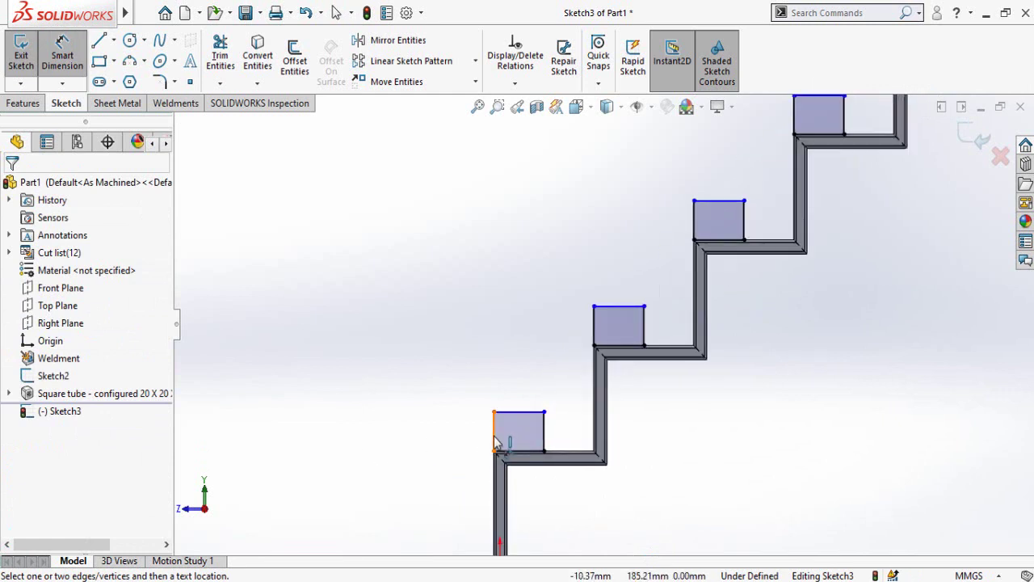
{"action": "left_click", "coordinate": [496, 443]}
{"action": "left_click", "coordinate": [421, 437]}
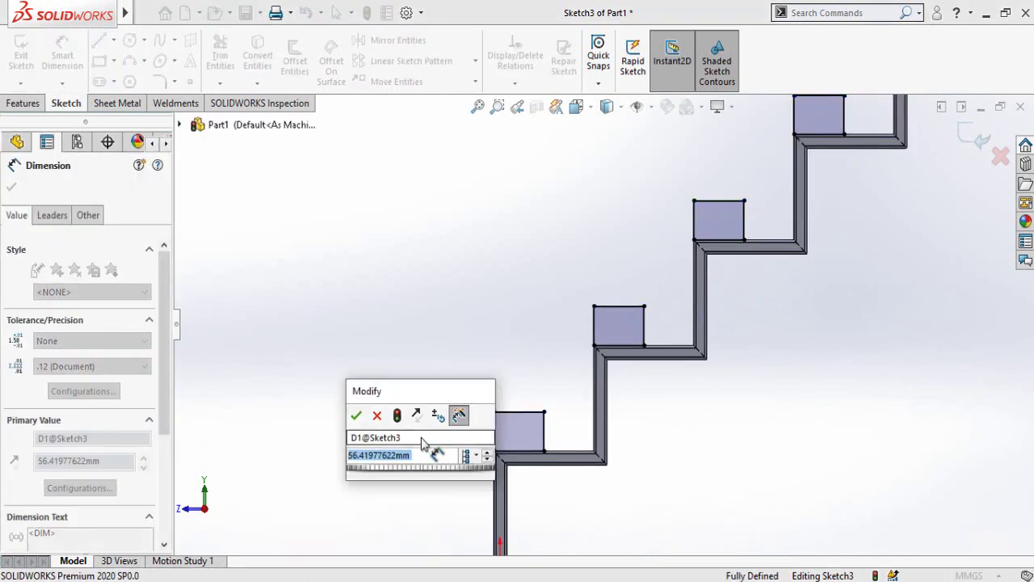
{"action": "type", "text": "25"}
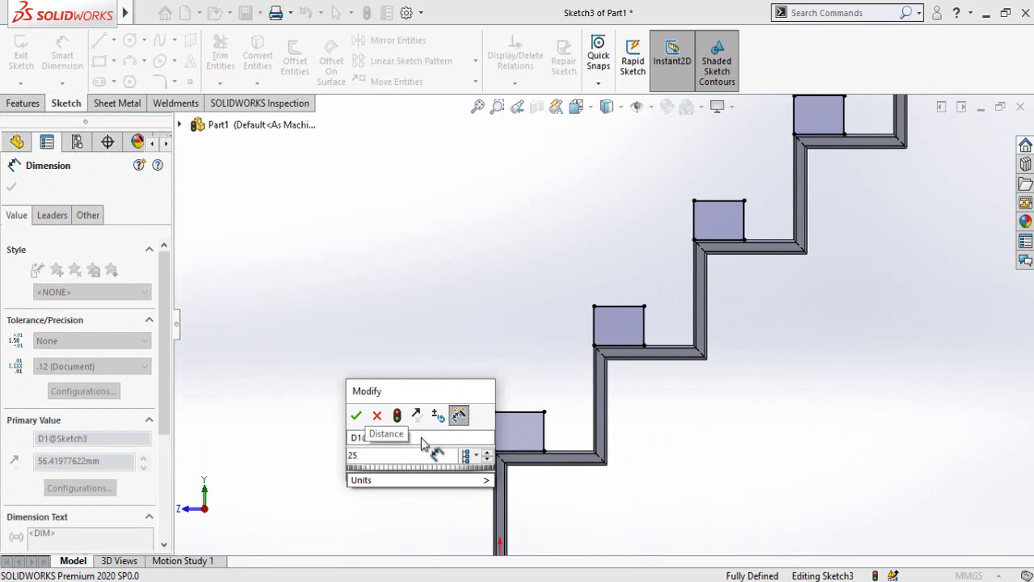
{"action": "key", "text": "Return"}
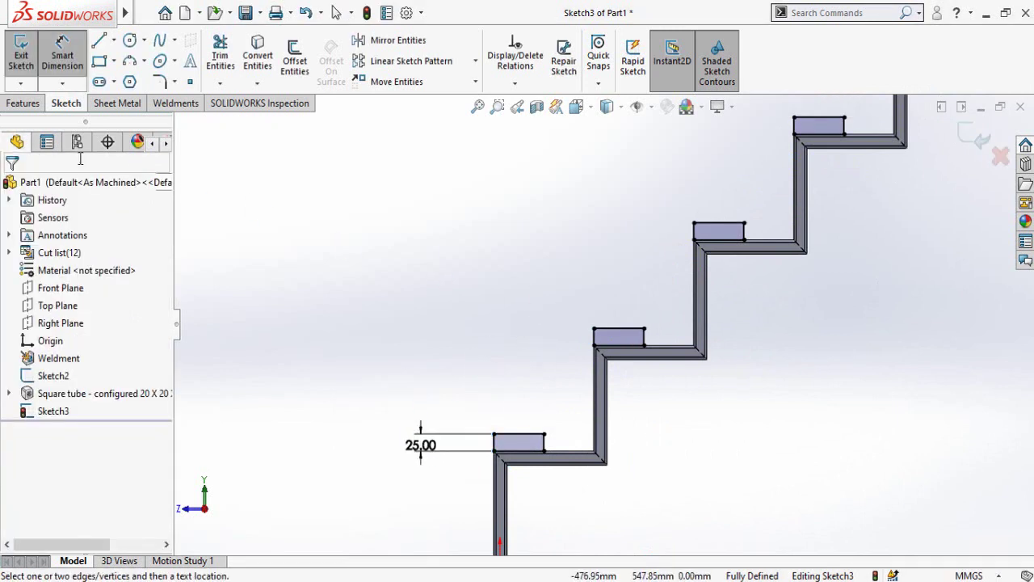
Extrude the six rectangles Up To Surface, to the opposite side face of the tube, with Merge result off
{"action": "left_click", "coordinate": [24, 103]}
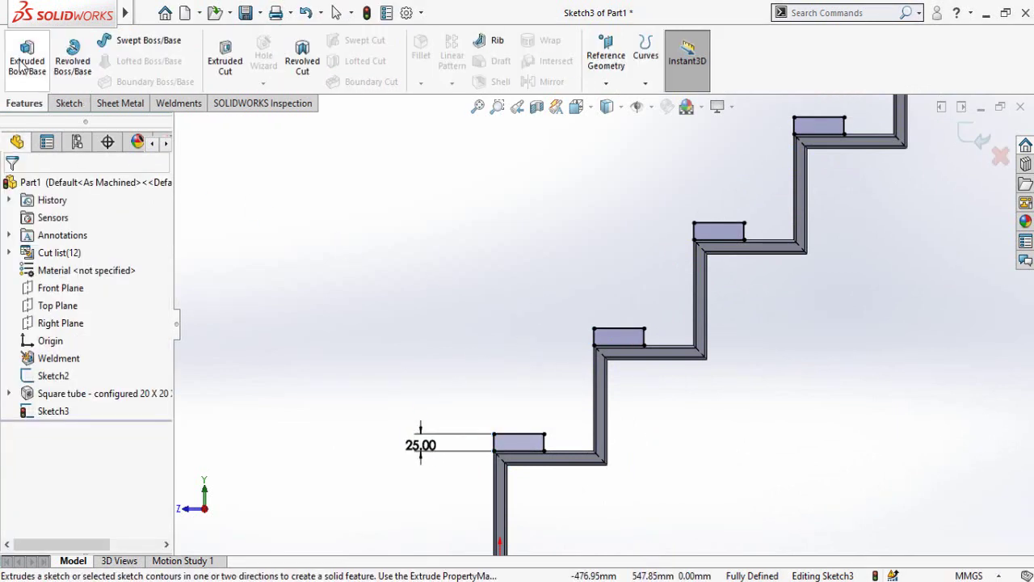
{"action": "left_click", "coordinate": [27, 73]}
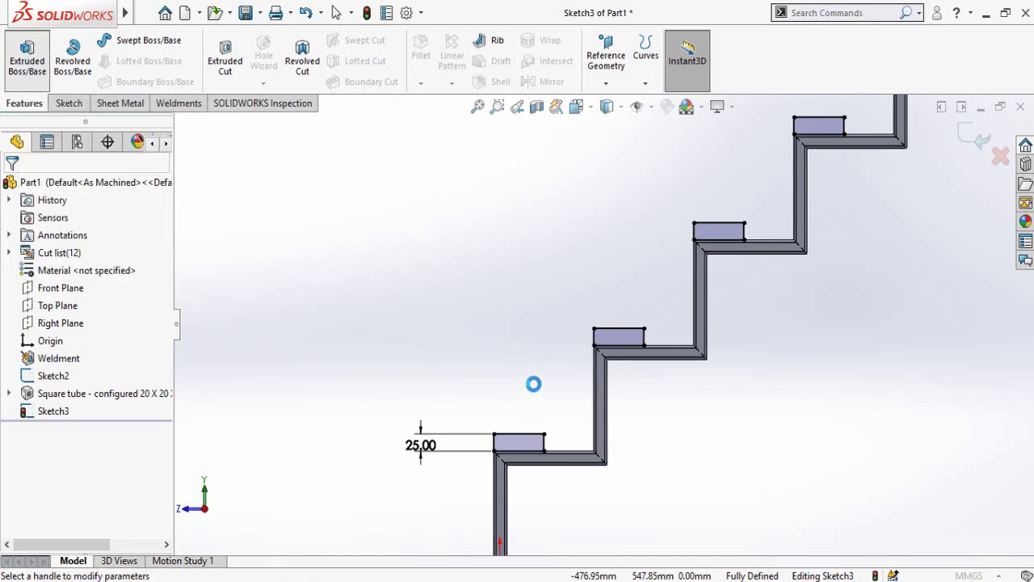
{"action": "left_click", "coordinate": [693, 422]}
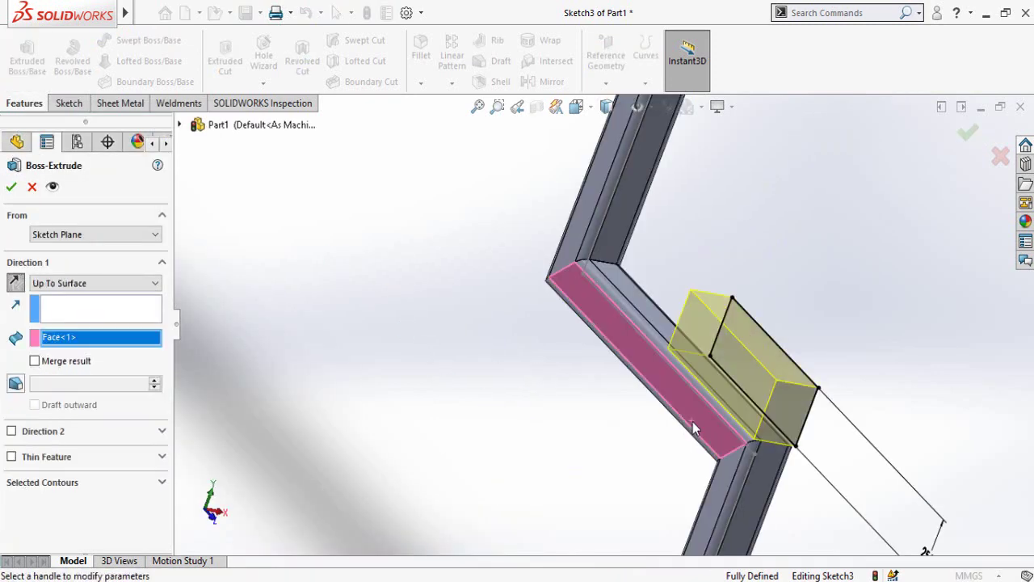
{"action": "middle_click_drag", "start_coordinate": [666, 439], "coordinate": [568, 459]}
{"action": "scroll", "coordinate": [568, 458], "scroll_direction": "up", "scroll_amount": 3}
{"action": "middle_click_drag", "start_coordinate": [686, 350], "coordinate": [566, 314]}
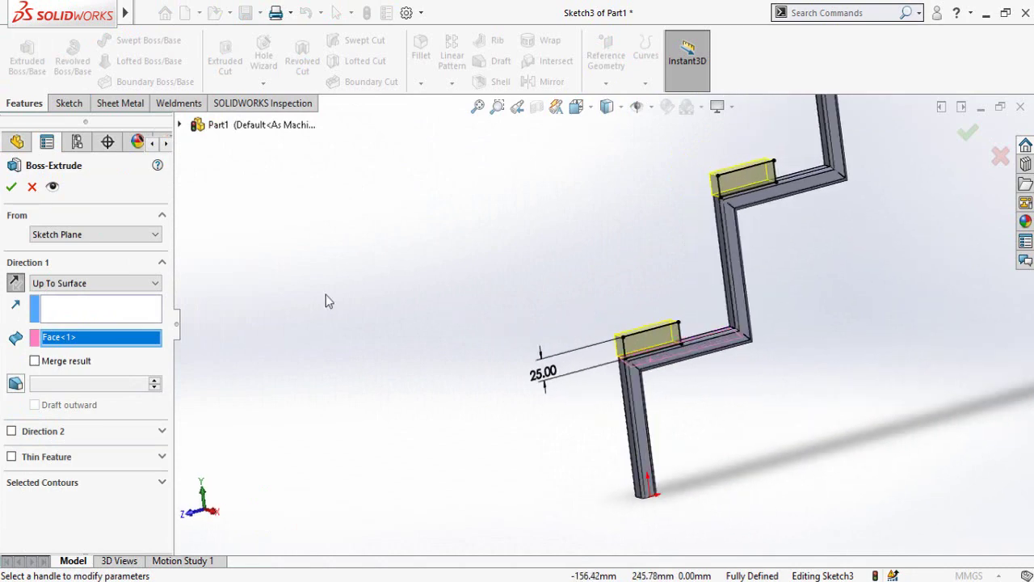
{"action": "left_click", "coordinate": [13, 191]}
Start a sketch on the outer end face of the lowest block and view it face-on
{"action": "scroll", "coordinate": [524, 477], "scroll_direction": "down", "scroll_amount": 5}
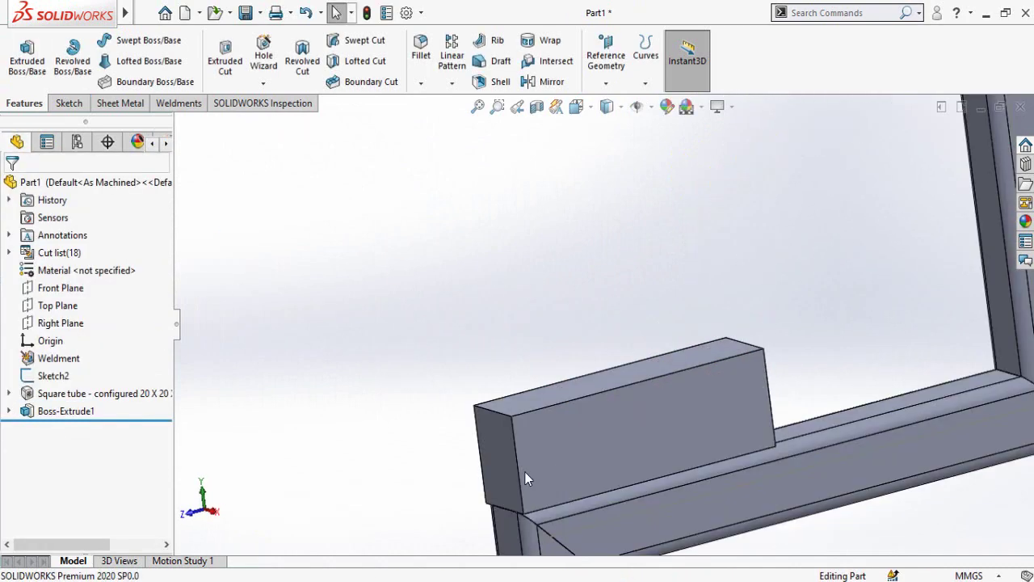
{"action": "left_click", "coordinate": [502, 467]}
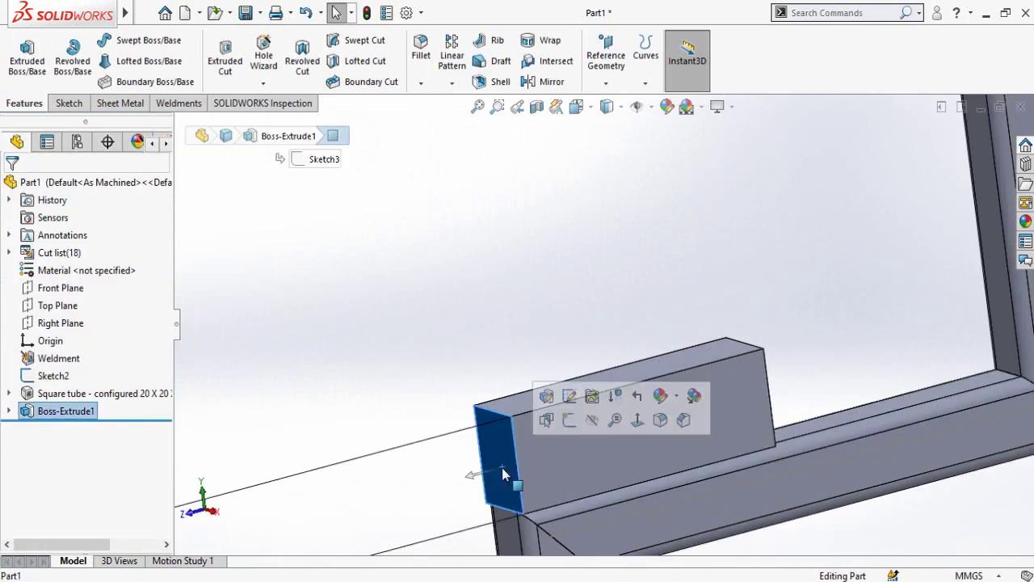
{"action": "left_click", "coordinate": [575, 422]}
{"action": "left_click", "coordinate": [356, 336]}
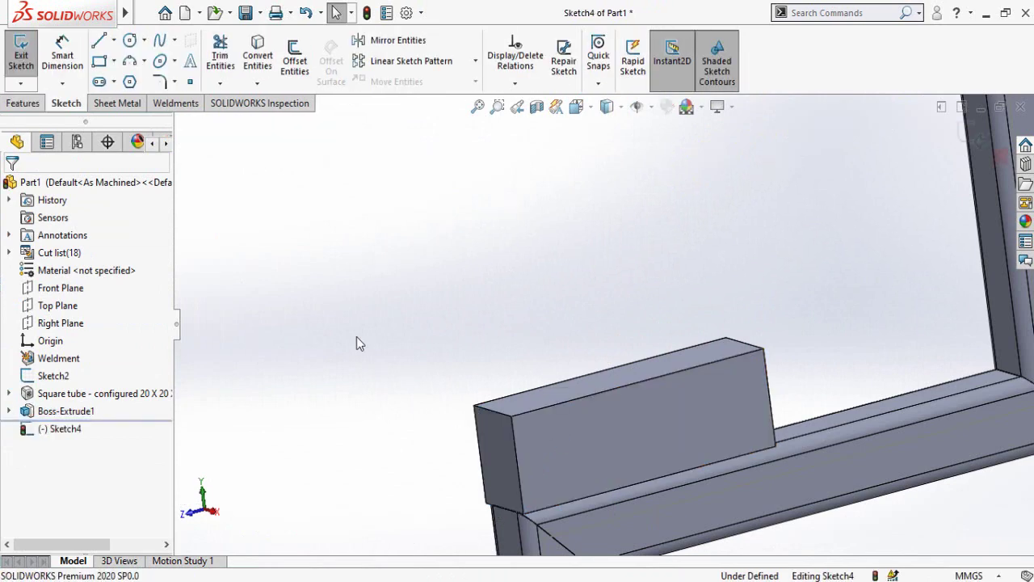
{"action": "key", "text": "ctrl+8"}
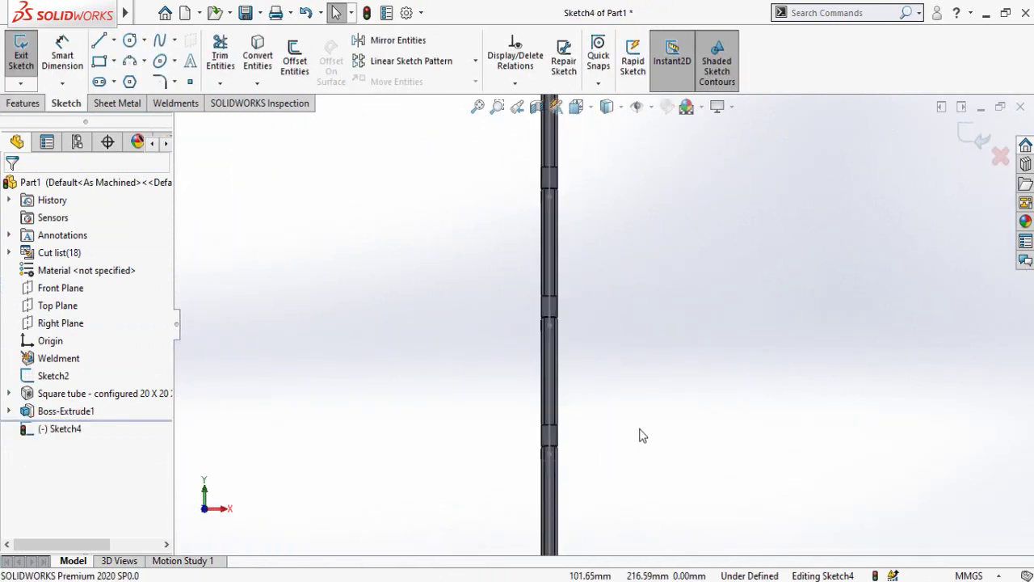
Draw a small circle on the lowest block's end face, centred on the vertical centreline near the block's upper edge
{"action": "scroll", "coordinate": [642, 436], "scroll_direction": "down", "scroll_amount": 3}
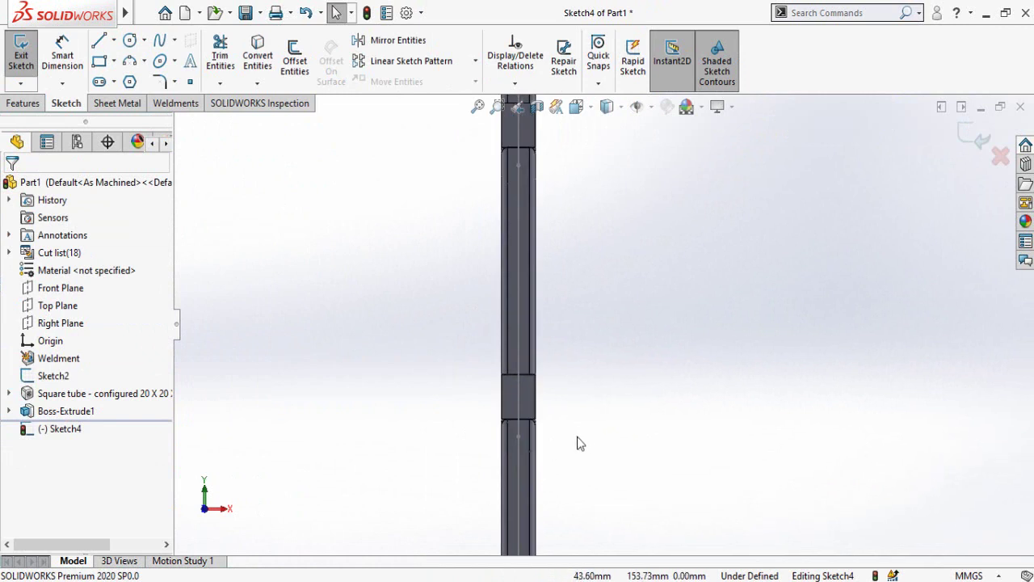
{"action": "scroll", "coordinate": [570, 422], "scroll_direction": "down", "scroll_amount": 2}
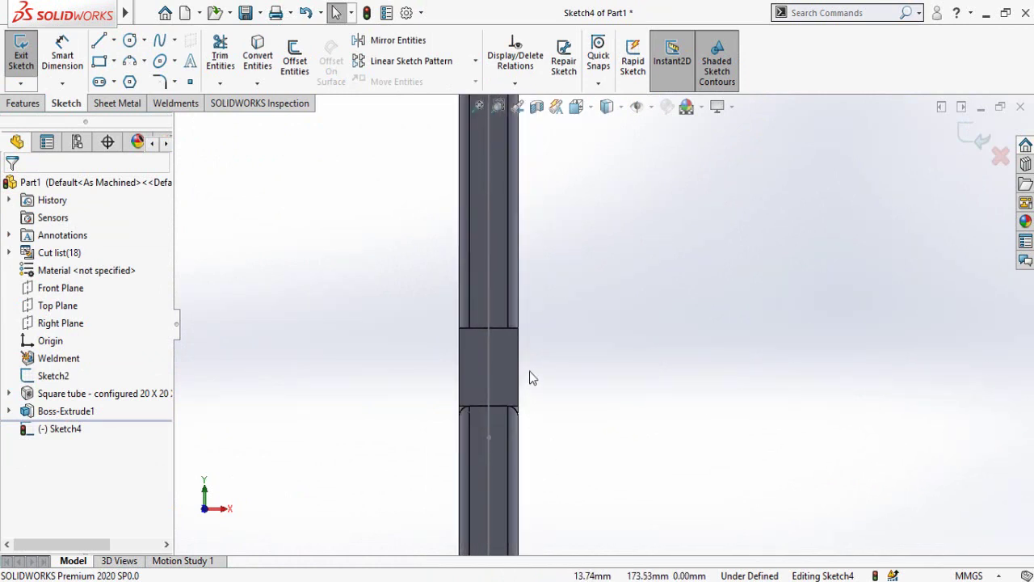
{"action": "scroll", "coordinate": [532, 378], "scroll_direction": "down", "scroll_amount": 2}
{"action": "left_click", "coordinate": [132, 42]}
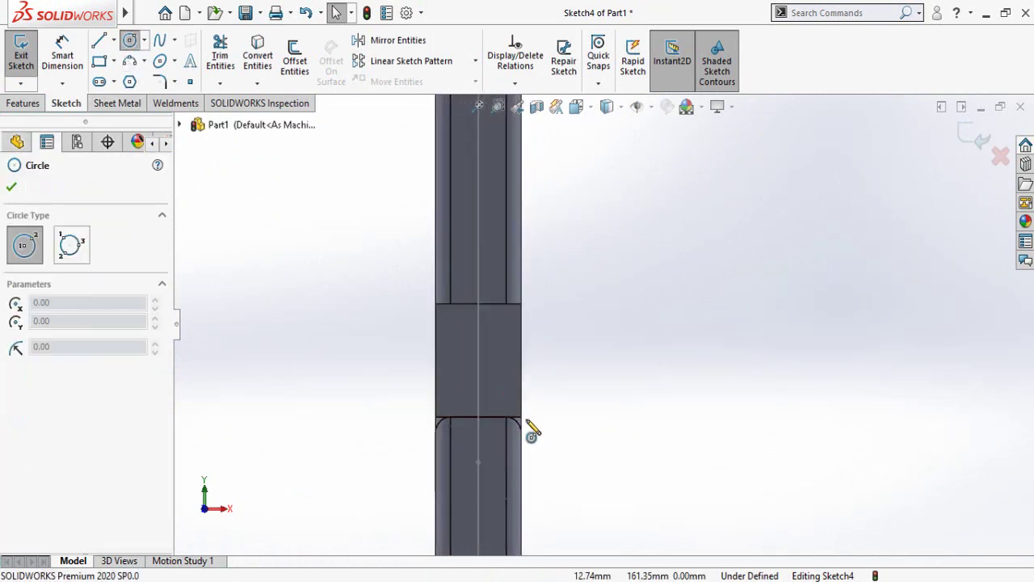
{"action": "left_click", "coordinate": [479, 330]}
{"action": "left_click", "coordinate": [495, 348]}
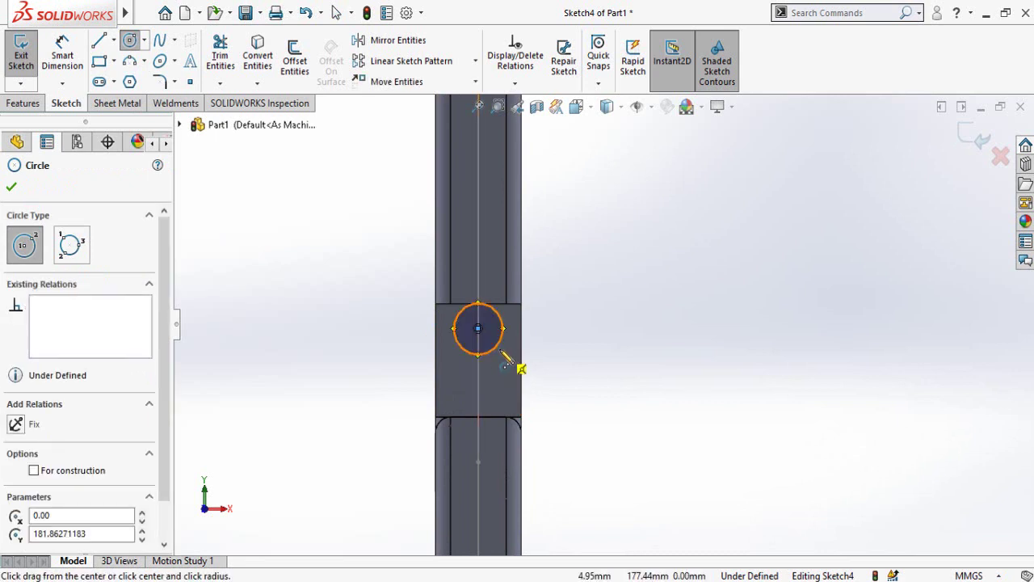
Draw similar circles on the second and third blocks, centred on the vertical centreline near their upper edges
{"action": "scroll", "coordinate": [512, 352], "scroll_direction": "up", "scroll_amount": 4}
{"action": "scroll", "coordinate": [604, 178], "scroll_direction": "down", "scroll_amount": 2}
{"action": "left_click", "coordinate": [540, 199]}
{"action": "left_click", "coordinate": [552, 209]}
{"action": "scroll", "coordinate": [599, 210], "scroll_direction": "up", "scroll_amount": 4}
{"action": "scroll", "coordinate": [599, 191], "scroll_direction": "down", "scroll_amount": 4}
{"action": "left_click", "coordinate": [544, 256]}
{"action": "left_click", "coordinate": [560, 271]}
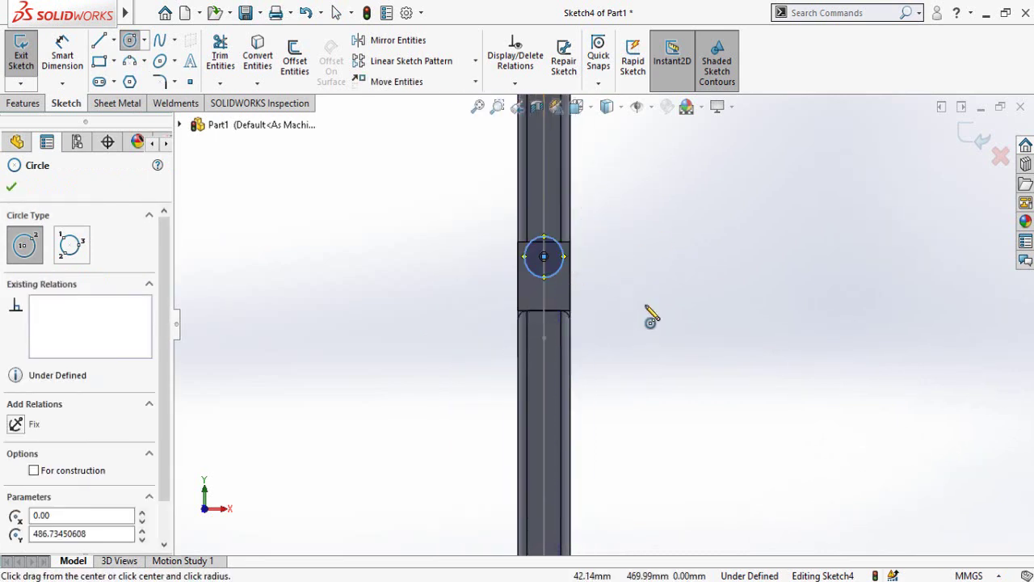
Draw similar circles on the fourth, fifth and topmost blocks, centred on the vertical centreline near their upper edges
{"action": "left_click", "coordinate": [548, 318]}
{"action": "left_click", "coordinate": [564, 333]}
{"action": "left_click", "coordinate": [455, 213]}
{"action": "left_click", "coordinate": [466, 224]}
{"action": "scroll", "coordinate": [596, 323], "scroll_direction": "up", "scroll_amount": 5}
{"action": "scroll", "coordinate": [572, 184], "scroll_direction": "down", "scroll_amount": 6}
{"action": "left_click", "coordinate": [506, 194]}
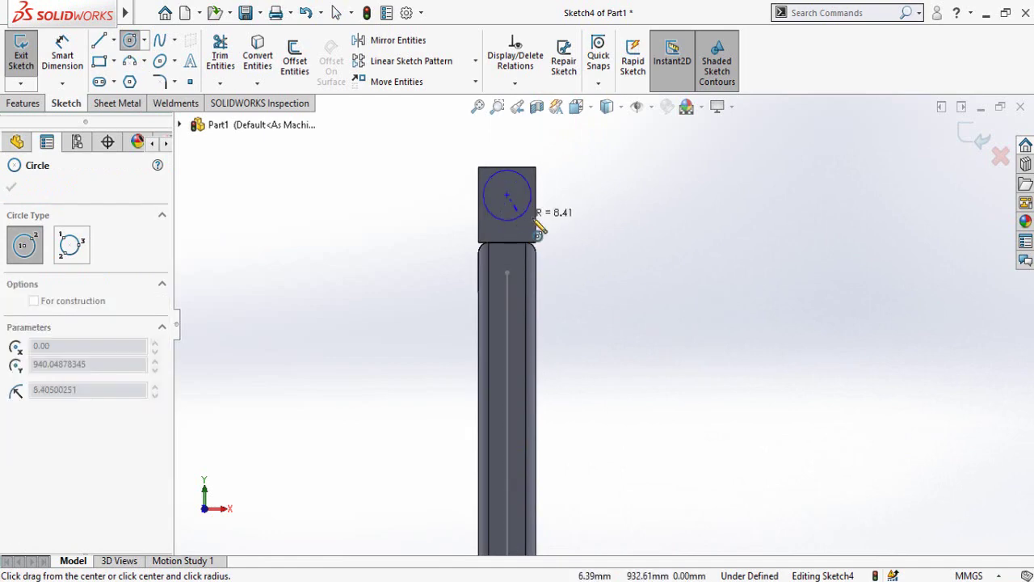
{"action": "left_click", "coordinate": [526, 211]}
Select all six circles together and give them an Equal relation
{"action": "scroll", "coordinate": [614, 331], "scroll_direction": "up", "scroll_amount": 10}
{"action": "key", "text": "Escape"}
{"action": "left_click_drag", "start_coordinate": [681, 241], "coordinate": [517, 538]}
{"action": "left_click", "coordinate": [608, 471]}
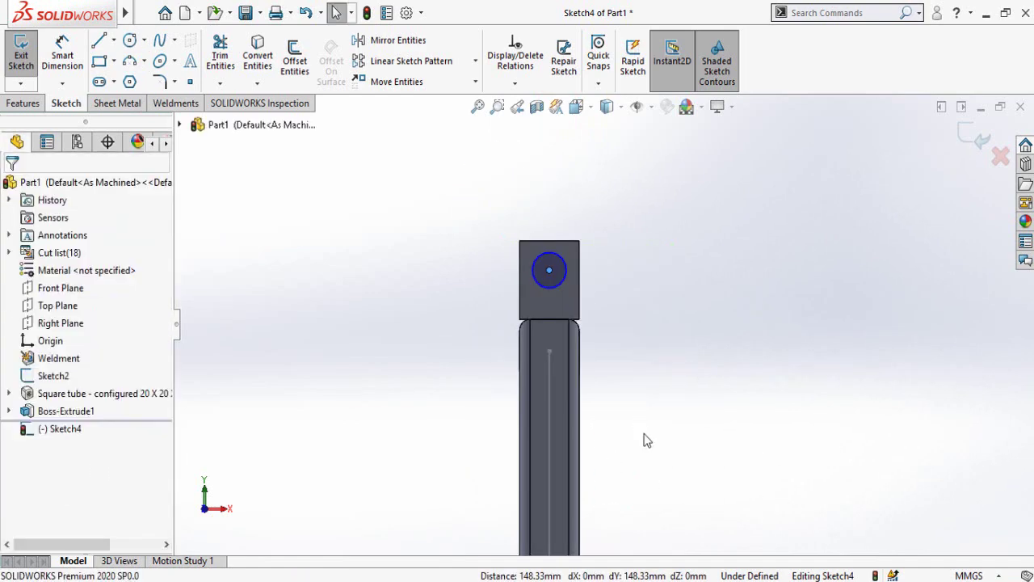
Dimension the topmost circle's centre 7 mm below the upper edge of its block
{"action": "right_click_drag", "start_coordinate": [643, 431], "coordinate": [640, 355]}
{"action": "left_click", "coordinate": [552, 248]}
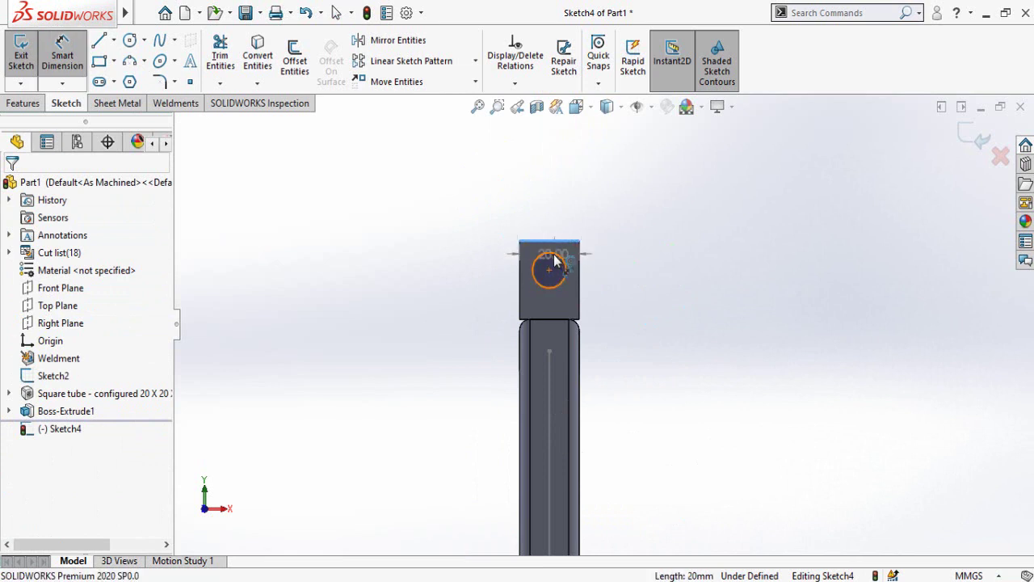
{"action": "left_click", "coordinate": [549, 255]}
{"action": "left_click", "coordinate": [439, 217]}
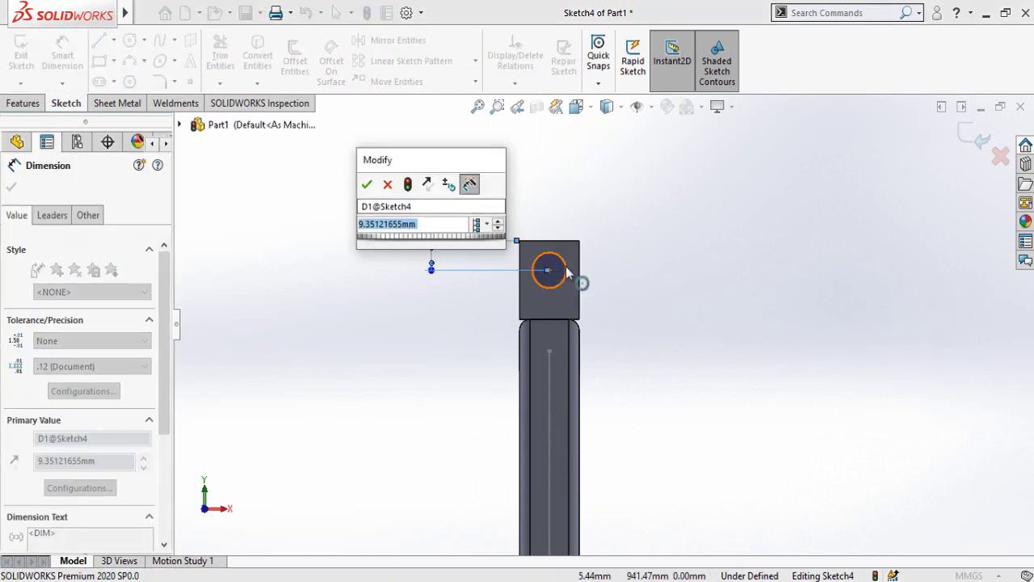
{"action": "type", "text": "7"}
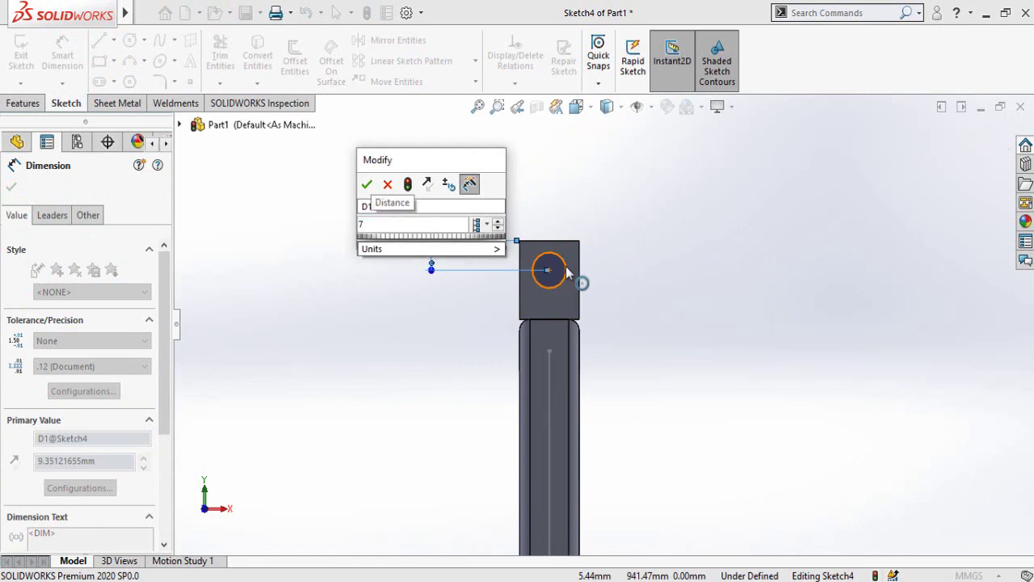
{"action": "key", "text": "Return"}
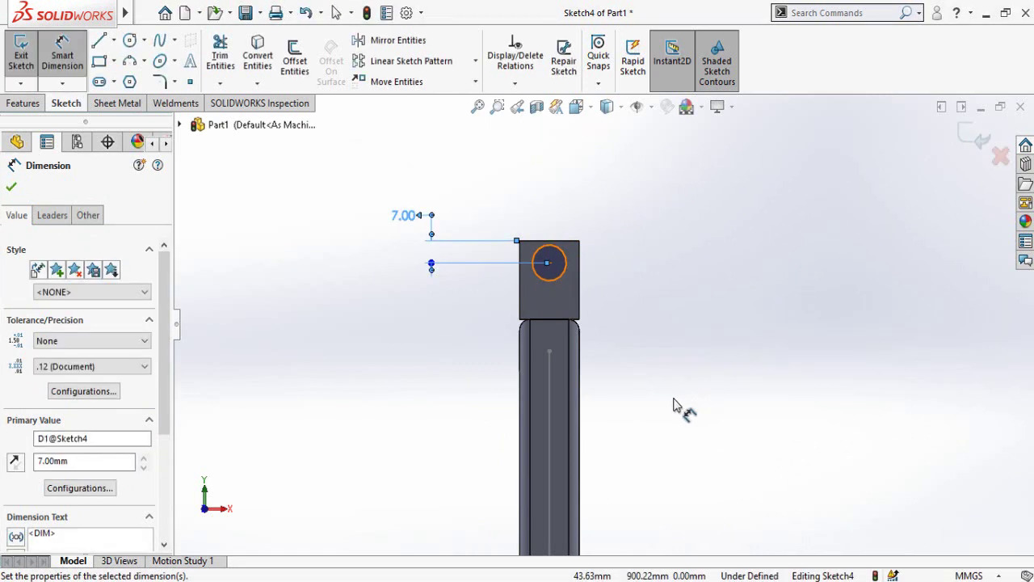
Dimension the centre of the second circle from the top 7 mm below its block's upper edge
{"action": "scroll", "coordinate": [641, 401], "scroll_direction": "up", "scroll_amount": 6}
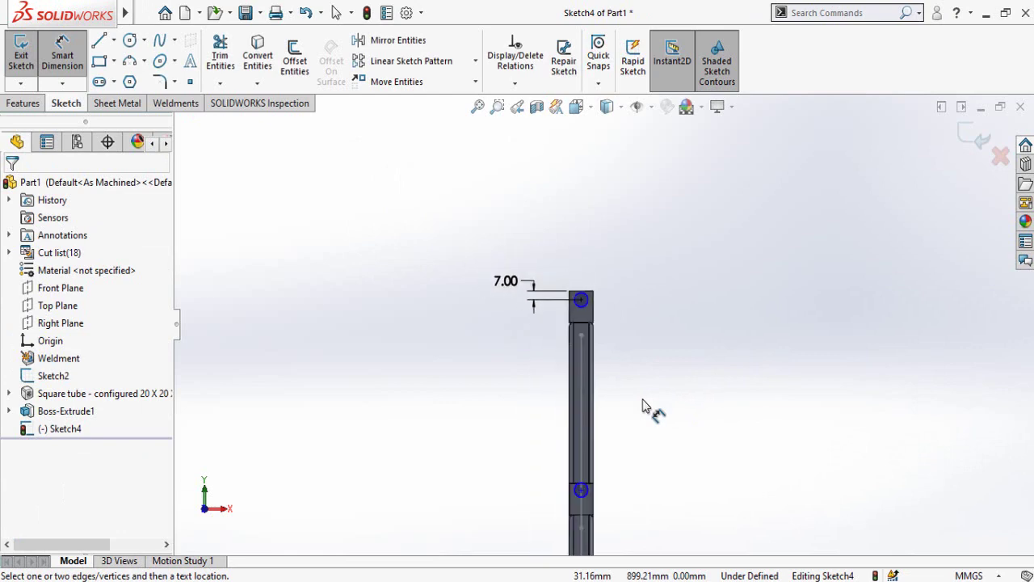
{"action": "scroll", "coordinate": [584, 430], "scroll_direction": "down", "scroll_amount": 6}
{"action": "scroll", "coordinate": [666, 321], "scroll_direction": "down", "scroll_amount": 3}
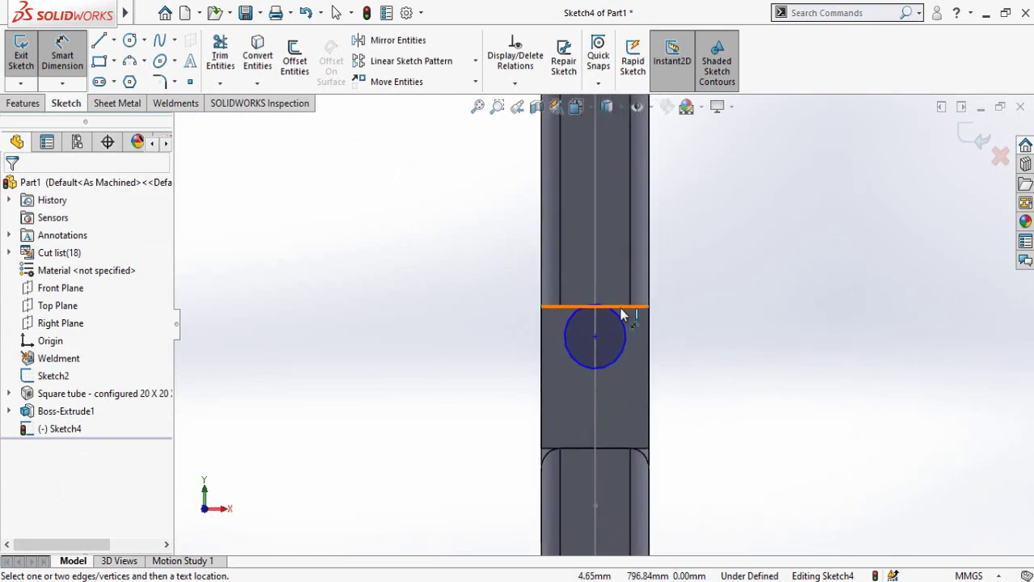
{"action": "left_click", "coordinate": [622, 308]}
{"action": "left_click", "coordinate": [595, 336]}
{"action": "left_click", "coordinate": [403, 305]}
{"action": "type", "text": "7"}
{"action": "key", "text": "Return"}
Dimension the centres of the third and fourth circles from the top 7 mm below their blocks' upper edges
{"action": "scroll", "coordinate": [649, 474], "scroll_direction": "up", "scroll_amount": 3}
{"action": "scroll", "coordinate": [613, 242], "scroll_direction": "down", "scroll_amount": 4}
{"action": "left_click", "coordinate": [619, 260]}
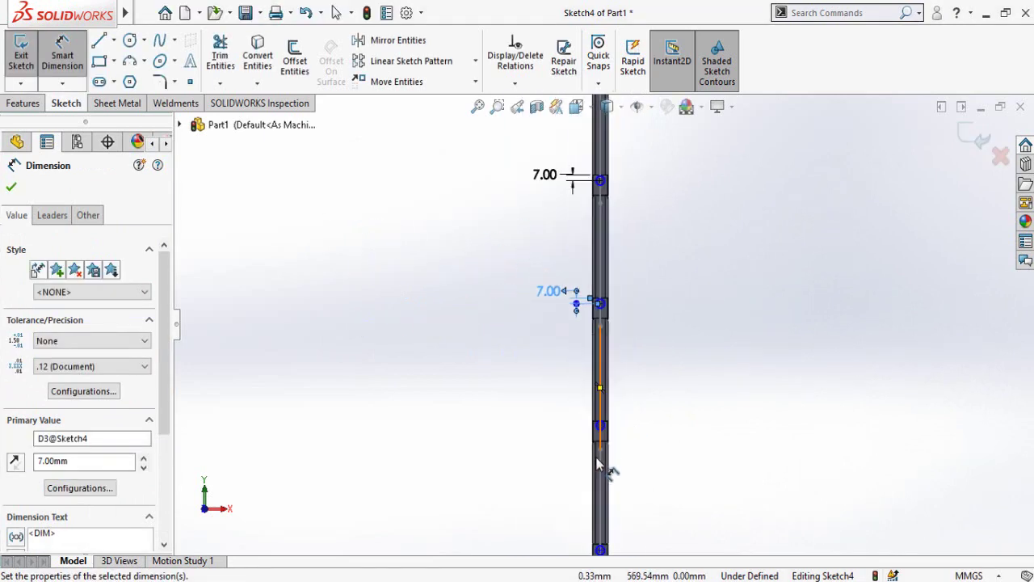
{"action": "scroll", "coordinate": [614, 293], "scroll_direction": "down", "scroll_amount": 5}
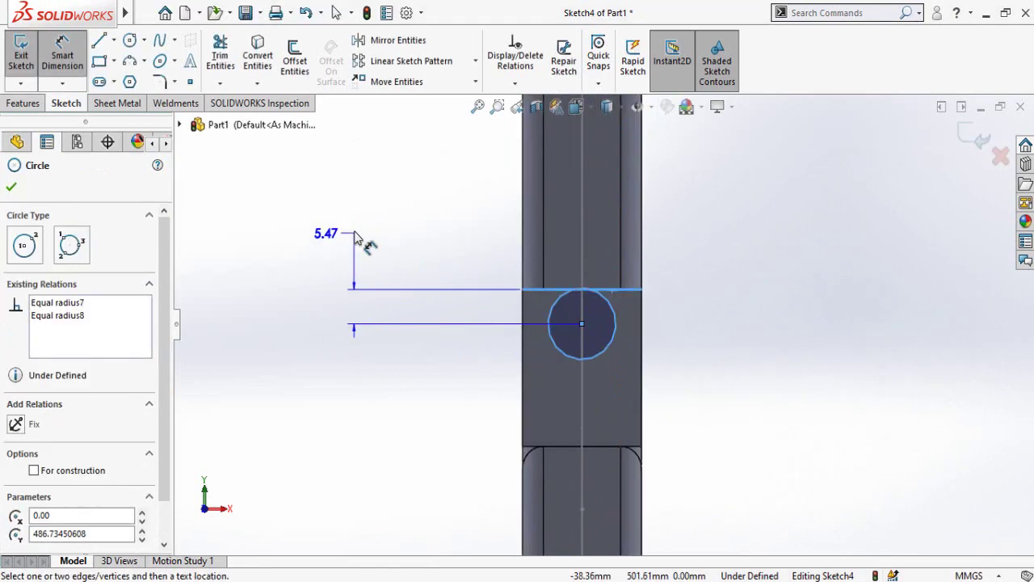
{"action": "left_click", "coordinate": [365, 240]}
{"action": "type", "text": "7"}
{"action": "key", "text": "Return"}
Dimension the centres of the two lowest circles 7 mm below the upper edges of their blocks
{"action": "scroll", "coordinate": [610, 418], "scroll_direction": "down", "scroll_amount": 4}
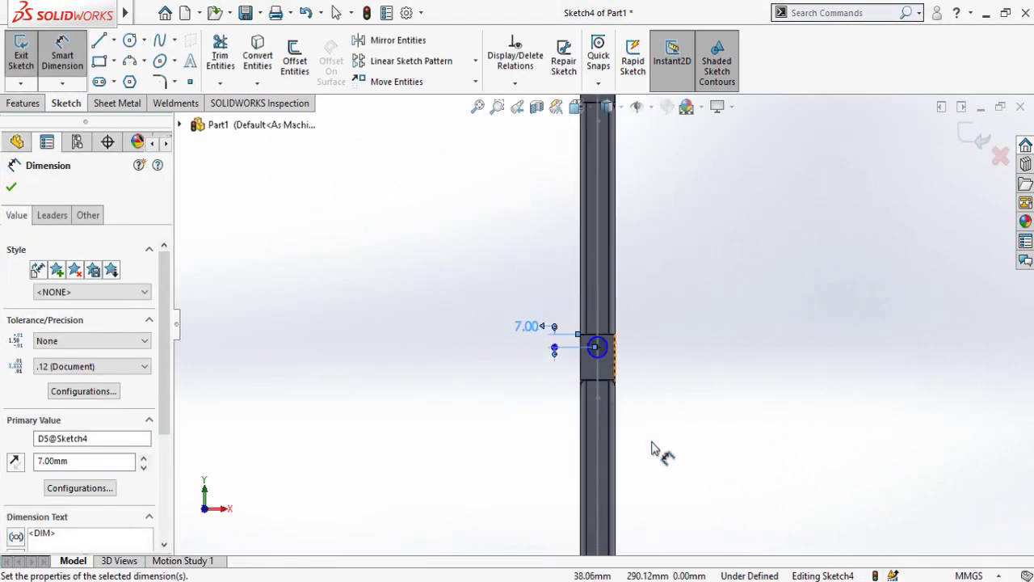
{"action": "scroll", "coordinate": [658, 451], "scroll_direction": "down", "scroll_amount": 5}
{"action": "left_click", "coordinate": [602, 346]}
{"action": "left_click", "coordinate": [534, 411]}
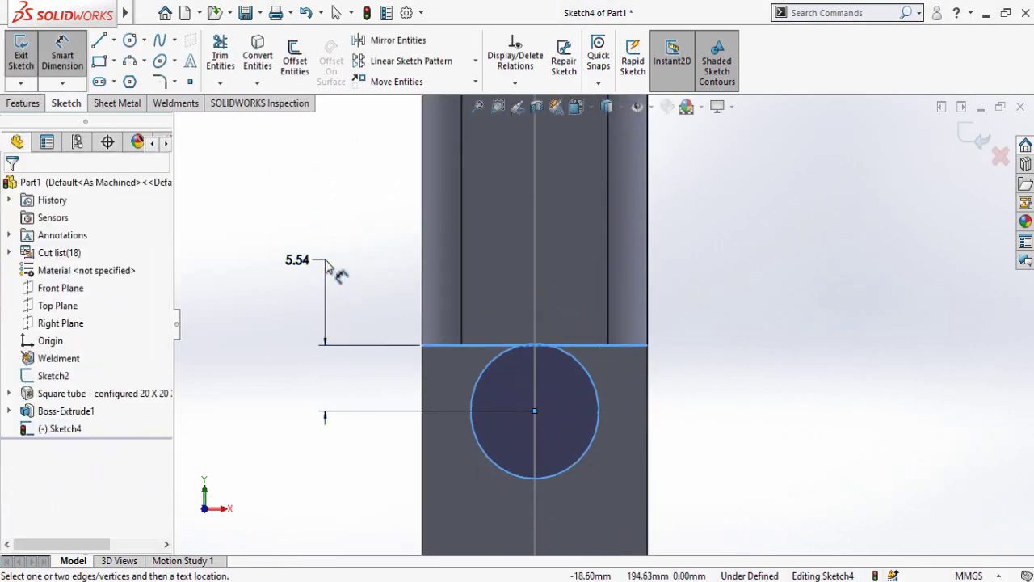
{"action": "left_click", "coordinate": [328, 269]}
{"action": "type", "text": "7"}
{"action": "key", "text": "Return"}
Dimension the topmost circle's diameter as 10 mm
{"action": "scroll", "coordinate": [614, 347], "scroll_direction": "down", "scroll_amount": 4}
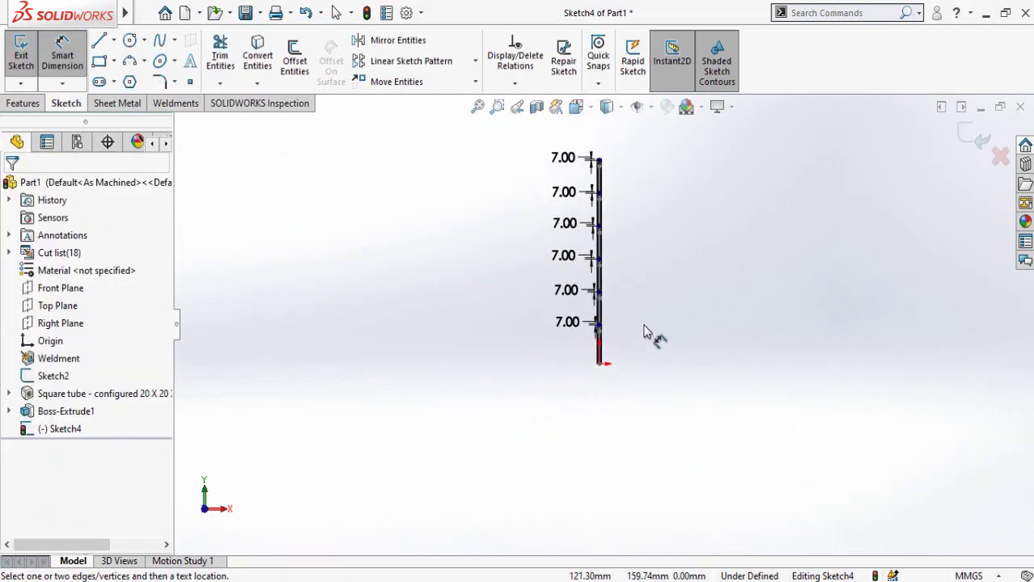
{"action": "scroll", "coordinate": [623, 208], "scroll_direction": "down", "scroll_amount": 4}
{"action": "key", "text": "Escape"}
{"action": "scroll", "coordinate": [598, 179], "scroll_direction": "down", "scroll_amount": 3}
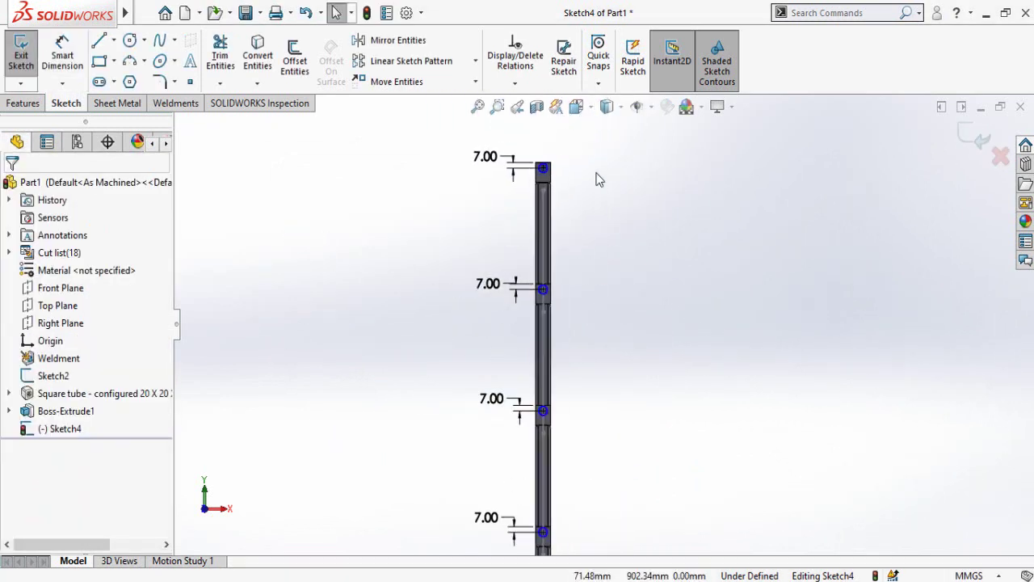
{"action": "scroll", "coordinate": [599, 180], "scroll_direction": "down", "scroll_amount": 4}
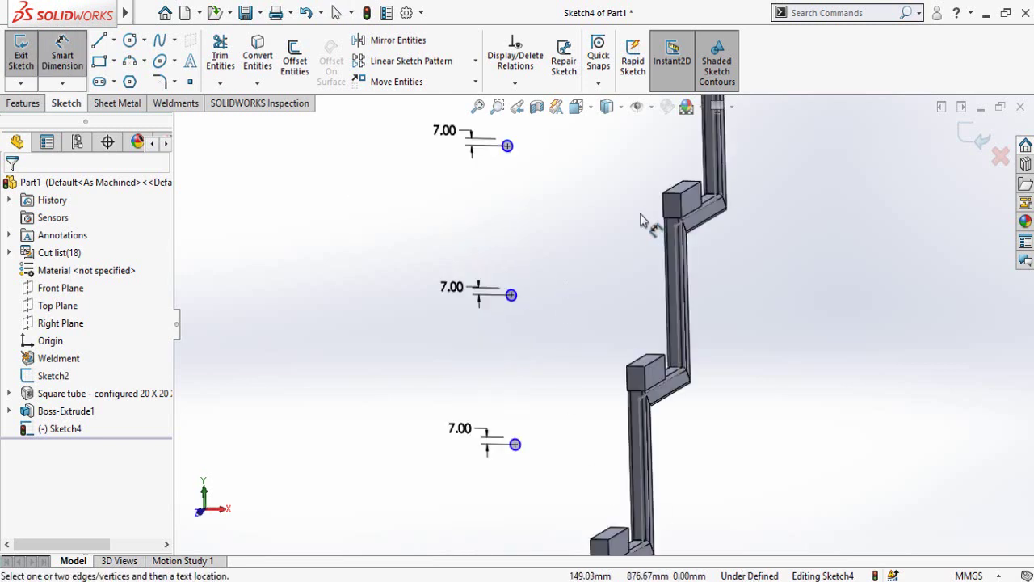
{"action": "left_click", "coordinate": [510, 160]}
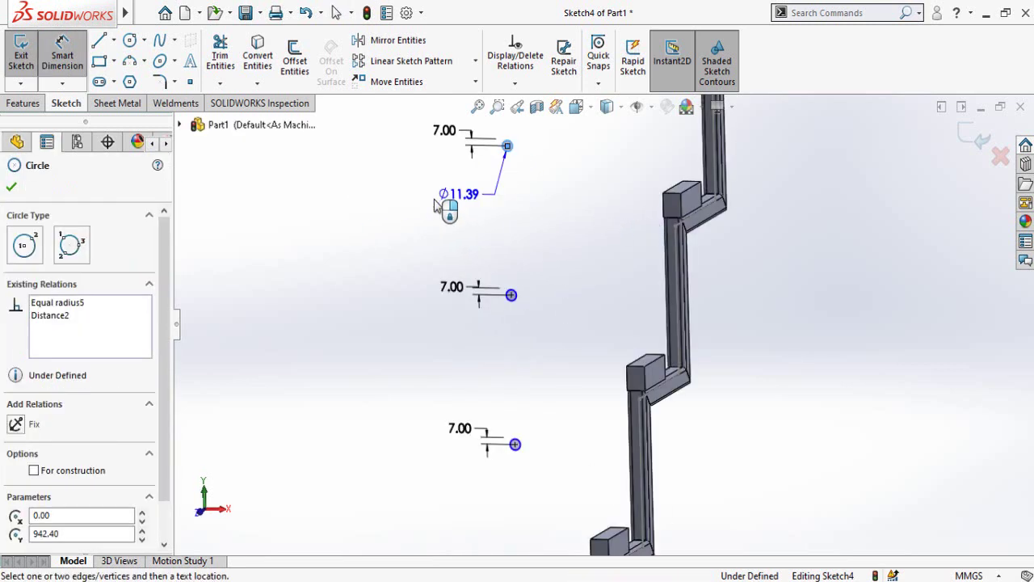
{"action": "left_click", "coordinate": [381, 209]}
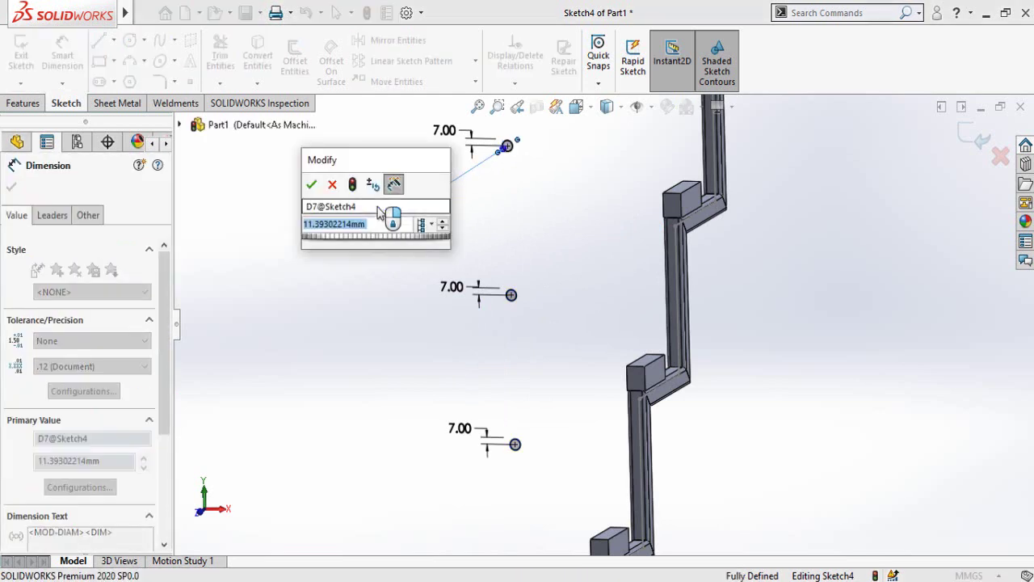
{"action": "type", "text": "10"}
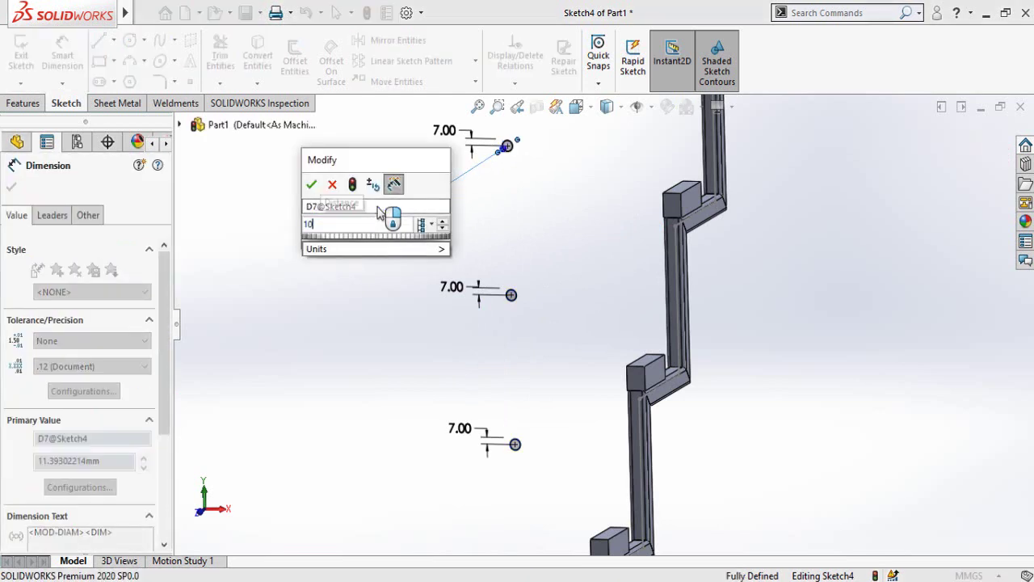
{"action": "key", "text": "Return"}
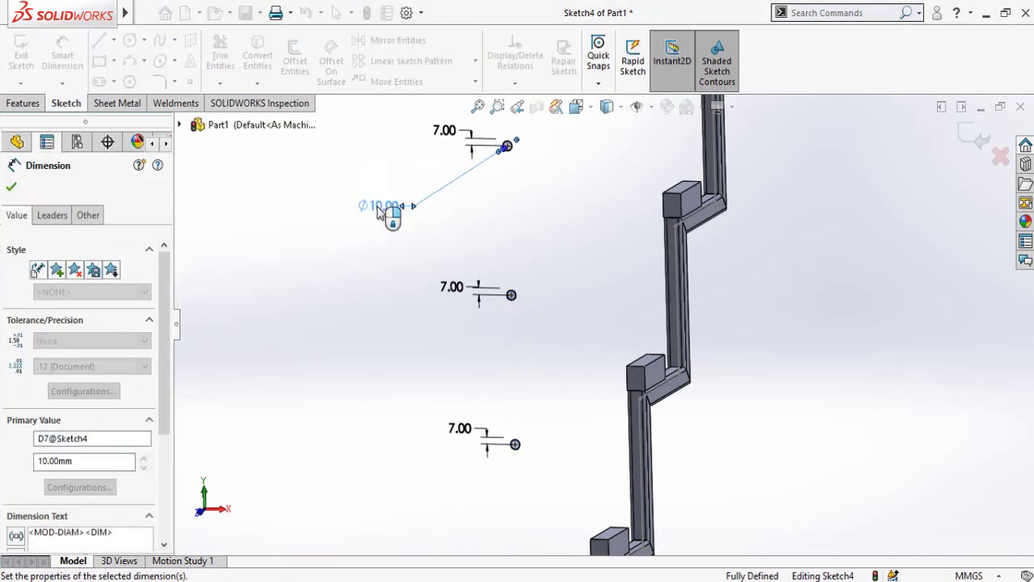
{"action": "left_click", "coordinate": [490, 409]}
Cut-extrude the six circles from the sketch plane through the stepped frame with a Blind depth of 1040 mm
{"action": "scroll", "coordinate": [490, 410], "scroll_direction": "up", "scroll_amount": 5}
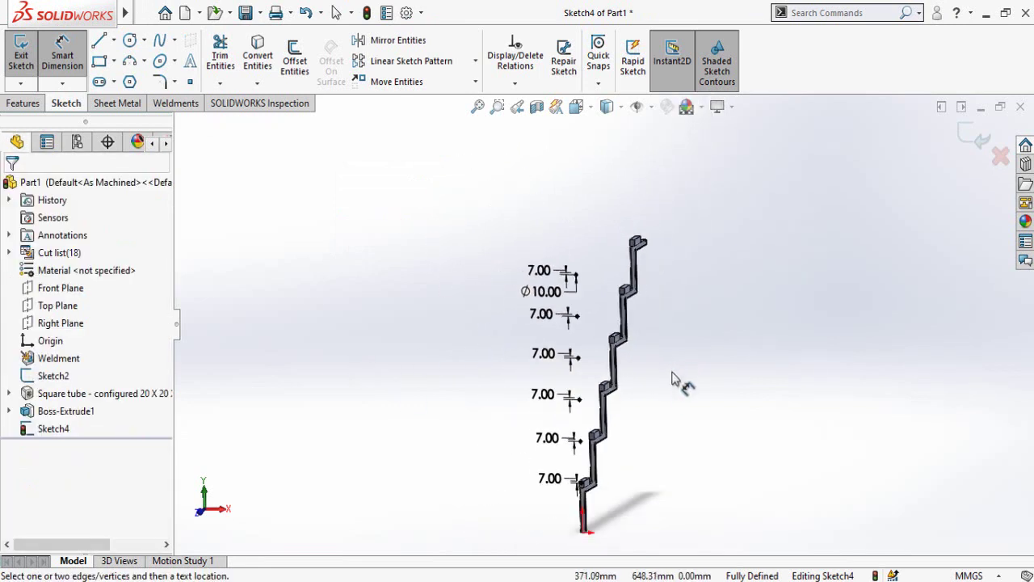
{"action": "middle_click_drag", "start_coordinate": [671, 378], "coordinate": [558, 339]}
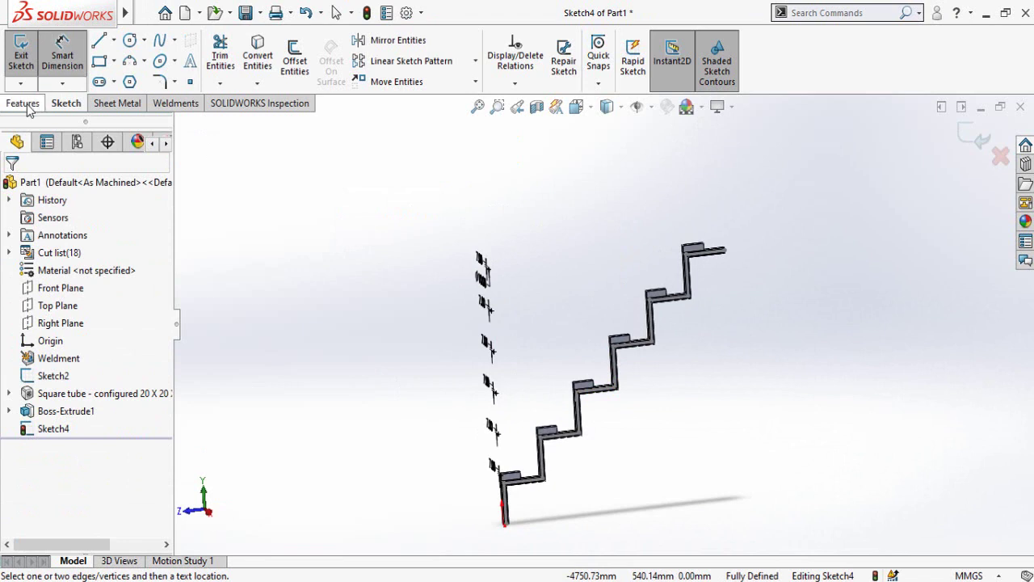
{"action": "left_click", "coordinate": [24, 104]}
{"action": "left_click", "coordinate": [225, 59]}
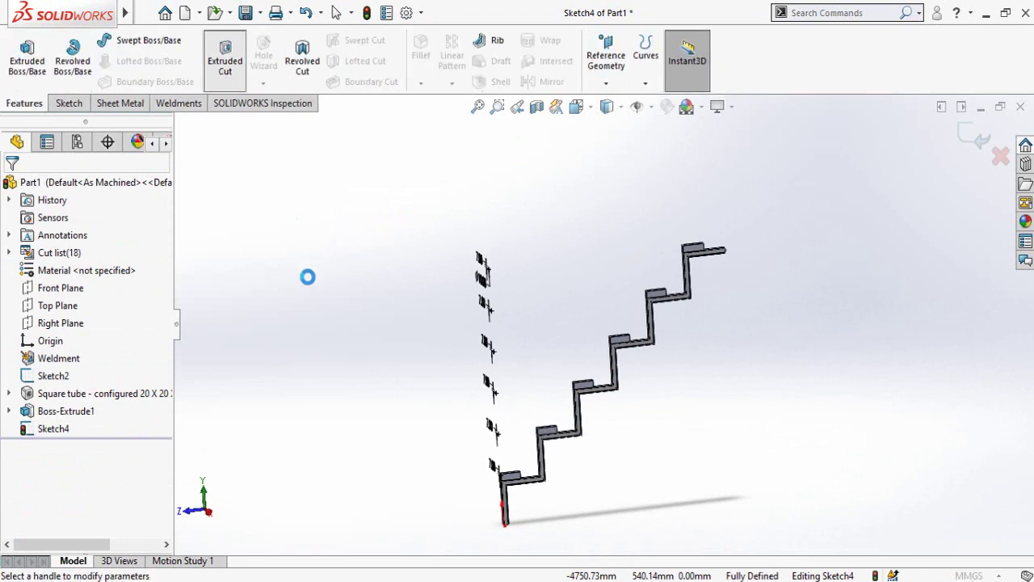
{"action": "left_click_drag", "start_coordinate": [515, 380], "coordinate": [776, 346]}
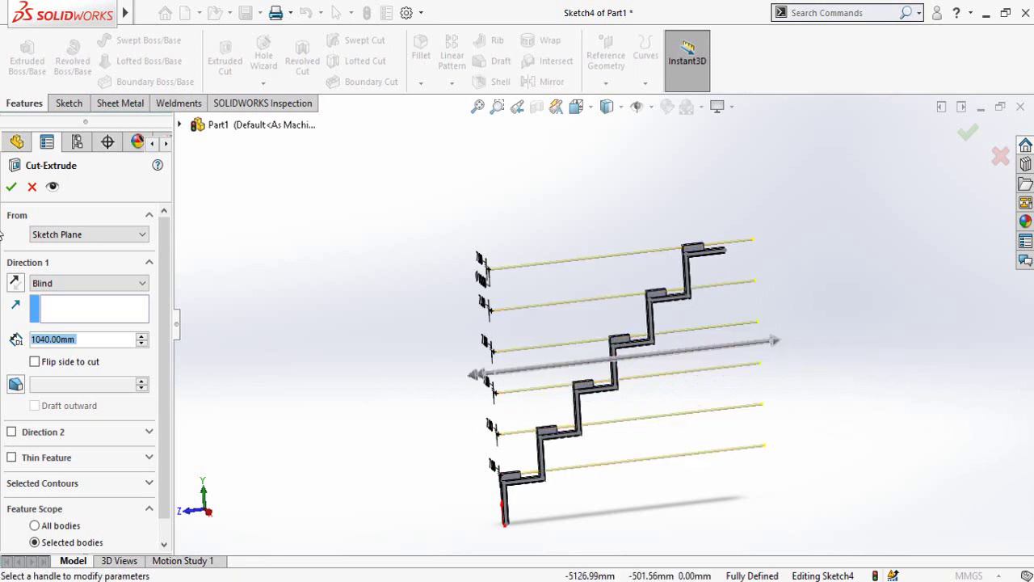
{"action": "left_click", "coordinate": [10, 187]}
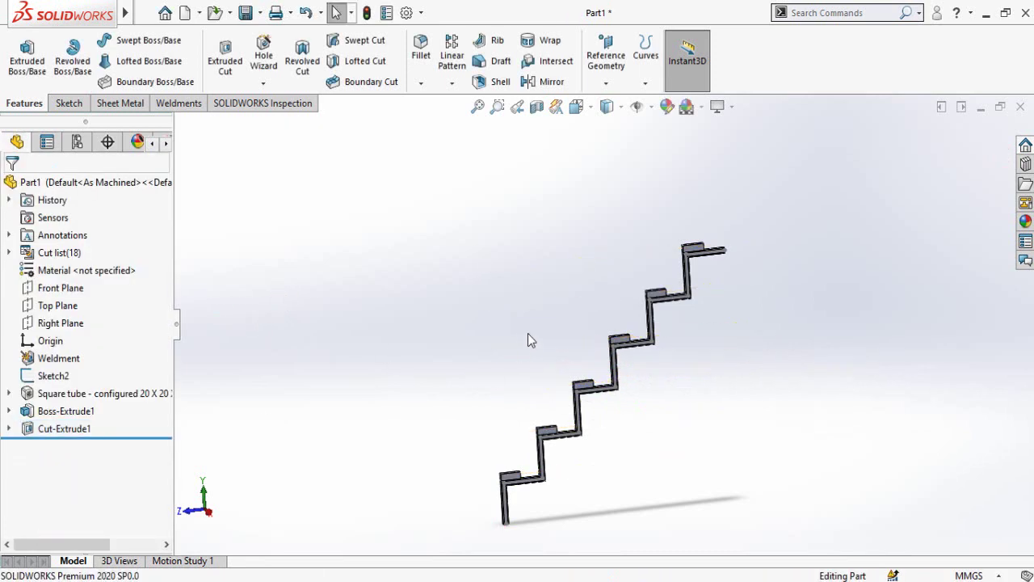
Hide Sketch2, the stepped path sketch of the square tube
{"action": "middle_click_drag", "start_coordinate": [528, 339], "coordinate": [440, 399]}
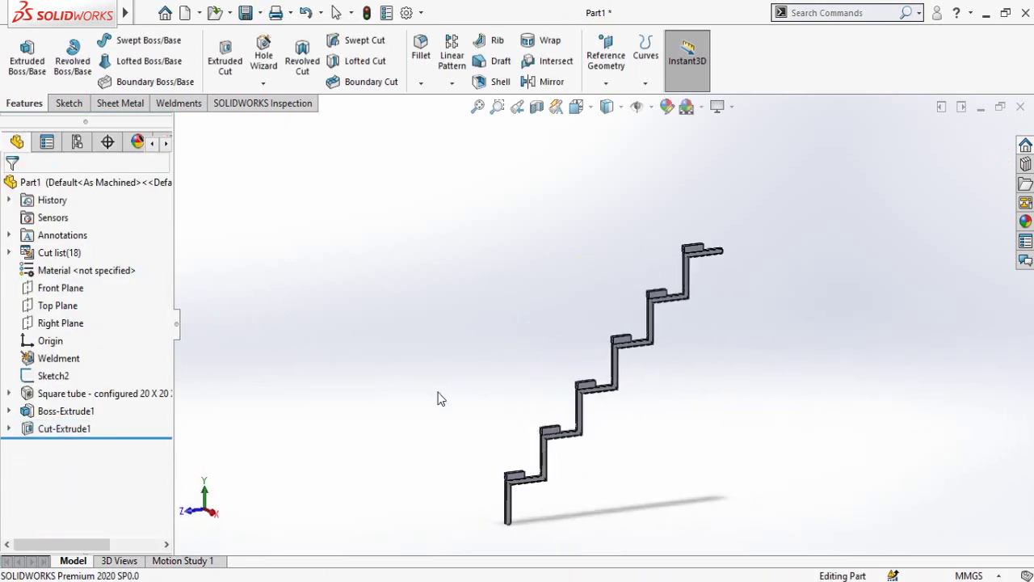
{"action": "right_click", "coordinate": [37, 377]}
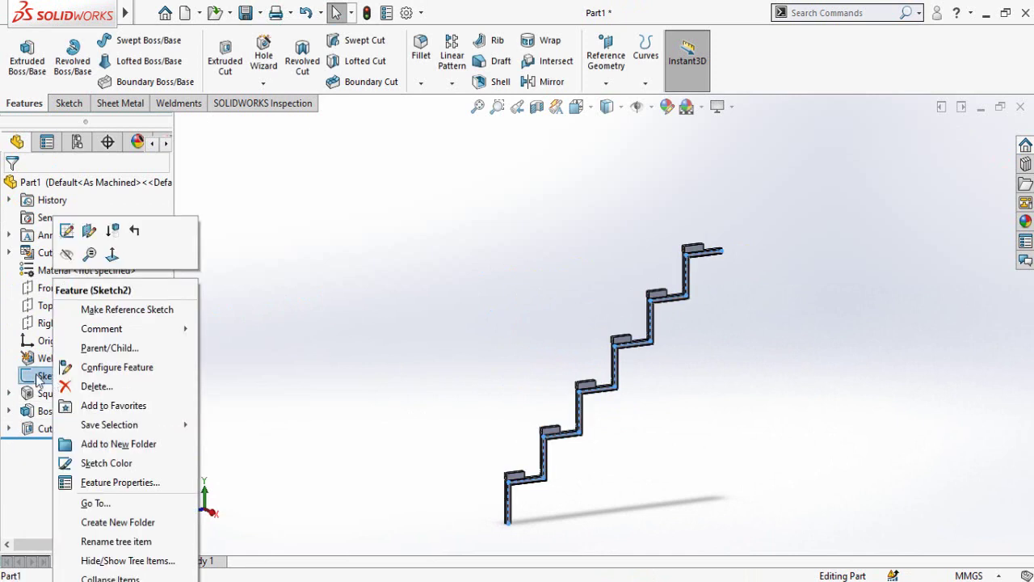
{"action": "left_click", "coordinate": [68, 255]}
{"action": "middle_click_drag", "start_coordinate": [477, 474], "coordinate": [541, 390]}
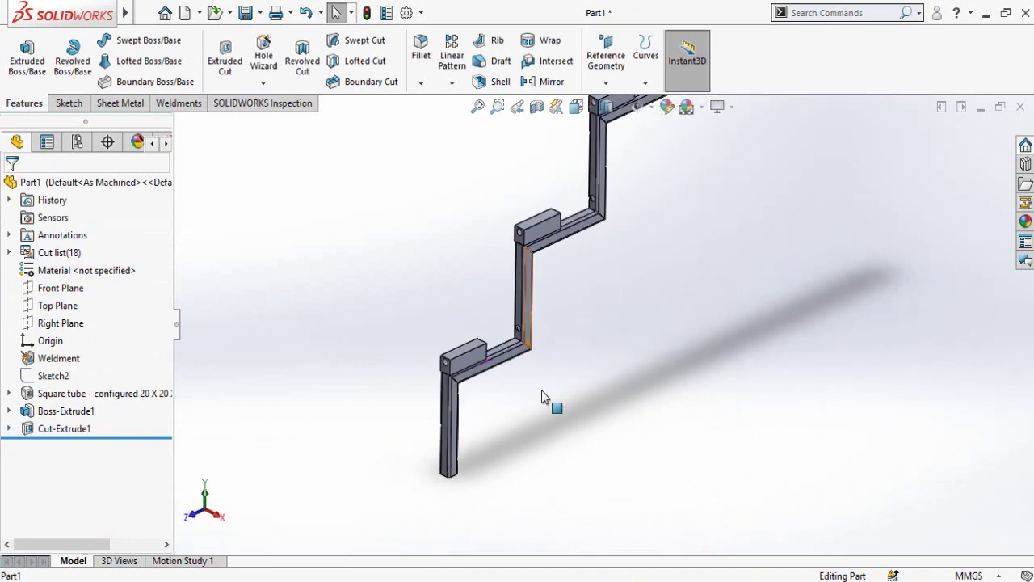
Save the part as "Side A" in the Stairs folder on the Desktop
{"action": "scroll", "coordinate": [579, 390], "scroll_direction": "up", "scroll_amount": 3}
{"action": "key", "text": "ctrl+s"}
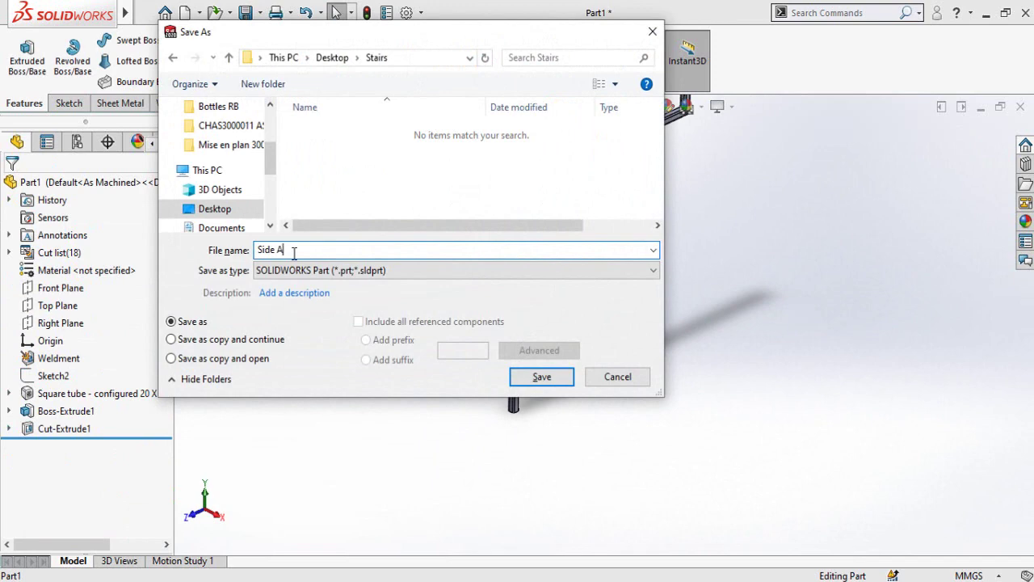
{"action": "key", "text": "Return"}
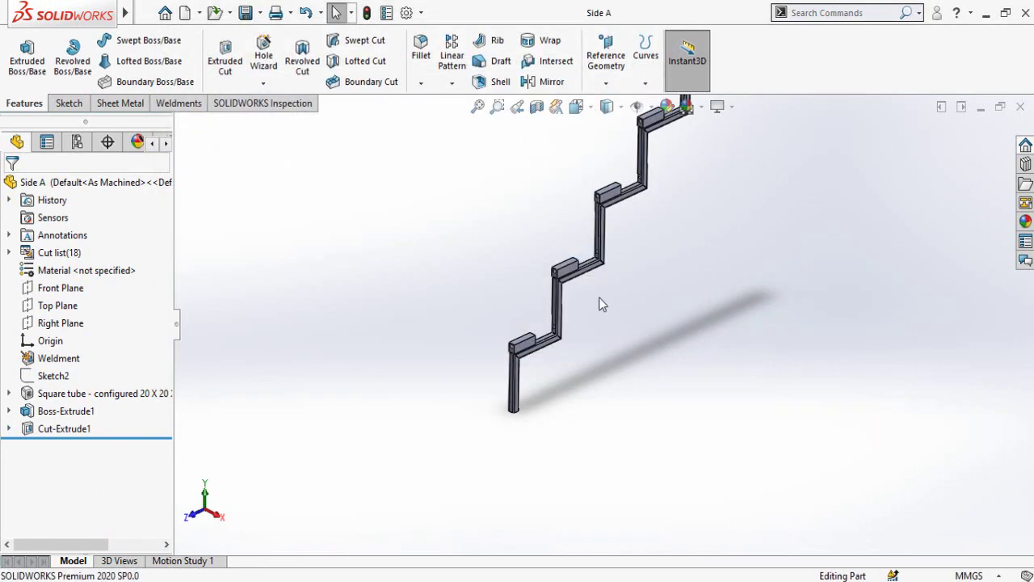
{"action": "scroll", "coordinate": [602, 304], "scroll_direction": "up", "scroll_amount": 5}
{"action": "scroll", "coordinate": [641, 266], "scroll_direction": "down", "scroll_amount": 5}
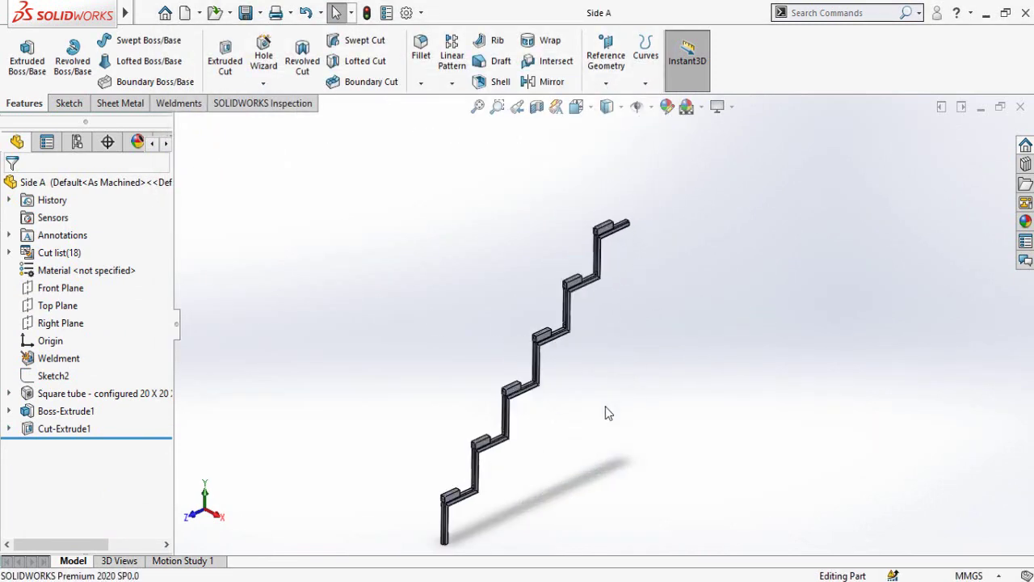
Create a new part document and start a sketch on the Top Plane
{"action": "key", "text": "ctrl+n"}
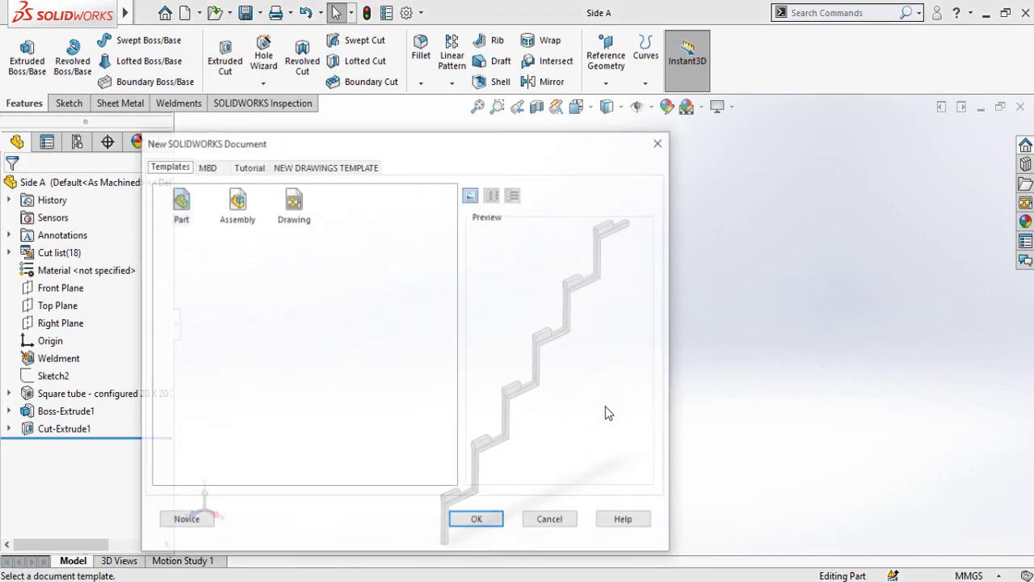
{"action": "double_click", "coordinate": [185, 212]}
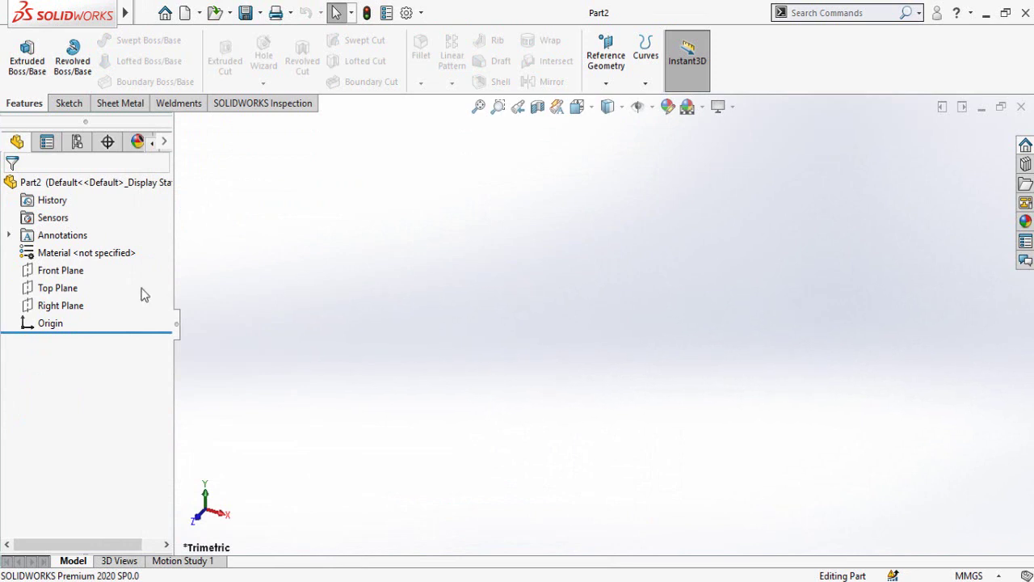
{"action": "left_click", "coordinate": [61, 272]}
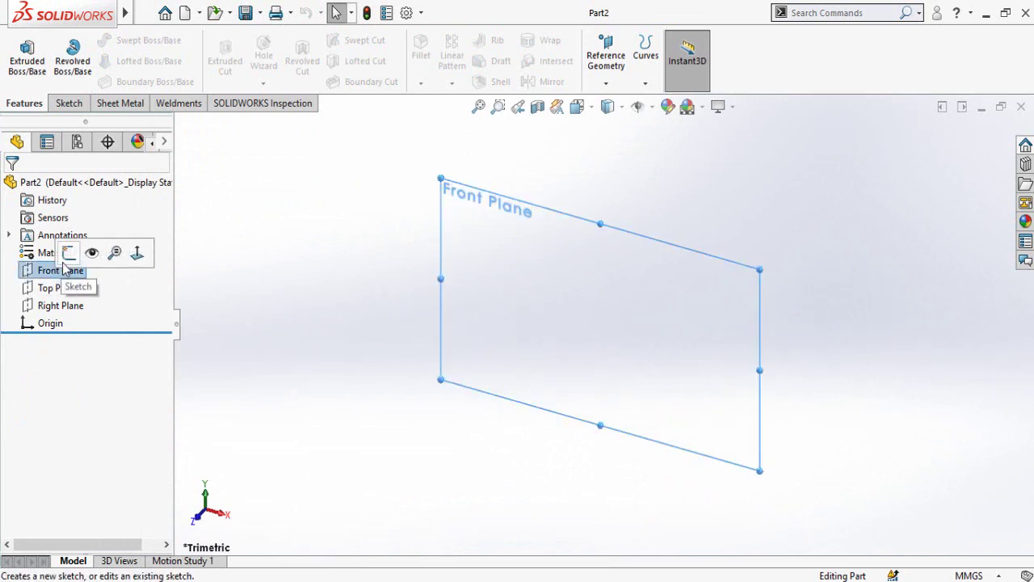
{"action": "left_click", "coordinate": [47, 293]}
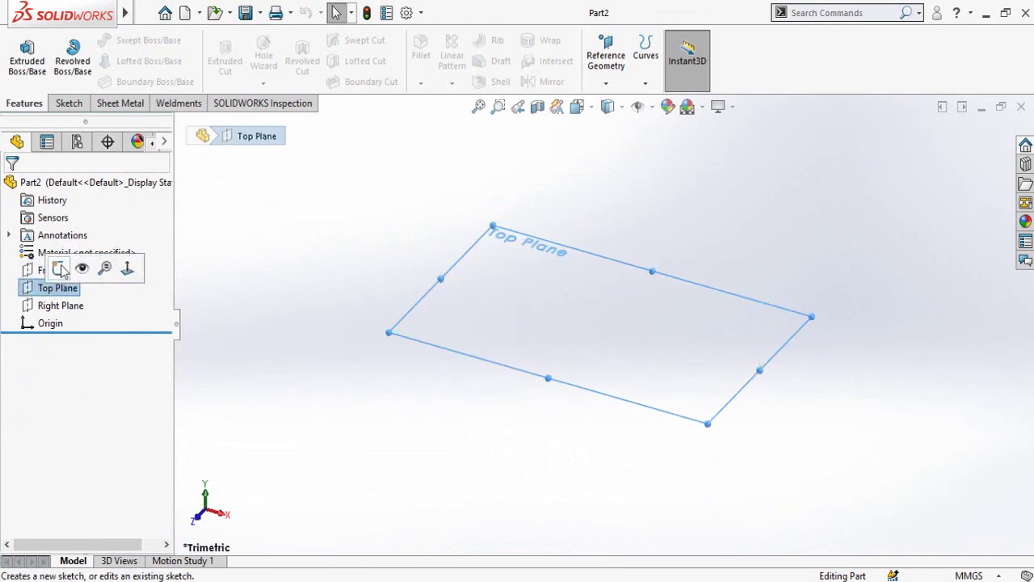
{"action": "left_click", "coordinate": [59, 268]}
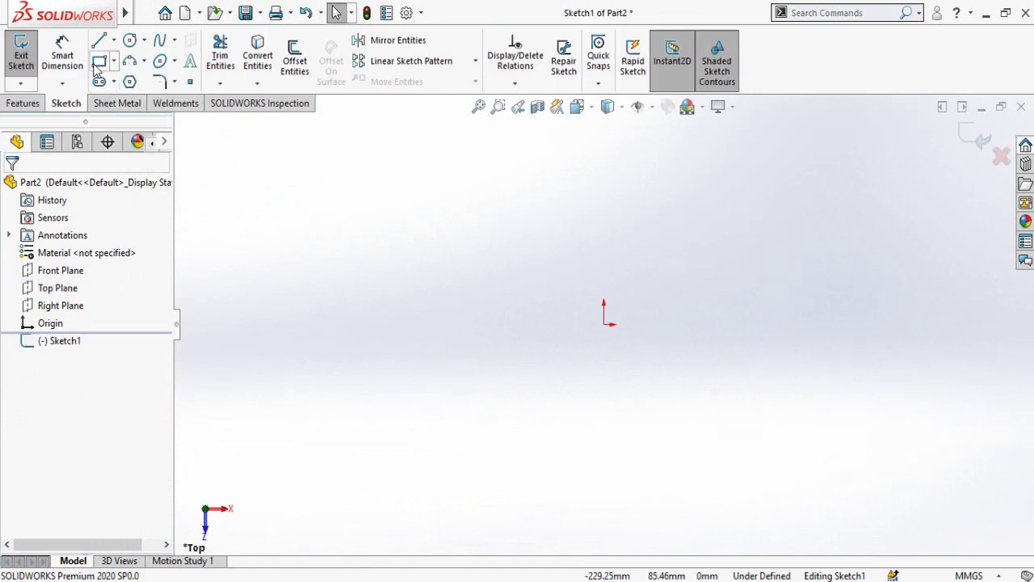
Sketch a corner rectangle about 85 mm tall around the origin and make its left edge's midpoint horizontal with the origin
{"action": "left_click", "coordinate": [99, 63]}
{"action": "left_click_drag", "start_coordinate": [404, 233], "coordinate": [778, 399]}
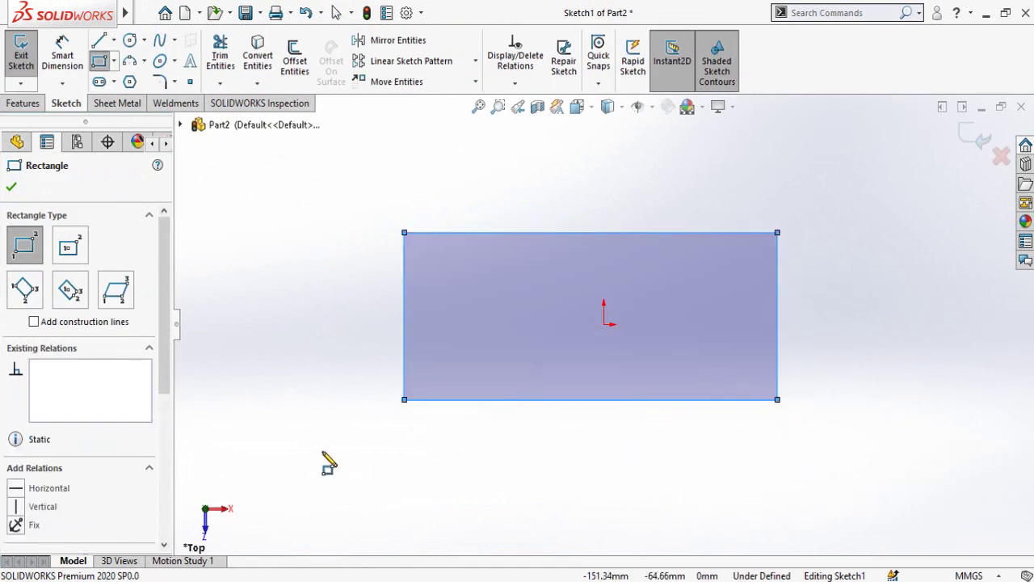
{"action": "key", "text": "Escape"}
{"action": "left_click", "coordinate": [606, 327]}
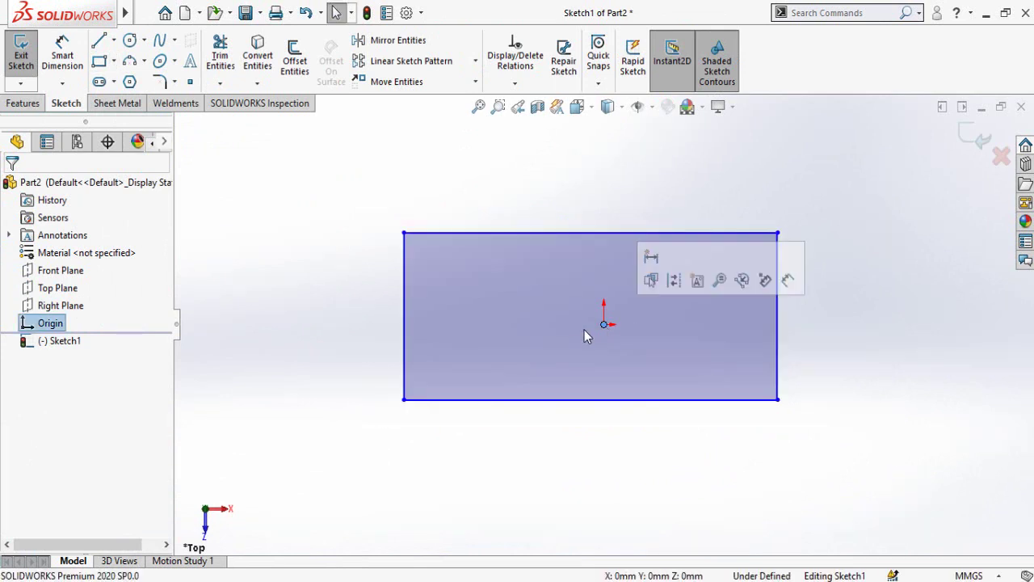
{"action": "left_click", "coordinate": [405, 317], "text": "ctrl"}
{"action": "left_click", "coordinate": [453, 239]}
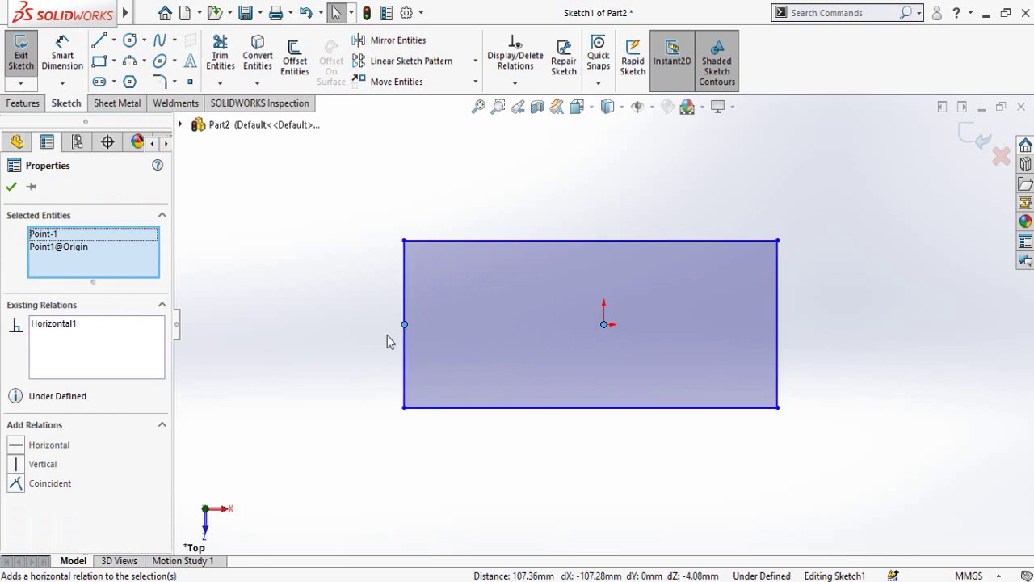
Add a vertical relation between the origin and the midpoint of the rectangle's upper edge
{"action": "key", "text": "Escape"}
{"action": "left_click", "coordinate": [602, 327]}
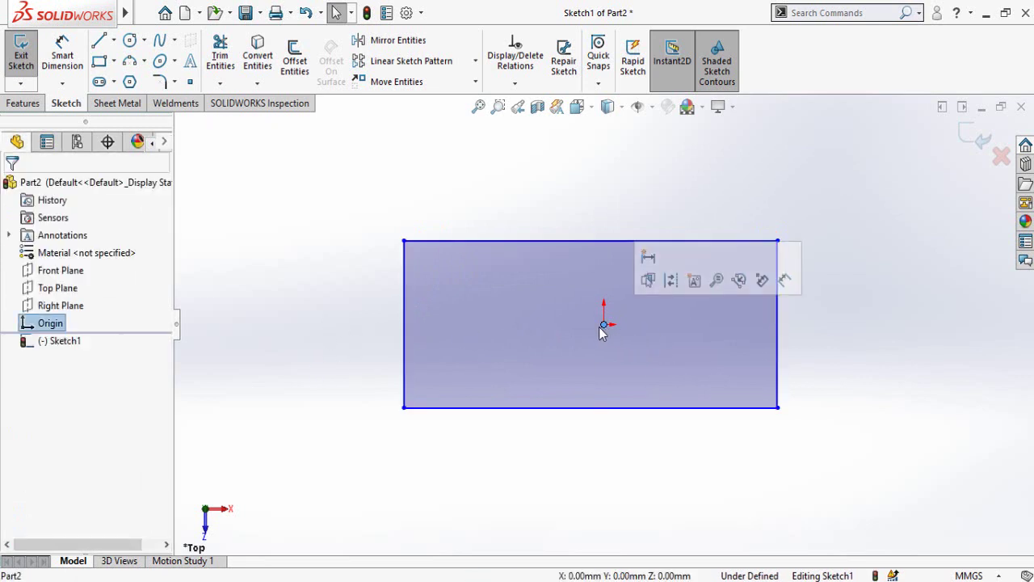
{"action": "left_click", "coordinate": [591, 240], "text": "ctrl"}
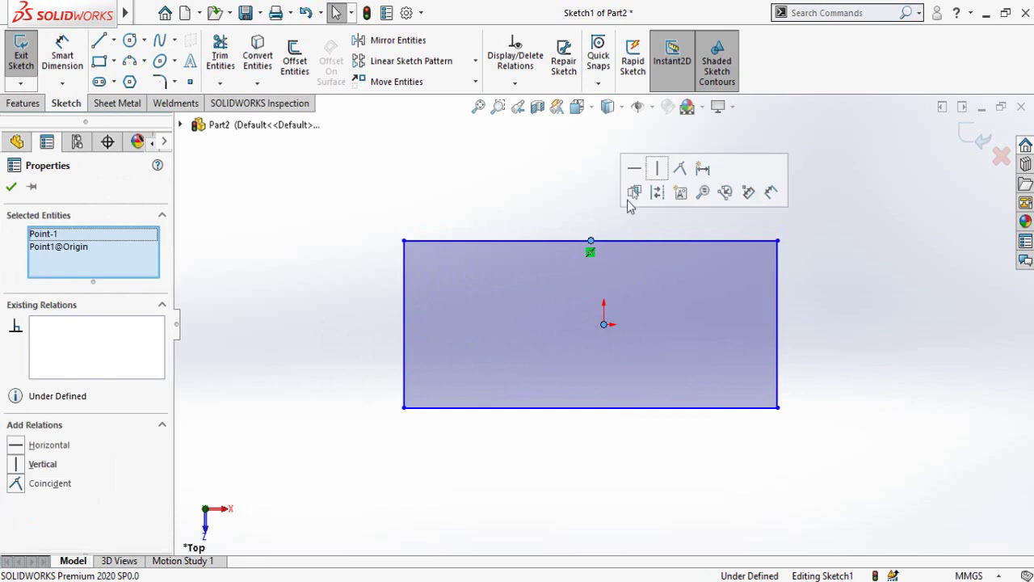
{"action": "left_click", "coordinate": [657, 170]}
{"action": "left_click", "coordinate": [305, 455]}
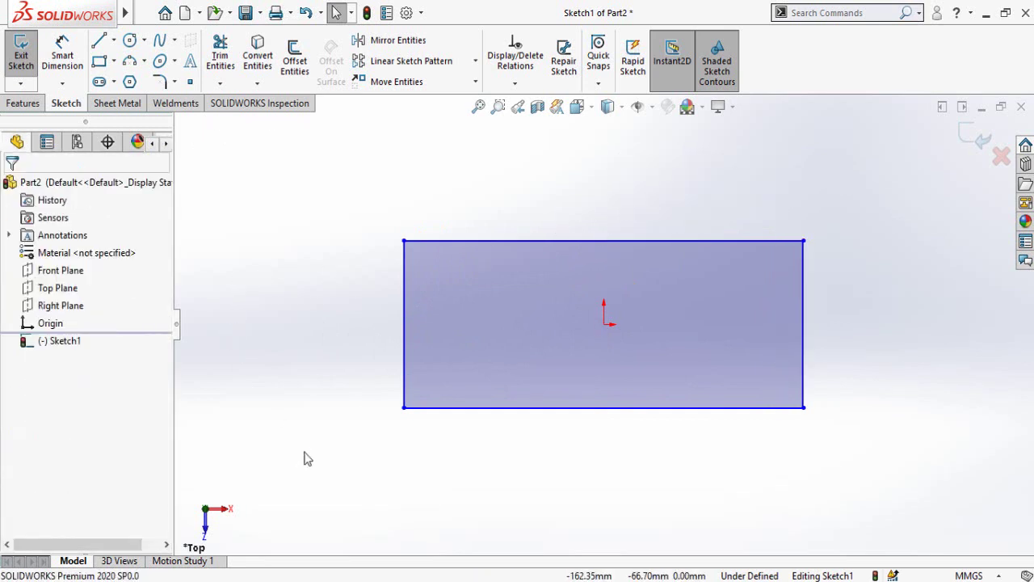
Dimension the rectangle's left edge and set it to 150 mm
{"action": "right_click_drag", "start_coordinate": [305, 455], "coordinate": [299, 350]}
{"action": "left_click", "coordinate": [409, 390]}
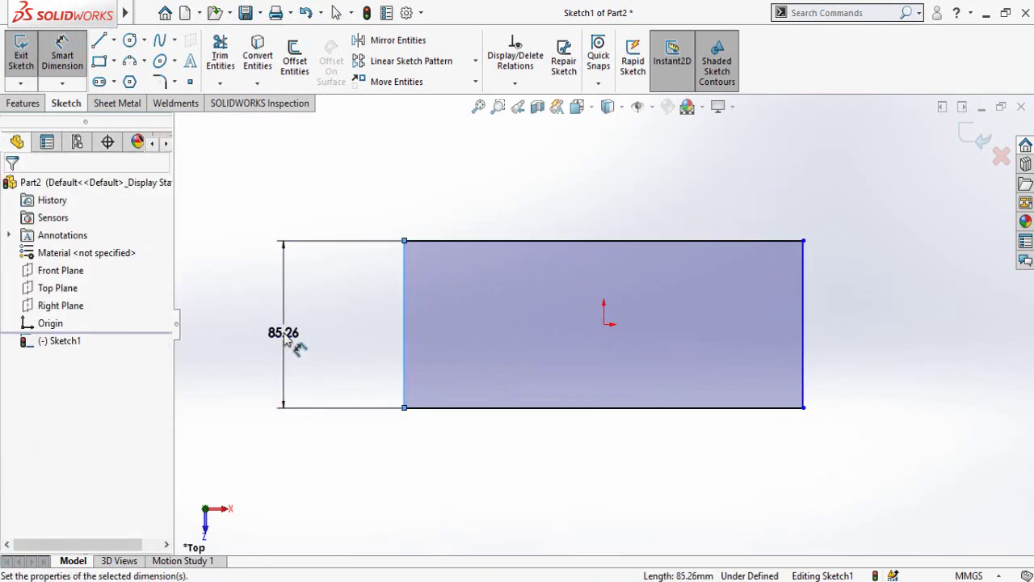
{"action": "left_click", "coordinate": [287, 343]}
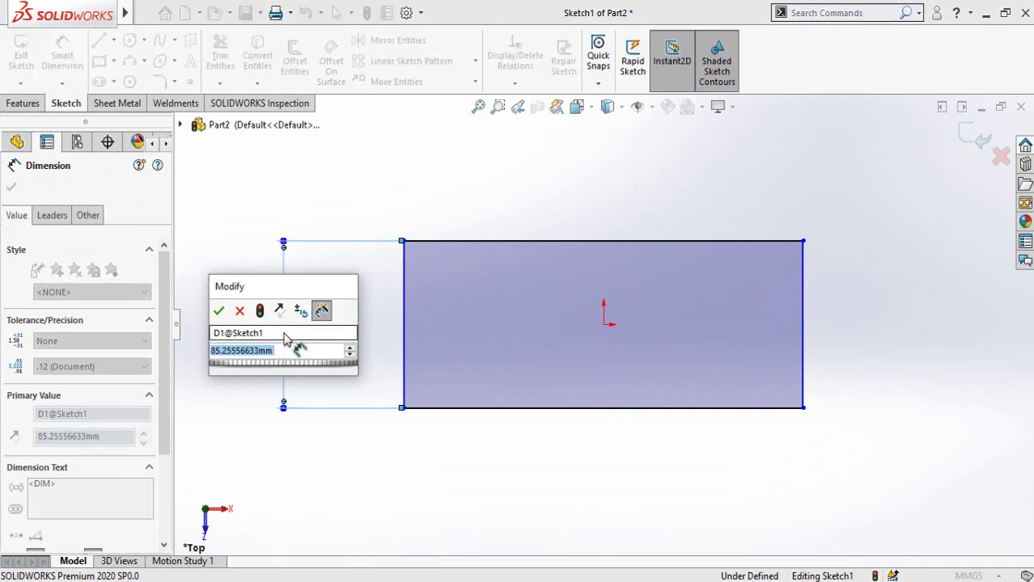
{"action": "type", "text": "150"}
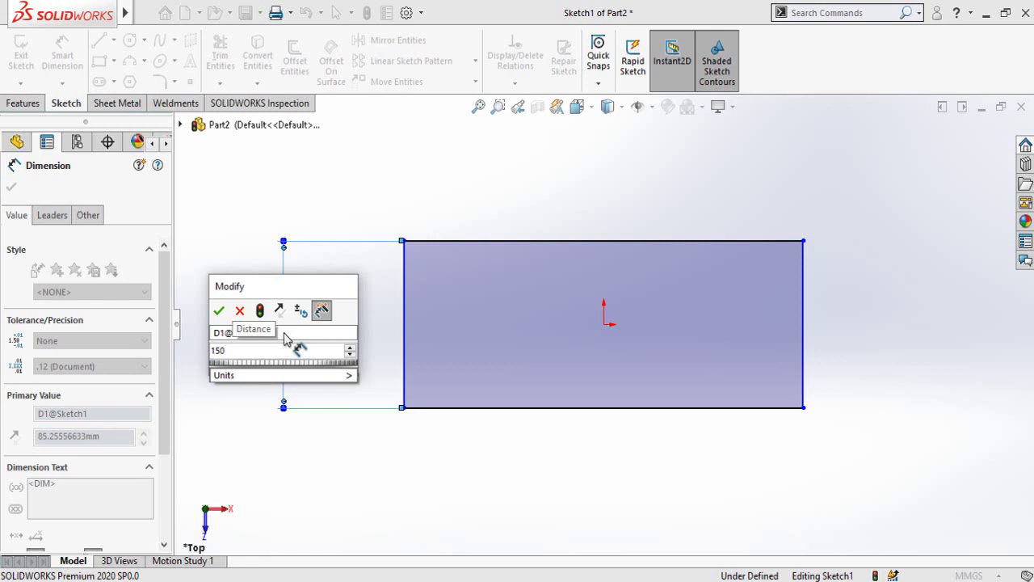
{"action": "key", "text": "Return"}
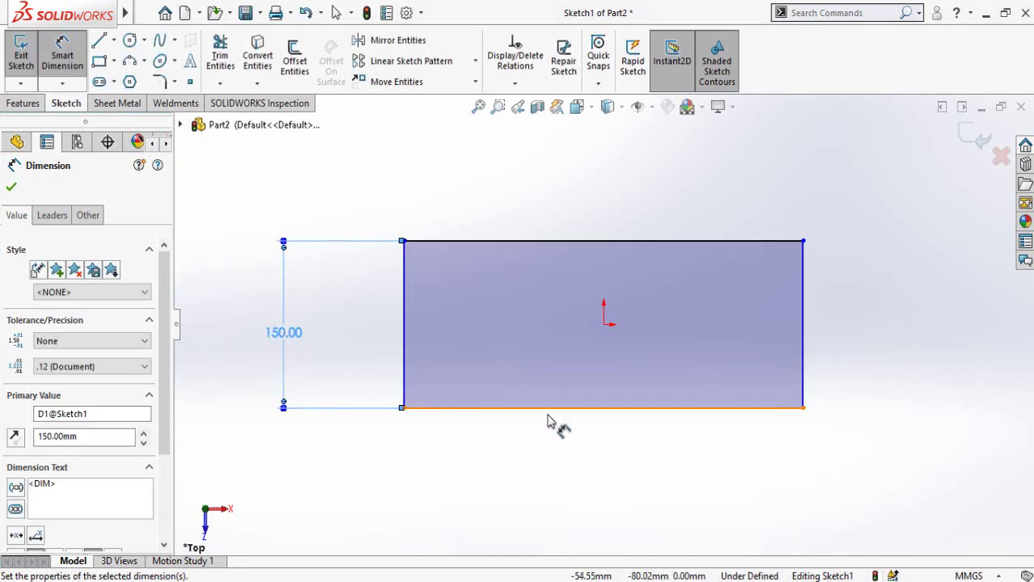
Dimension the rectangle's lower edge and set it to 600 mm
{"action": "left_click", "coordinate": [553, 421]}
{"action": "left_click", "coordinate": [588, 509]}
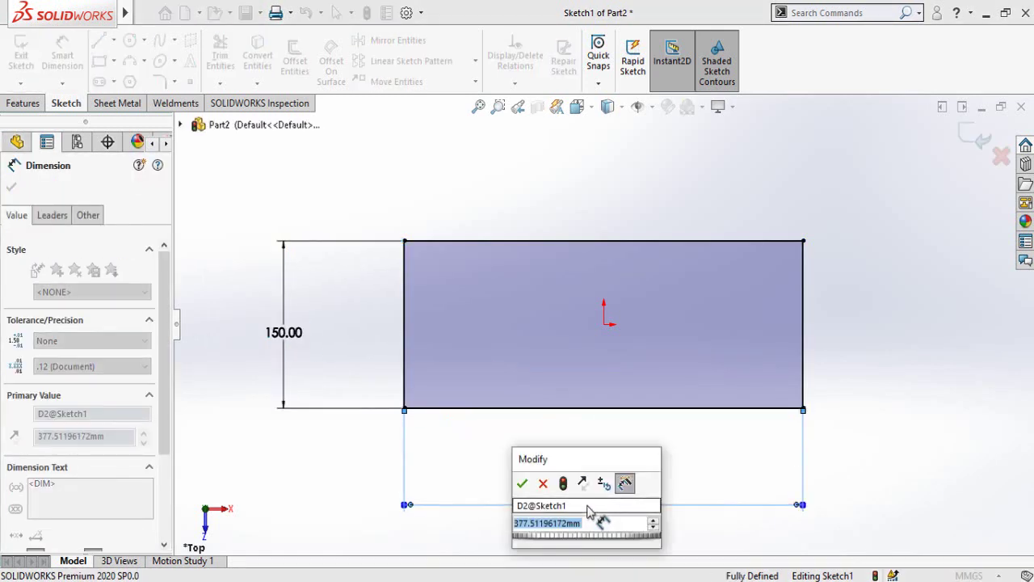
{"action": "type", "text": "600"}
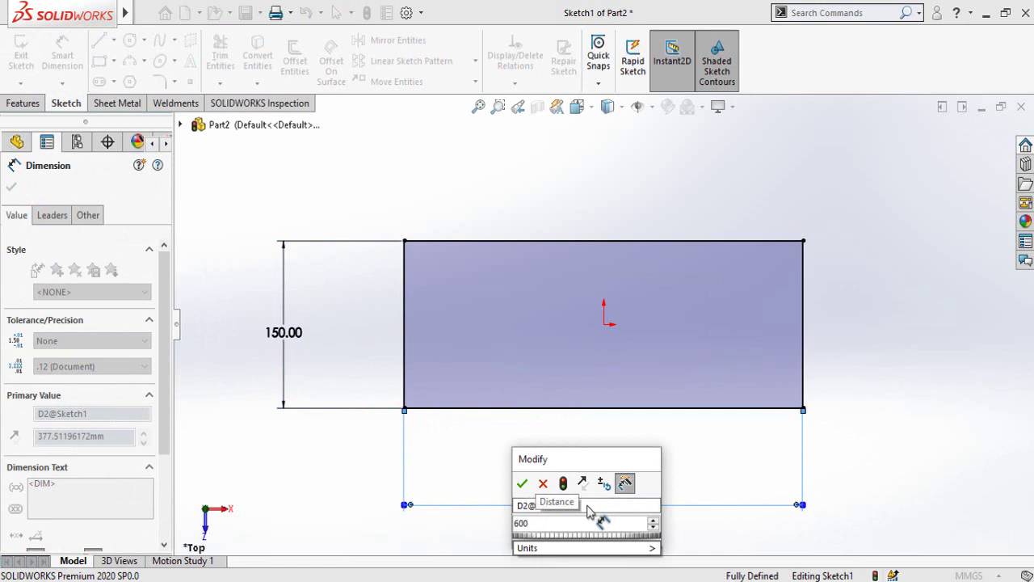
{"action": "key", "text": "Return"}
{"action": "key", "text": "Escape"}
{"action": "key", "text": "f"}
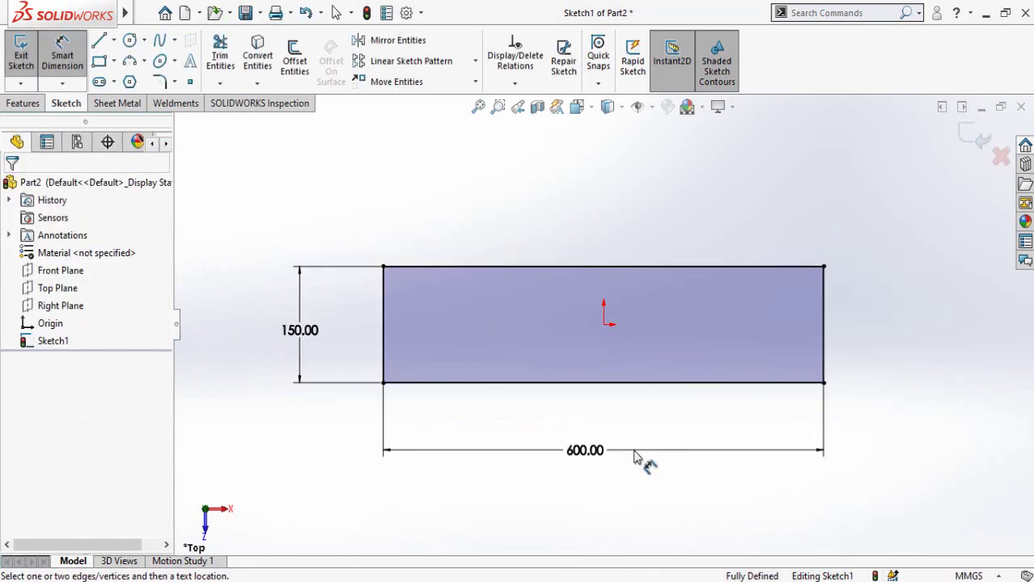
Extrude the rectangle as a boss with the Mid Plane end condition and a depth of 20 mm
{"action": "left_click", "coordinate": [30, 99]}
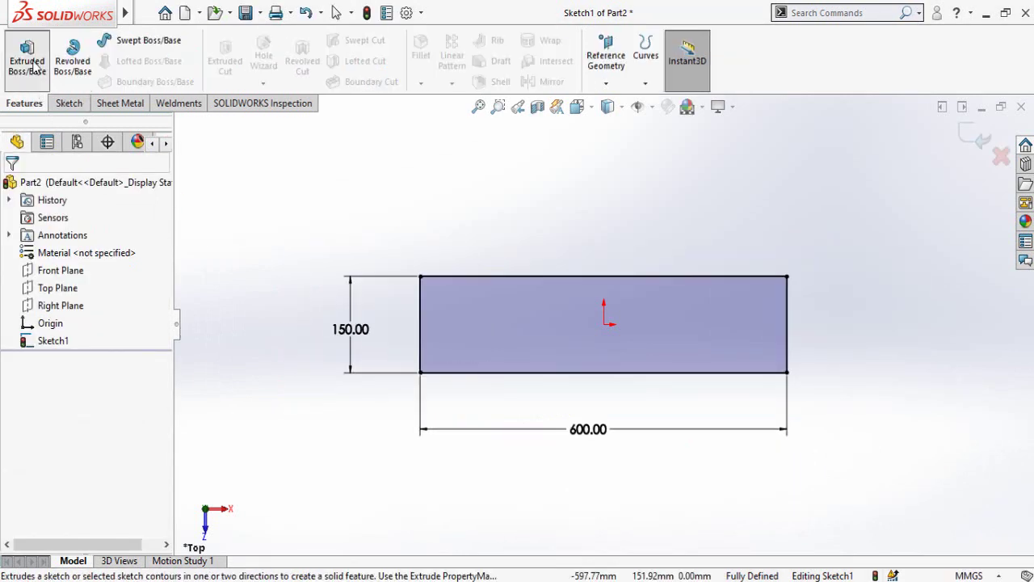
{"action": "left_click", "coordinate": [35, 66]}
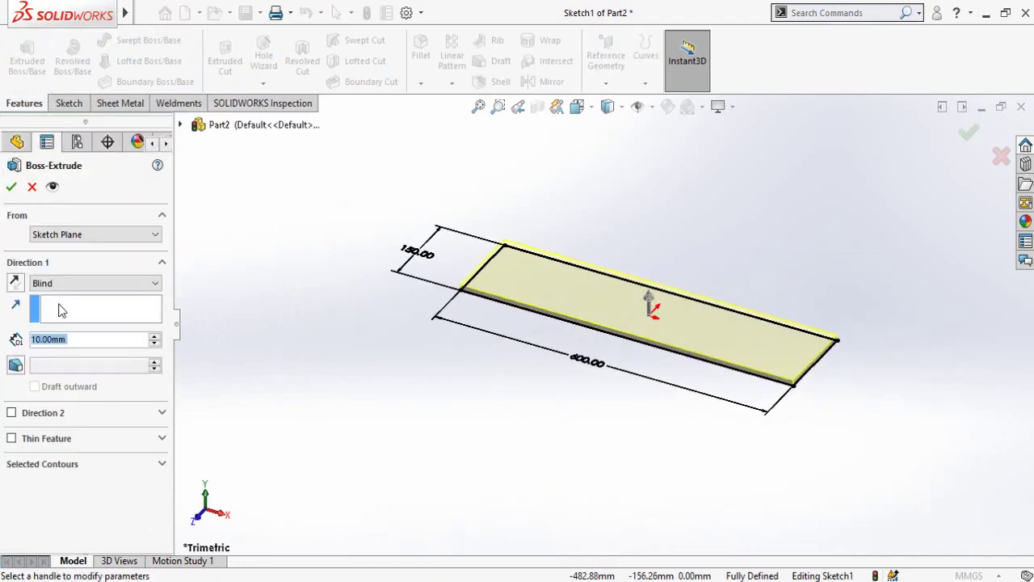
{"action": "left_click", "coordinate": [67, 285]}
{"action": "left_click", "coordinate": [61, 349]}
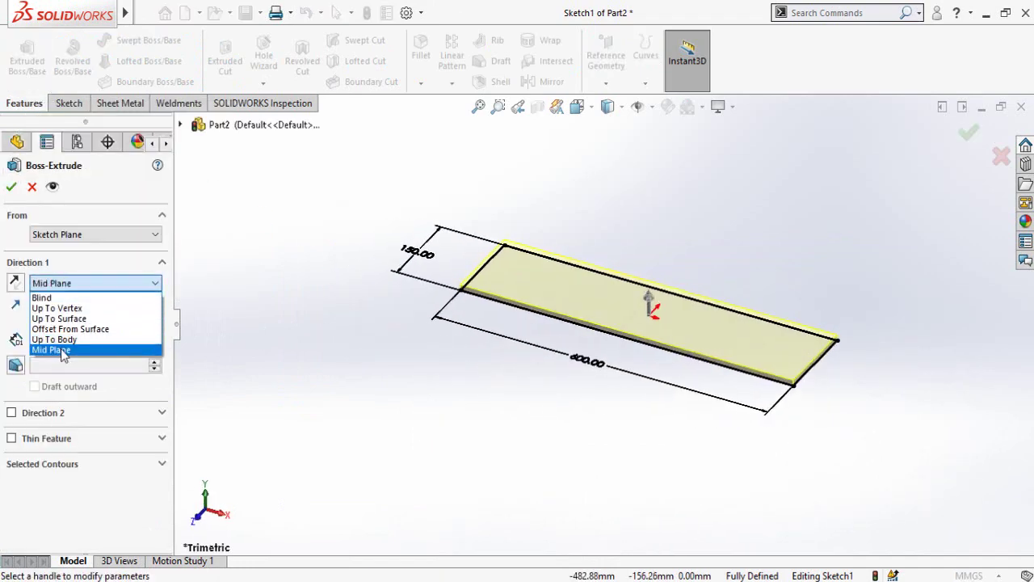
{"action": "left_click", "coordinate": [154, 338]}
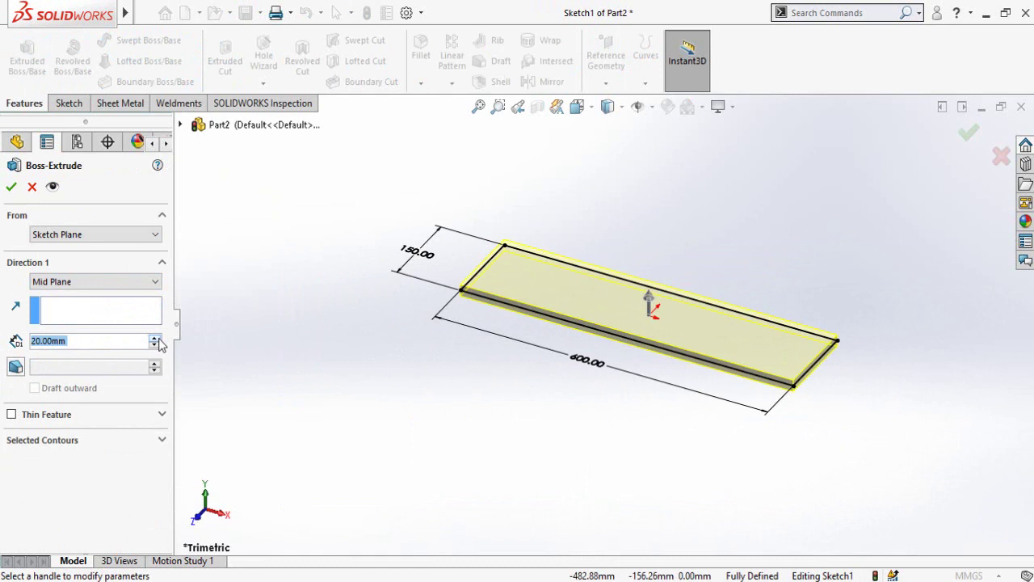
{"action": "left_click", "coordinate": [12, 188]}
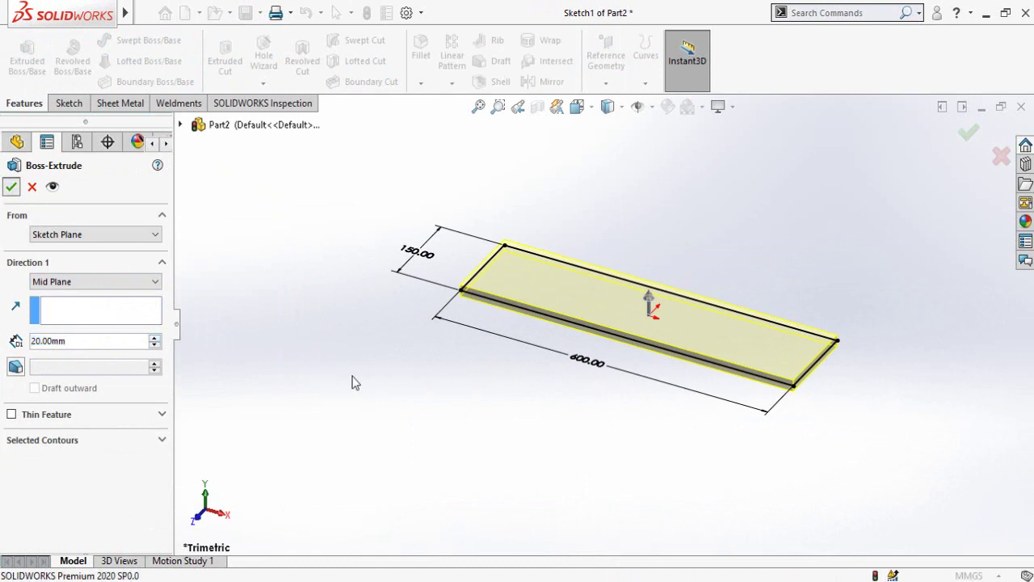
Start a sketch on the board's long front face and draw a rectangle about 82 mm wide outward from its lower left corner
{"action": "scroll", "coordinate": [566, 244], "scroll_direction": "down", "scroll_amount": 3}
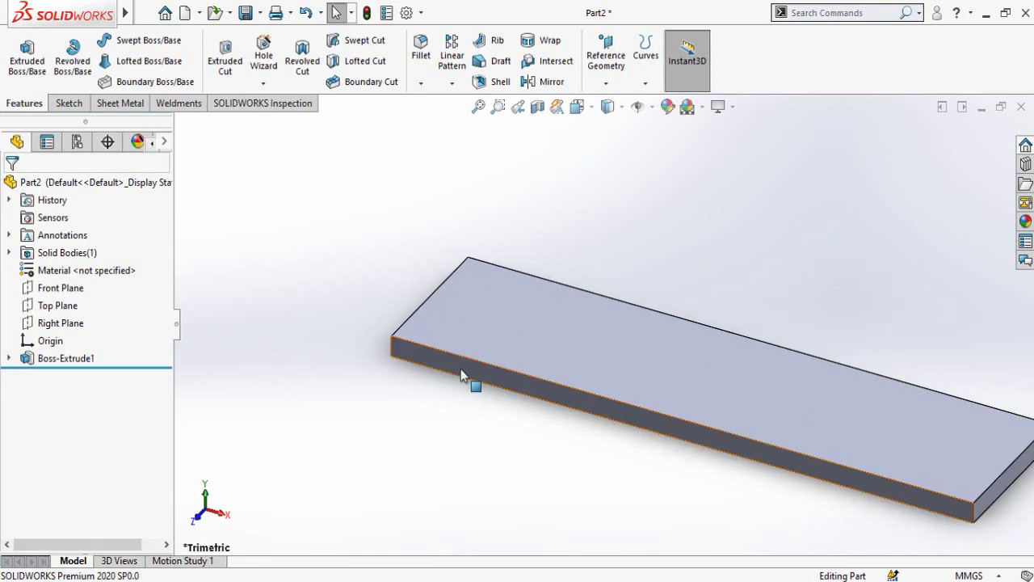
{"action": "left_click", "coordinate": [461, 368]}
{"action": "left_click", "coordinate": [527, 321]}
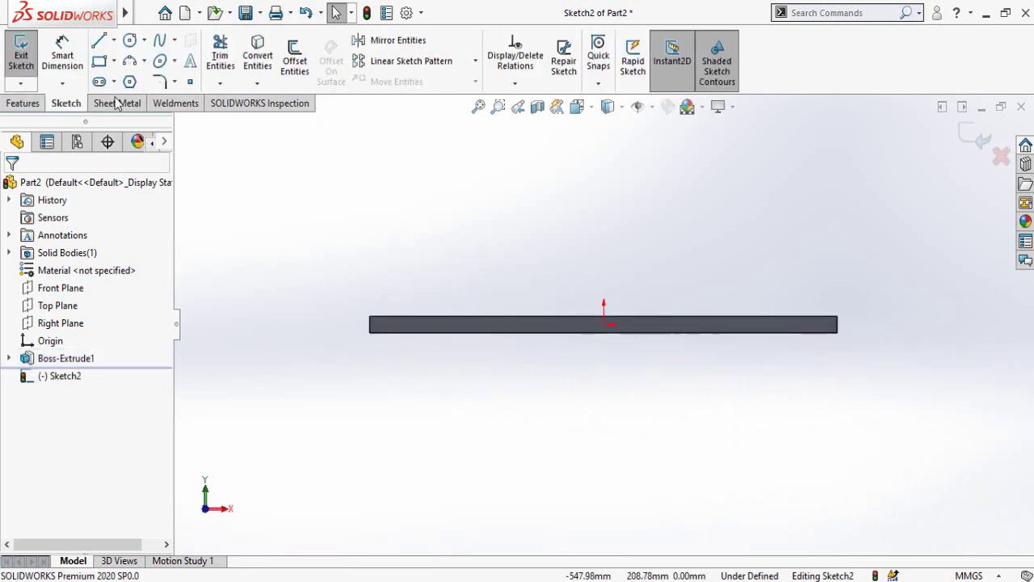
{"action": "left_click", "coordinate": [99, 62]}
{"action": "scroll", "coordinate": [387, 328], "scroll_direction": "down", "scroll_amount": 2}
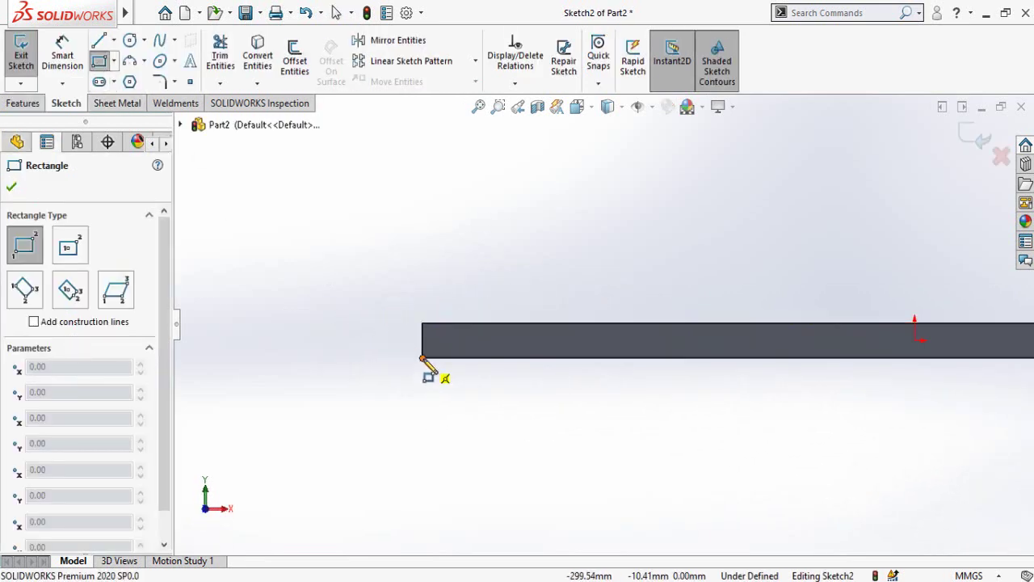
{"action": "left_click", "coordinate": [421, 358]}
{"action": "left_click", "coordinate": [287, 331]}
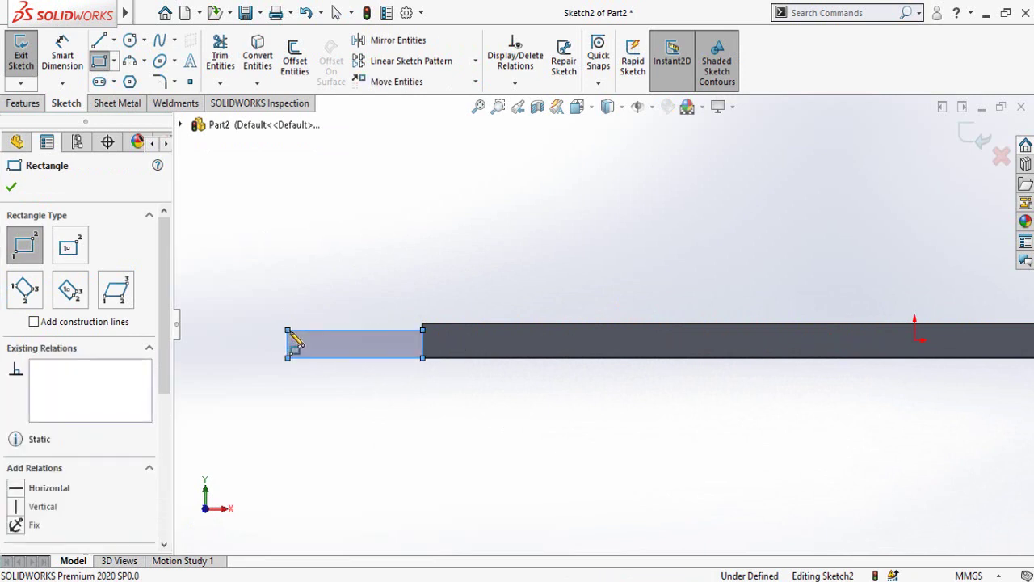
{"action": "key", "text": "Escape"}
Snap the rectangle's upper inner corner to the board's upper corner and dimension the rectangle's width to 25 mm
{"action": "left_click", "coordinate": [422, 329]}
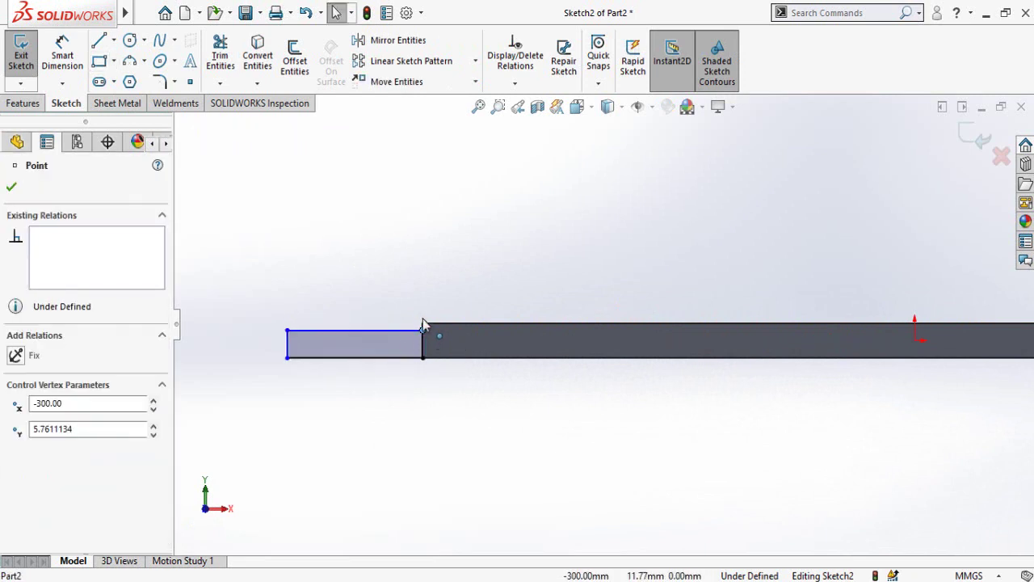
{"action": "left_click_drag", "start_coordinate": [423, 329], "coordinate": [423, 323]}
{"action": "key", "text": "Escape"}
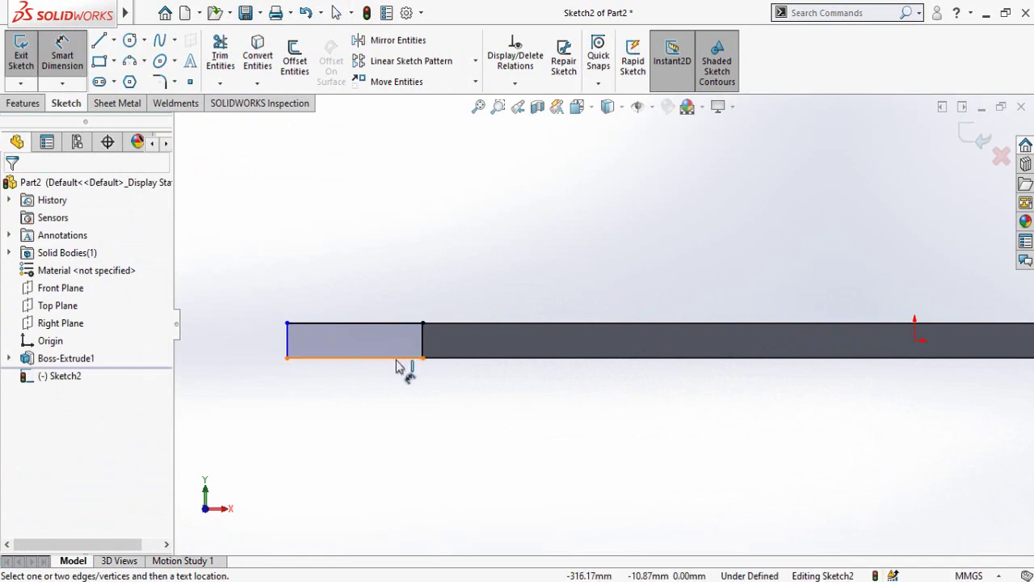
{"action": "left_click", "coordinate": [397, 358]}
{"action": "left_click", "coordinate": [361, 427]}
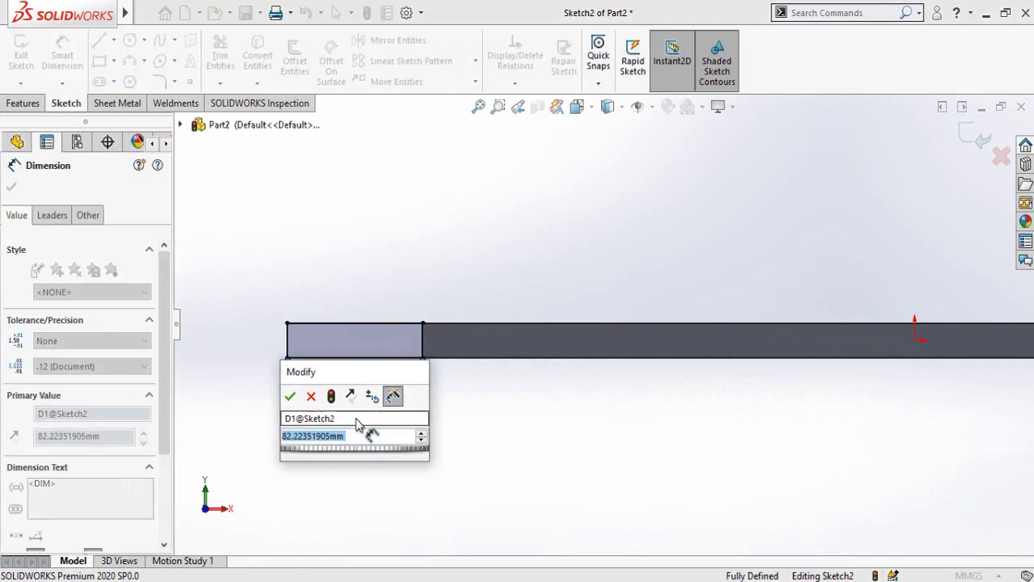
{"action": "type", "text": "25"}
{"action": "key", "text": "Return"}
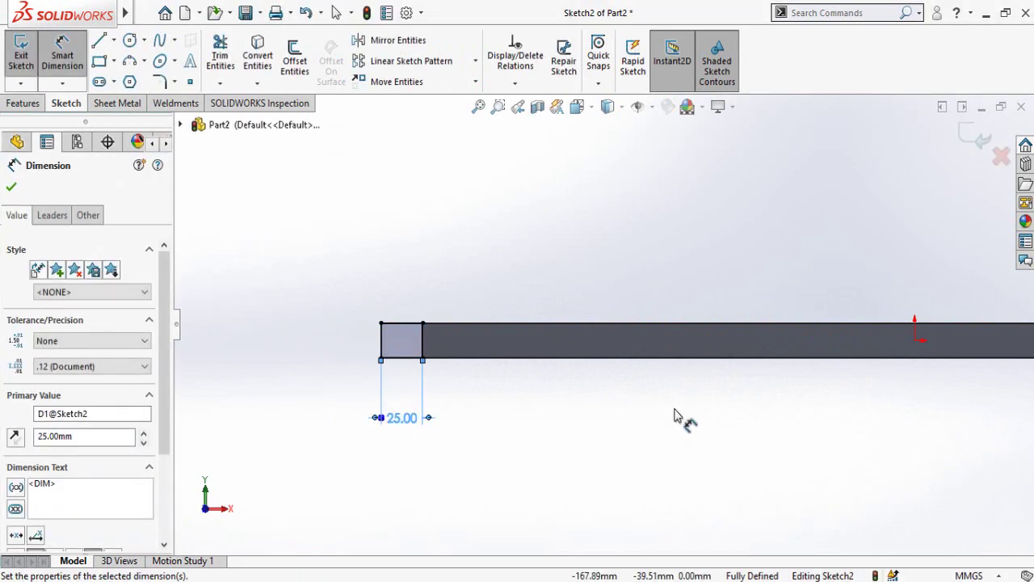
{"action": "left_click", "coordinate": [651, 445]}
Extrude the small rectangle with a Blind depth of 70 mm, reversed to run along the board's short end, with merge result
{"action": "left_click", "coordinate": [24, 103]}
{"action": "left_click", "coordinate": [42, 70]}
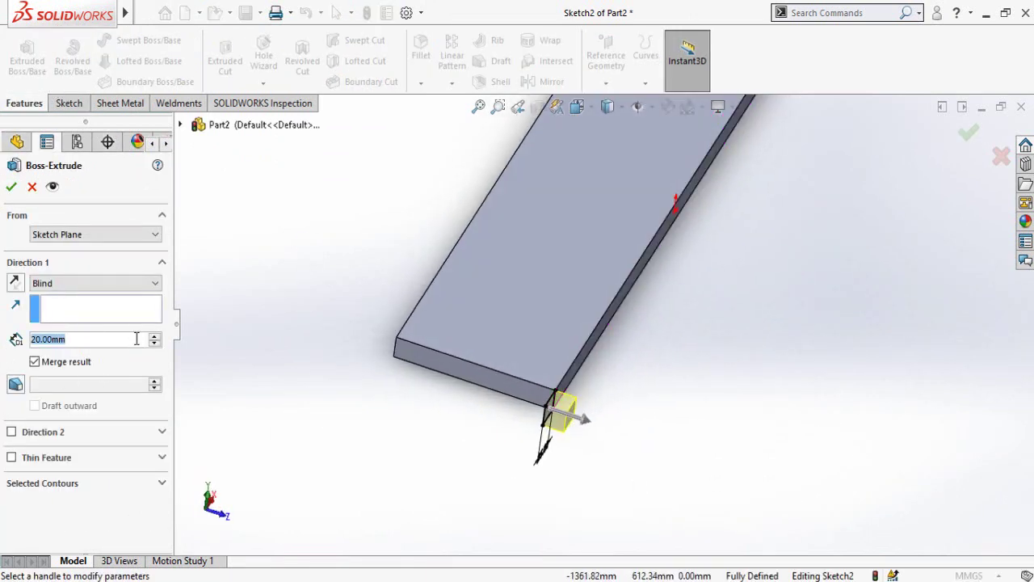
{"action": "type", "text": "70"}
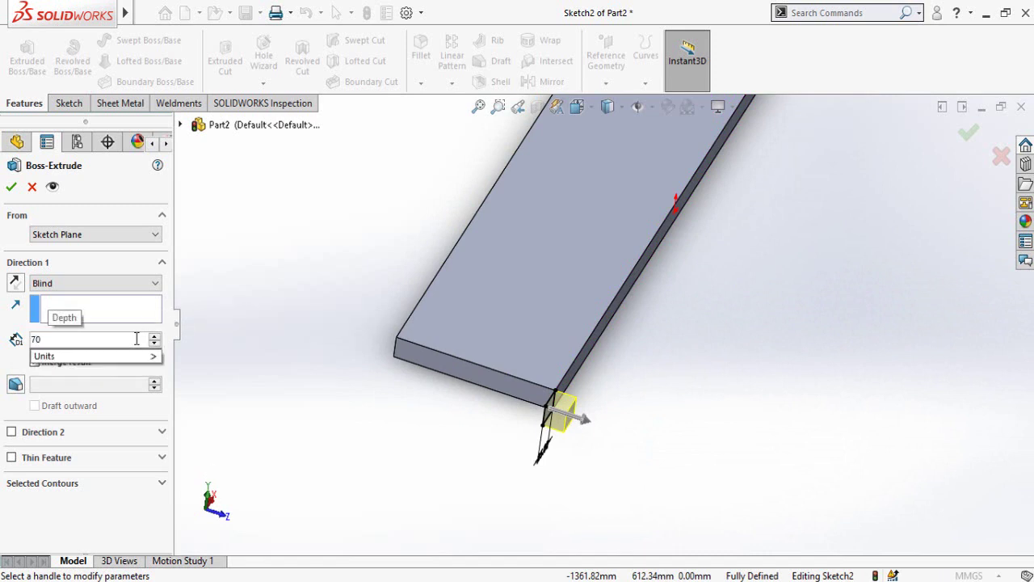
{"action": "key", "text": "Return"}
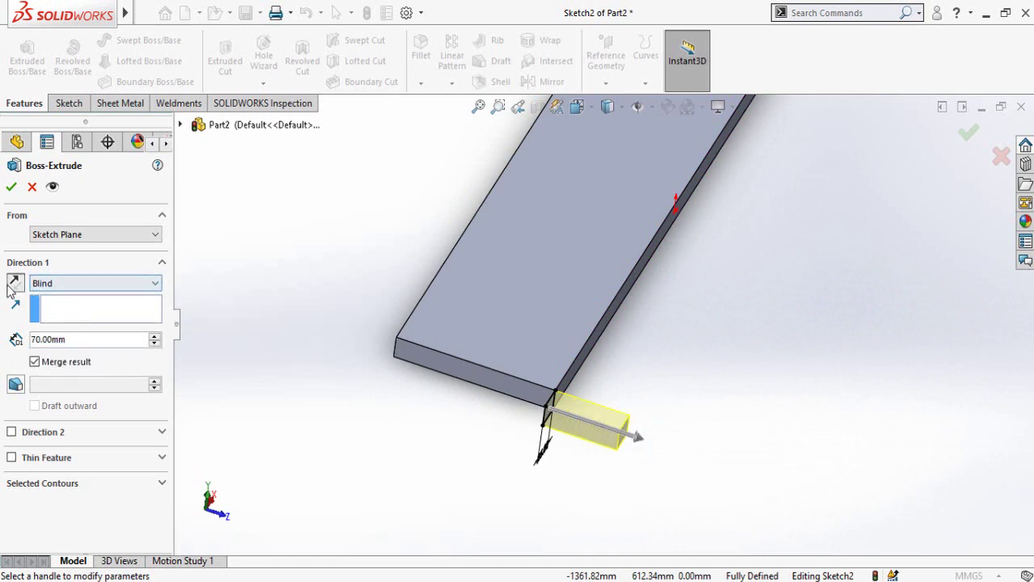
{"action": "left_click", "coordinate": [14, 285]}
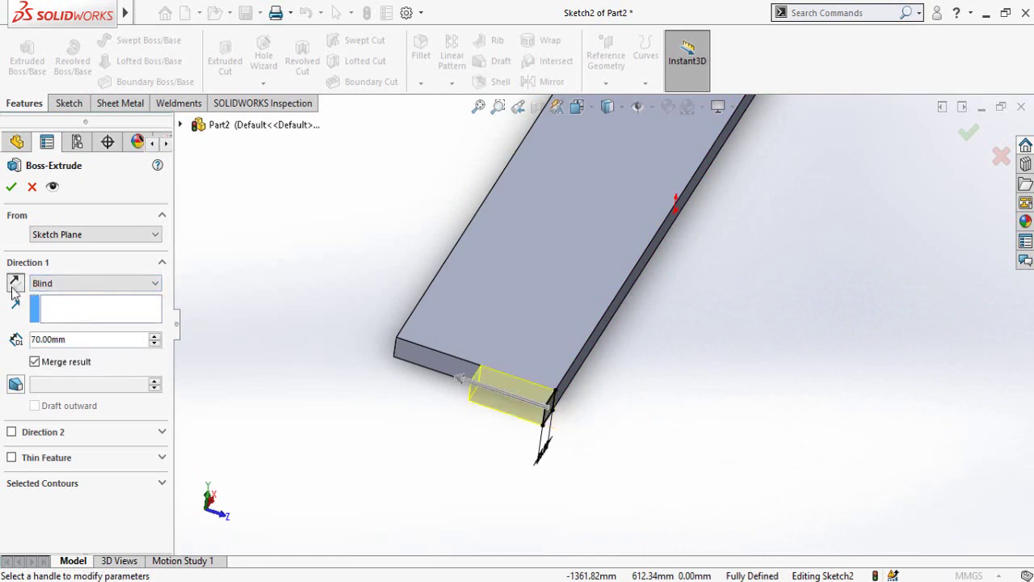
{"action": "left_click", "coordinate": [10, 189]}
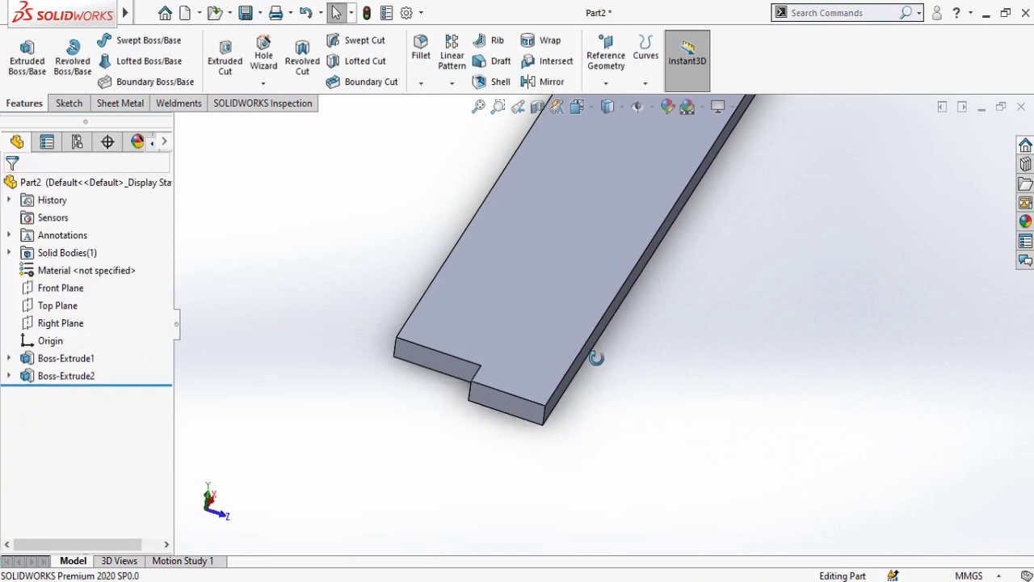
Start a sketch on the end tab's inner end face and draw a circle about 11 mm in diameter near its outer edge
{"action": "middle_click_drag", "start_coordinate": [596, 358], "coordinate": [578, 428]}
{"action": "left_click", "coordinate": [619, 369]}
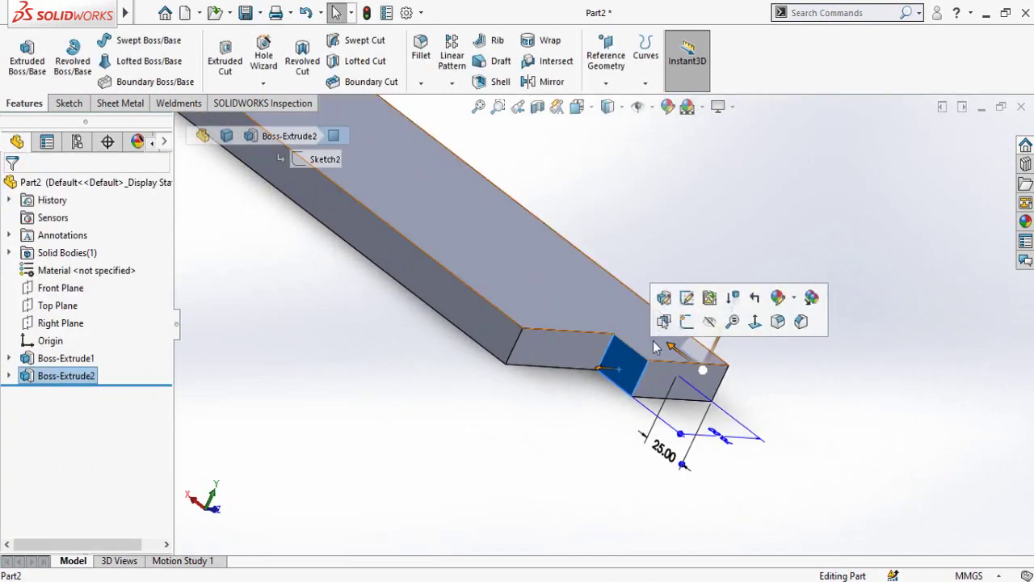
{"action": "left_click", "coordinate": [683, 324]}
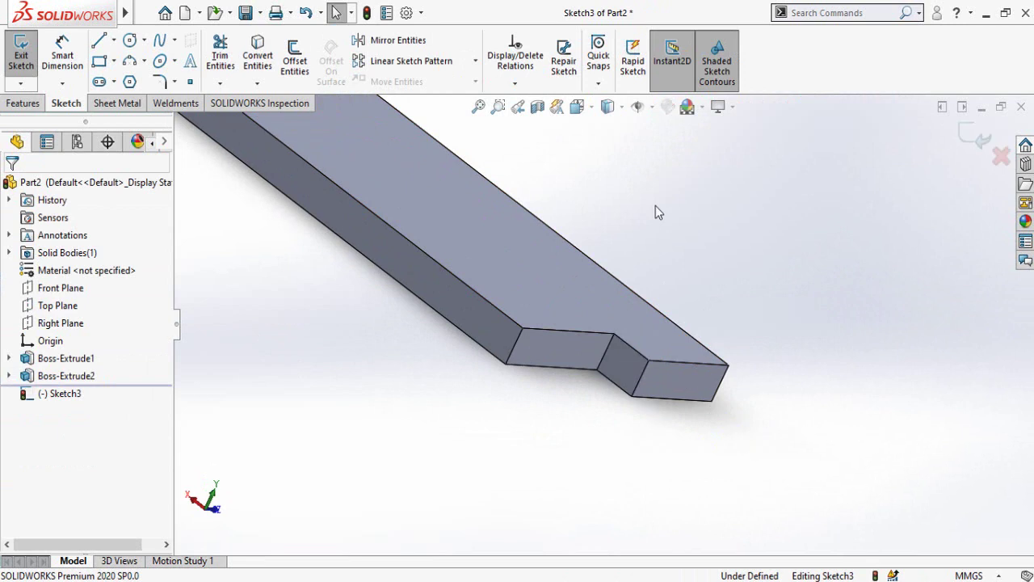
{"action": "key", "text": "ctrl+8"}
{"action": "scroll", "coordinate": [905, 326], "scroll_direction": "down", "scroll_amount": 4}
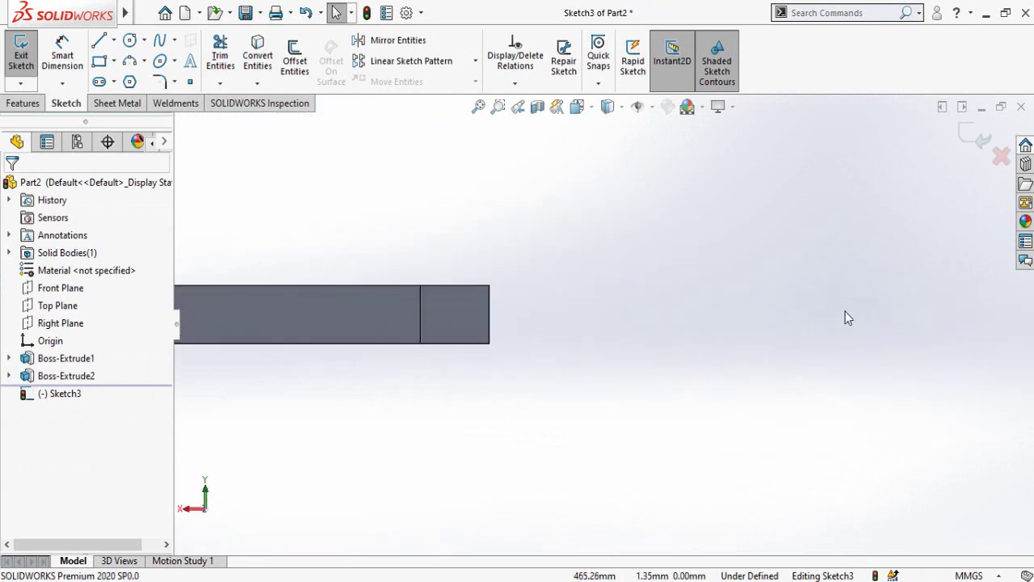
{"action": "left_click", "coordinate": [129, 41]}
{"action": "scroll", "coordinate": [480, 307], "scroll_direction": "down", "scroll_amount": 1}
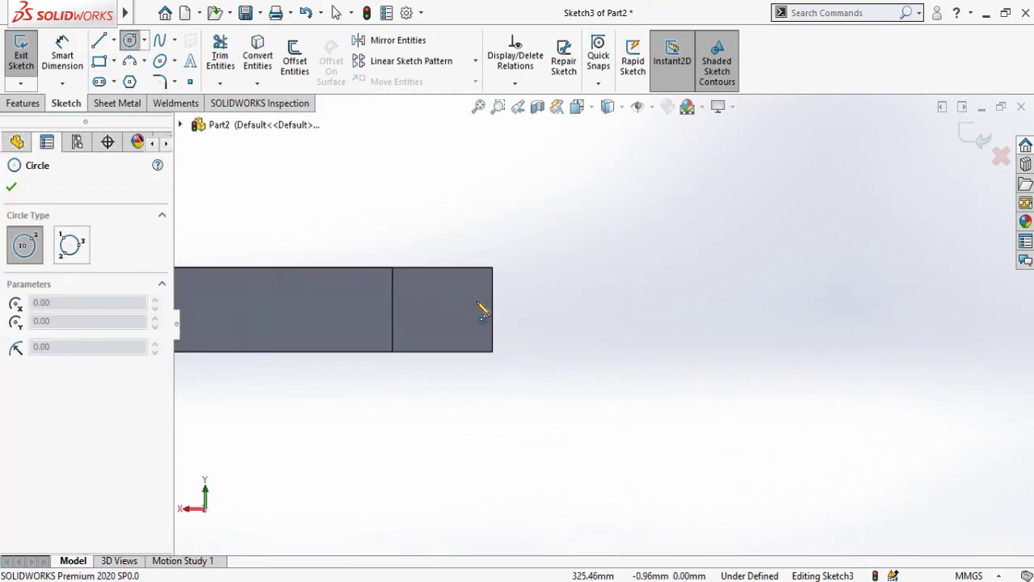
{"action": "left_click", "coordinate": [465, 311]}
{"action": "left_click", "coordinate": [476, 331]}
Dimension the circle's diameter to 10 mm
{"action": "right_click_drag", "start_coordinate": [506, 357], "coordinate": [536, 280]}
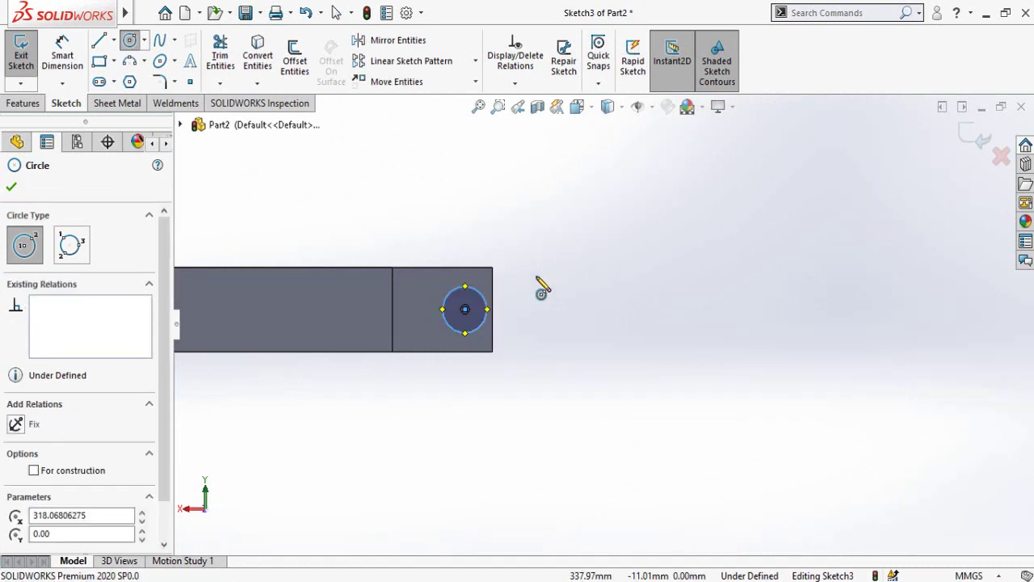
{"action": "left_click", "coordinate": [474, 333]}
{"action": "left_click", "coordinate": [529, 437]}
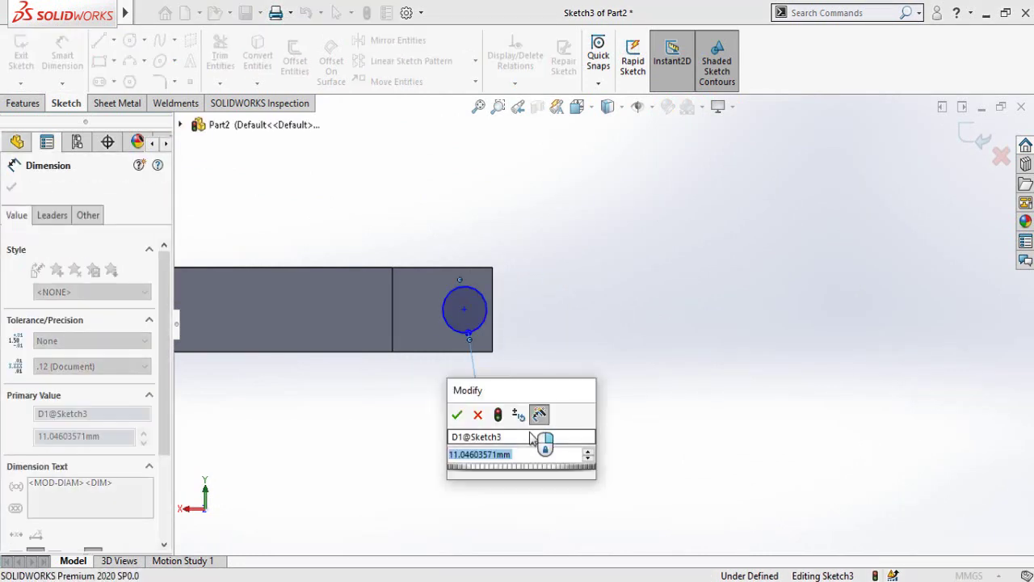
{"action": "type", "text": "10"}
{"action": "key", "text": "Return"}
{"action": "key", "text": "Escape"}
Add a Horizontal relation between the circle's centre and the midpoint of the tab's outer vertical edge
{"action": "scroll", "coordinate": [506, 300], "scroll_direction": "down", "scroll_amount": 2}
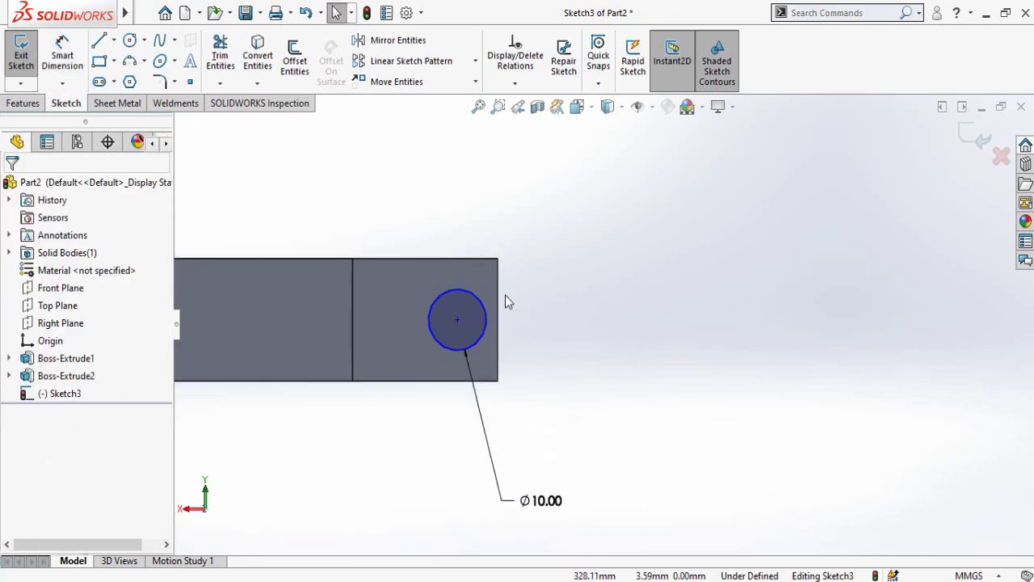
{"action": "left_click", "coordinate": [449, 337]}
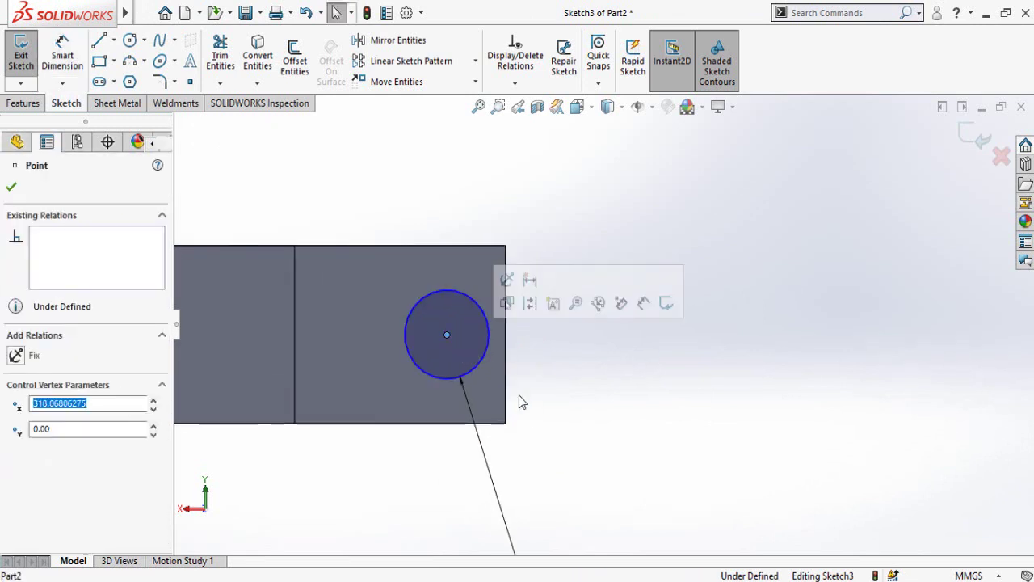
{"action": "left_click", "coordinate": [506, 334], "text": "ctrl"}
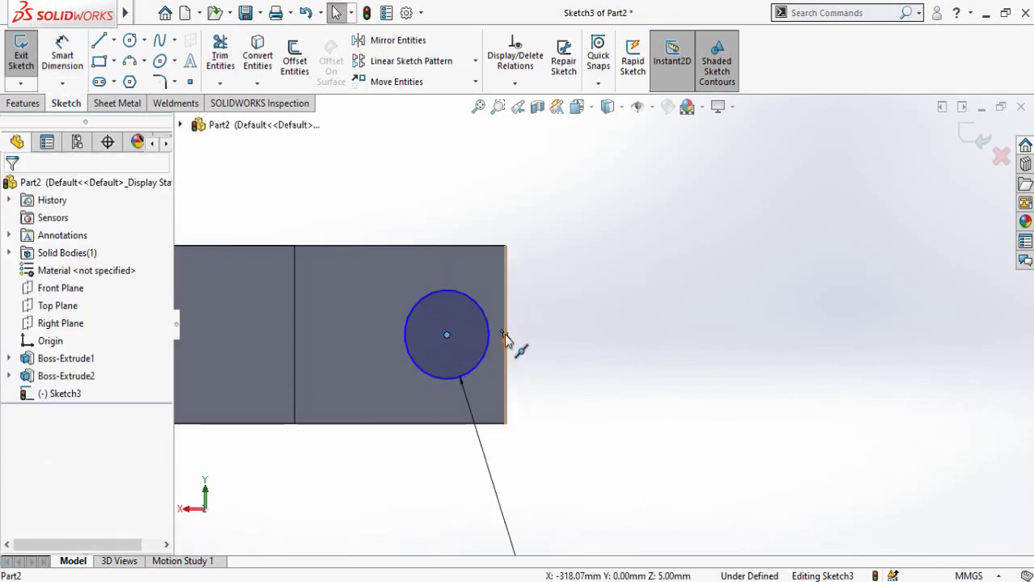
{"action": "left_click", "coordinate": [550, 264]}
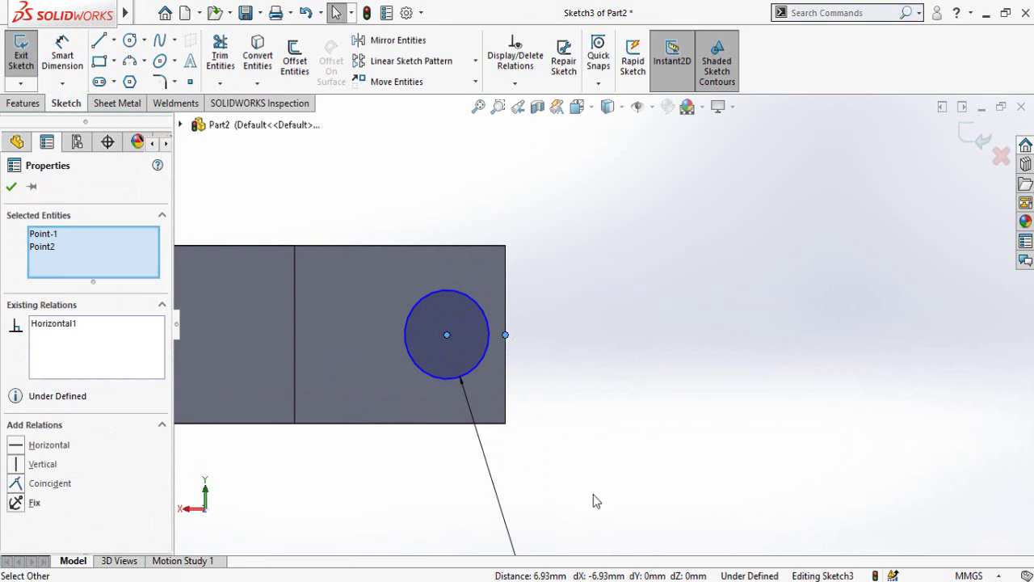
{"action": "left_click", "coordinate": [596, 499]}
Dimension the distance from the circle's centre to the tab's outer vertical edge as 7 mm
{"action": "right_click_drag", "start_coordinate": [591, 488], "coordinate": [589, 428]}
{"action": "left_click", "coordinate": [483, 378]}
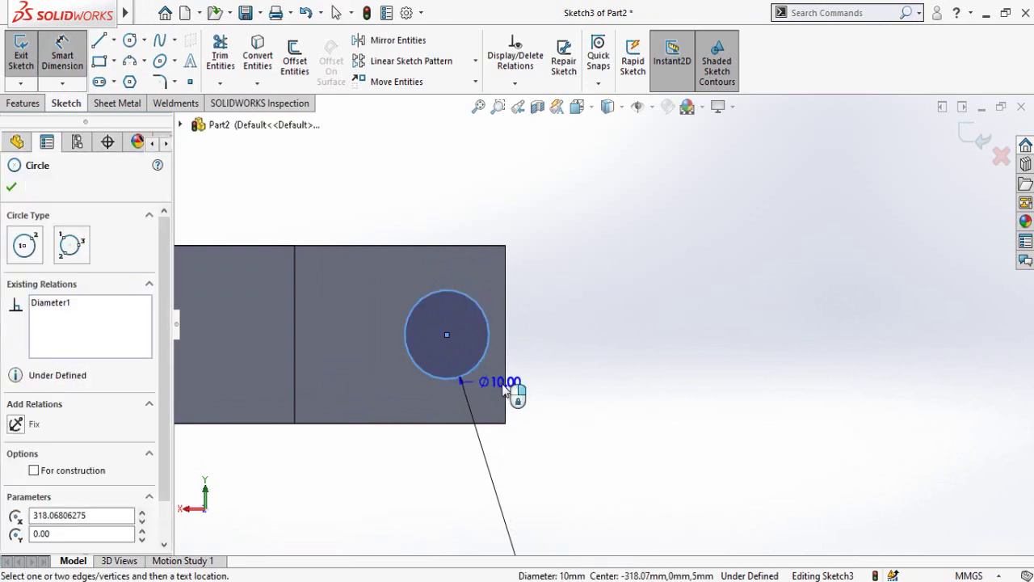
{"action": "left_click", "coordinate": [506, 389]}
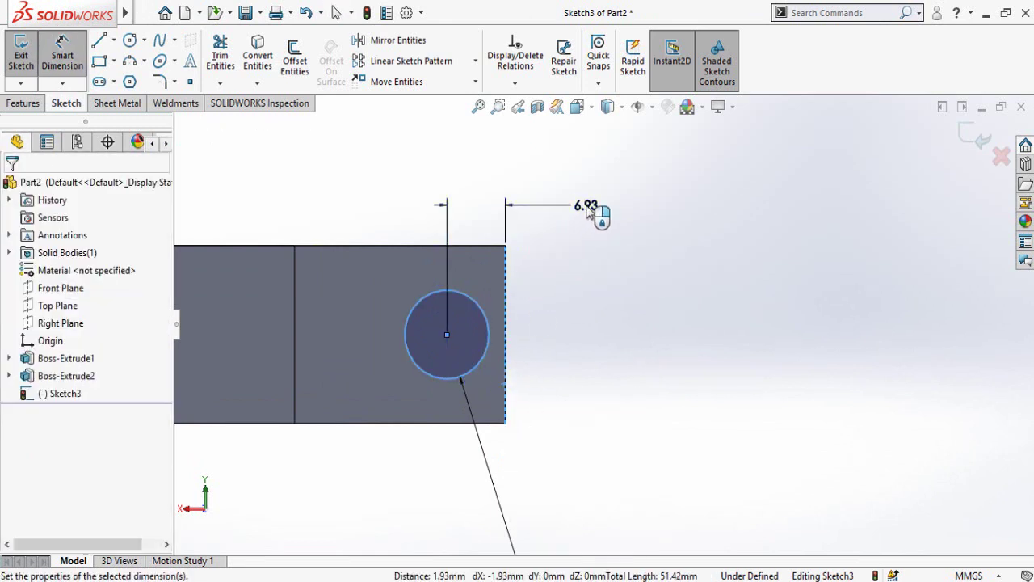
{"action": "left_click", "coordinate": [588, 208]}
{"action": "type", "text": "7"}
{"action": "key", "text": "Return"}
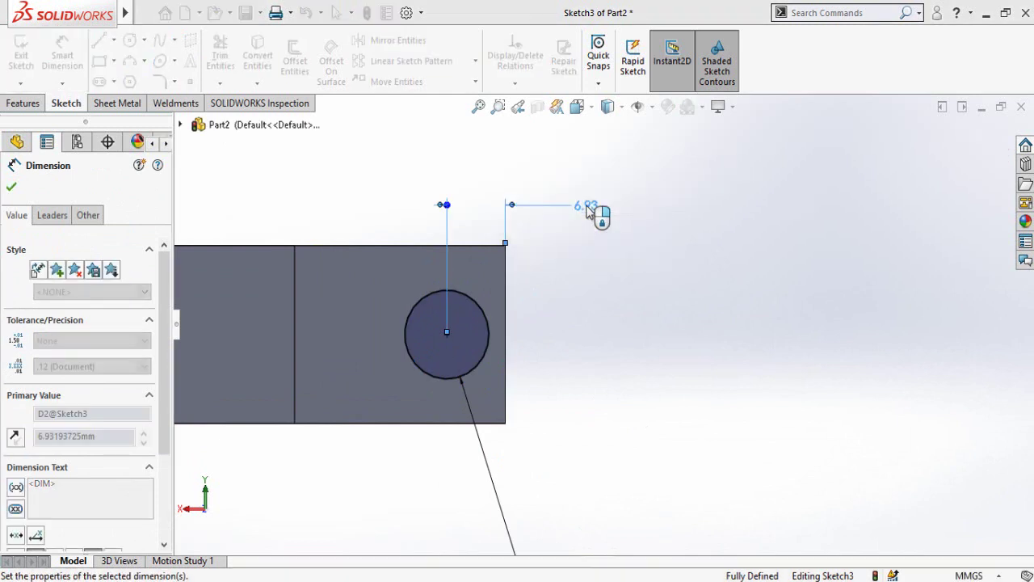
{"action": "left_click", "coordinate": [612, 416]}
{"action": "scroll", "coordinate": [612, 409], "scroll_direction": "up", "scroll_amount": 7}
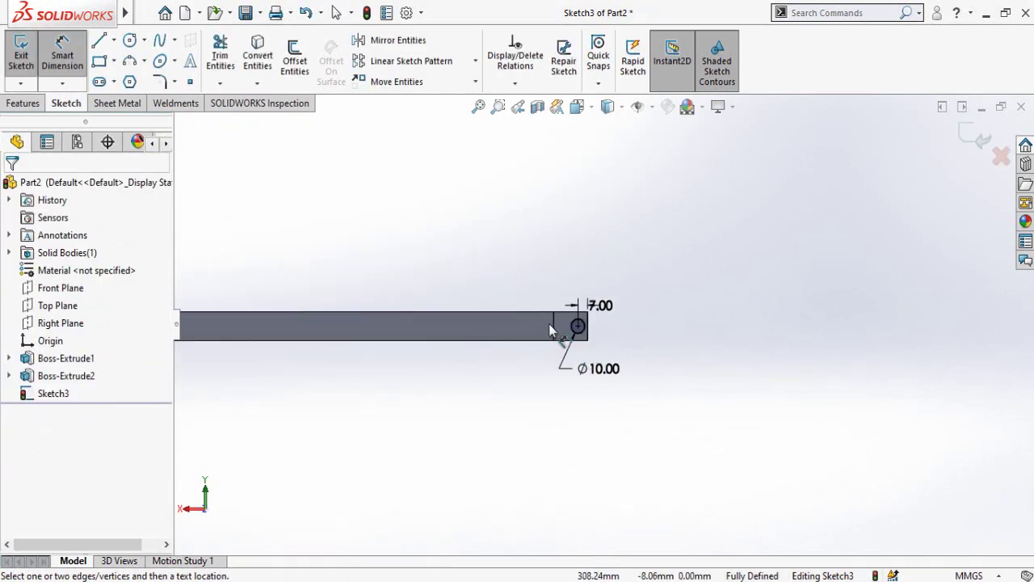
Extrude the 10 mm circle as a boss Up To Surface, ending at the board's long side face, with merge result
{"action": "mouse_move", "coordinate": [550, 329]}
{"action": "middle_mouse_down"}
{"action": "mouse_move", "coordinate": [524, 382]}
{"action": "mouse_move", "coordinate": [534, 409]}
{"action": "middle_mouse_up"}
{"action": "left_click", "coordinate": [14, 72]}
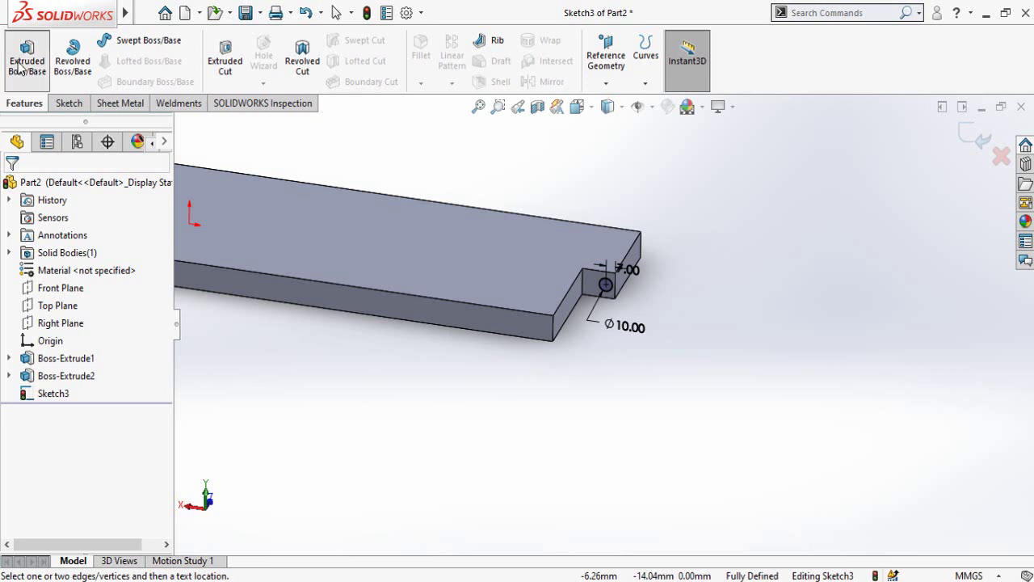
{"action": "left_click", "coordinate": [507, 323]}
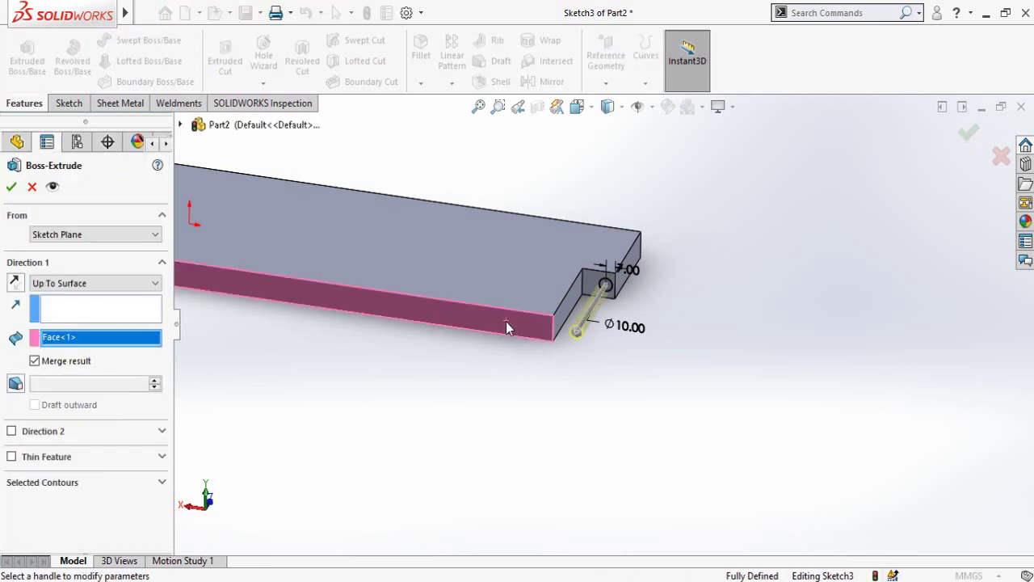
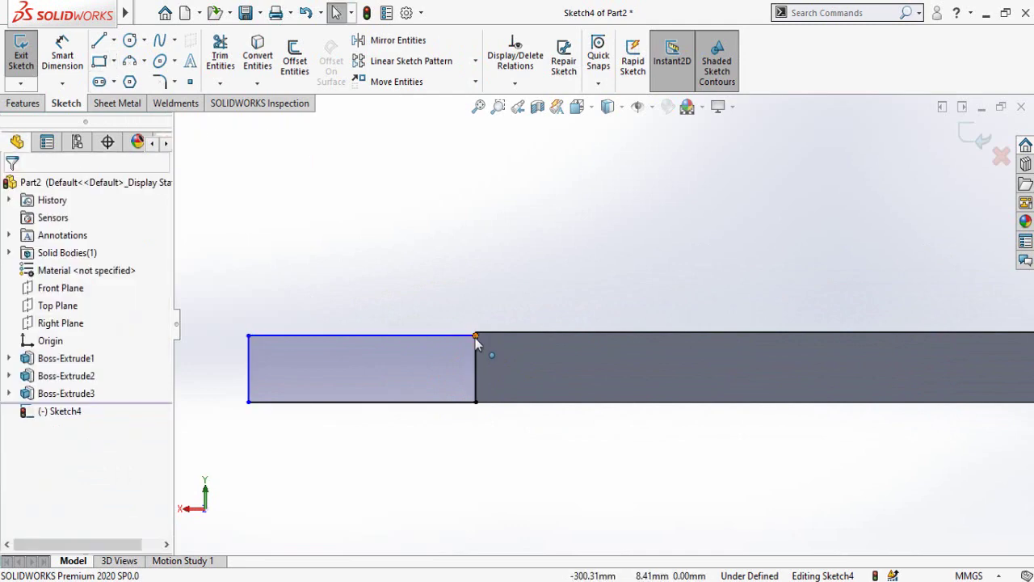
Snap the second tab rectangle's upper inner corner to the board's corner and set the rectangle's width to 25 mm
{"action": "left_click", "coordinate": [476, 336]}
{"action": "left_click", "coordinate": [472, 485]}
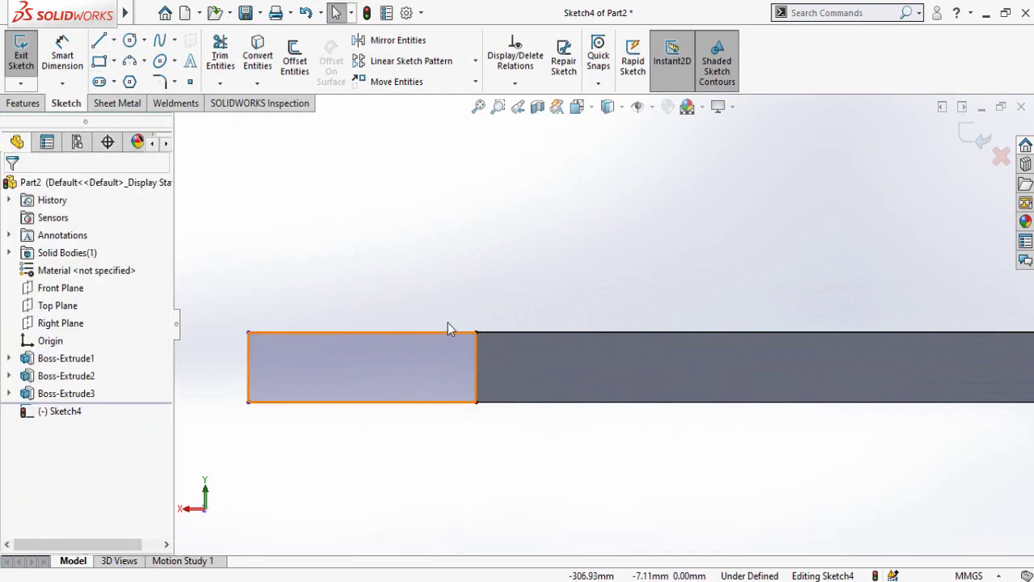
{"action": "left_click", "coordinate": [444, 408]}
{"action": "left_click", "coordinate": [417, 472]}
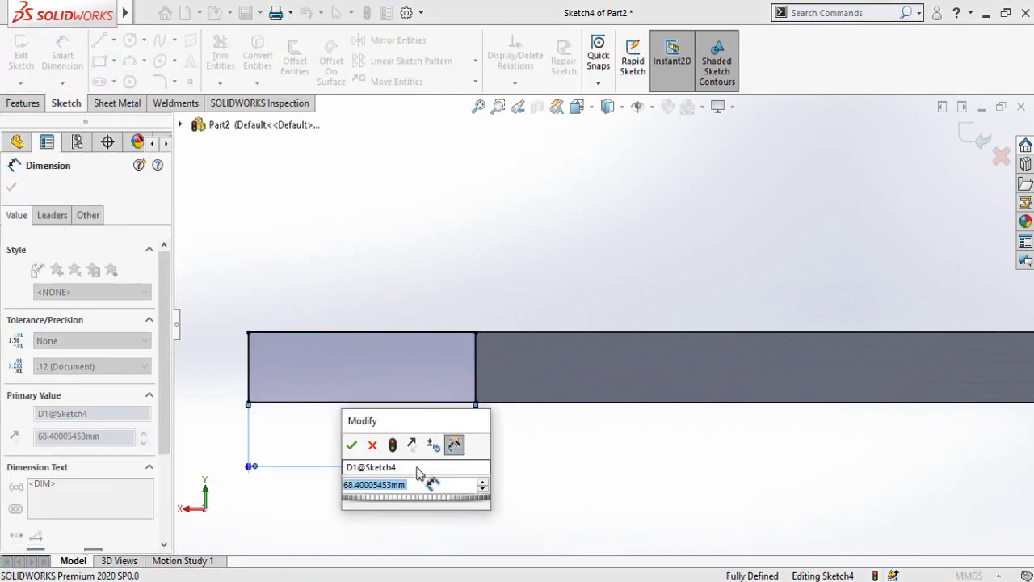
{"action": "type", "text": "25"}
{"action": "key", "text": "Return"}
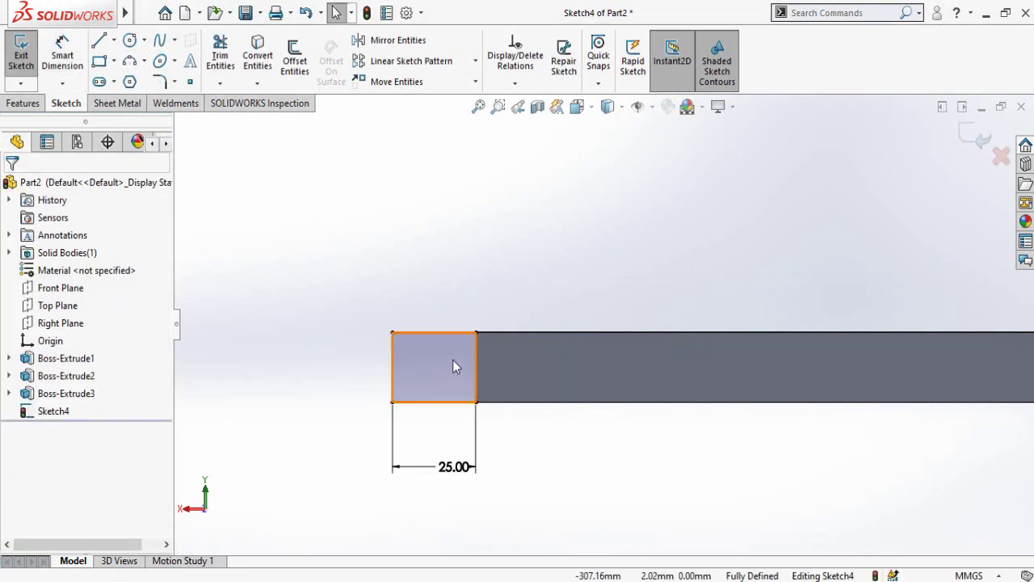
Extrude the second tab rectangle with a Blind depth of 70 mm, reversed to run along the board's short end, with merge result
{"action": "key", "text": "e"}
{"action": "scroll", "coordinate": [508, 396], "scroll_direction": "up", "scroll_amount": 4}
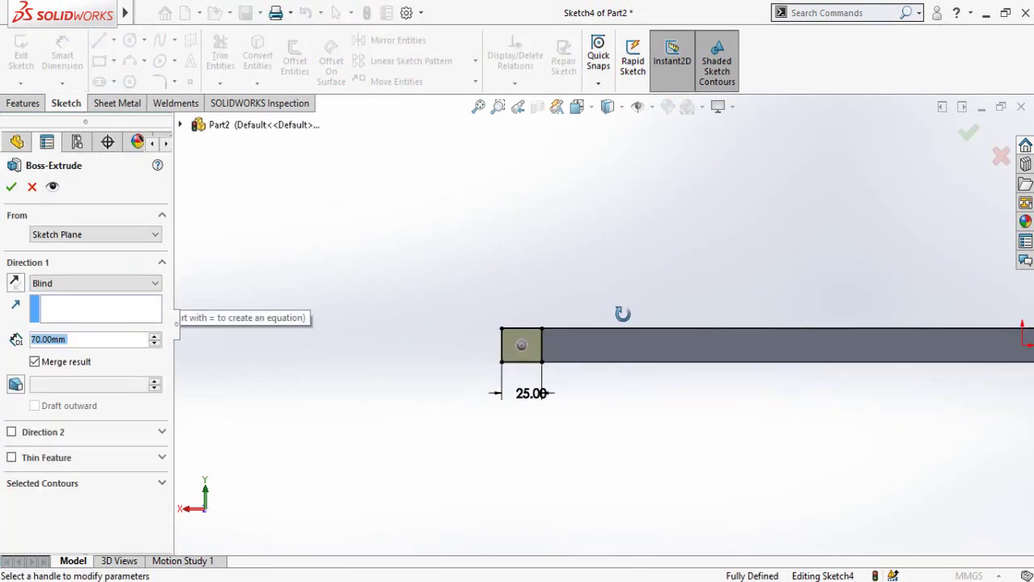
{"action": "middle_click_drag", "start_coordinate": [622, 314], "coordinate": [654, 414]}
{"action": "left_click", "coordinate": [16, 283]}
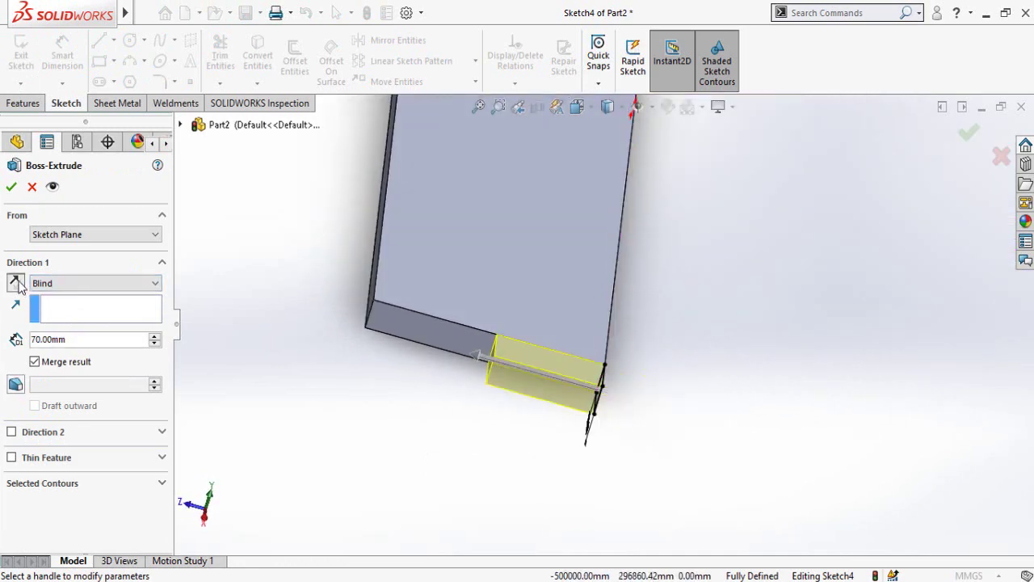
Start a sketch on the second tab's inner end face and draw a circle about 8 mm in diameter near its outer edge
{"action": "middle_click_drag", "start_coordinate": [445, 402], "coordinate": [464, 364]}
{"action": "left_click", "coordinate": [470, 354]}
{"action": "left_click", "coordinate": [535, 308]}
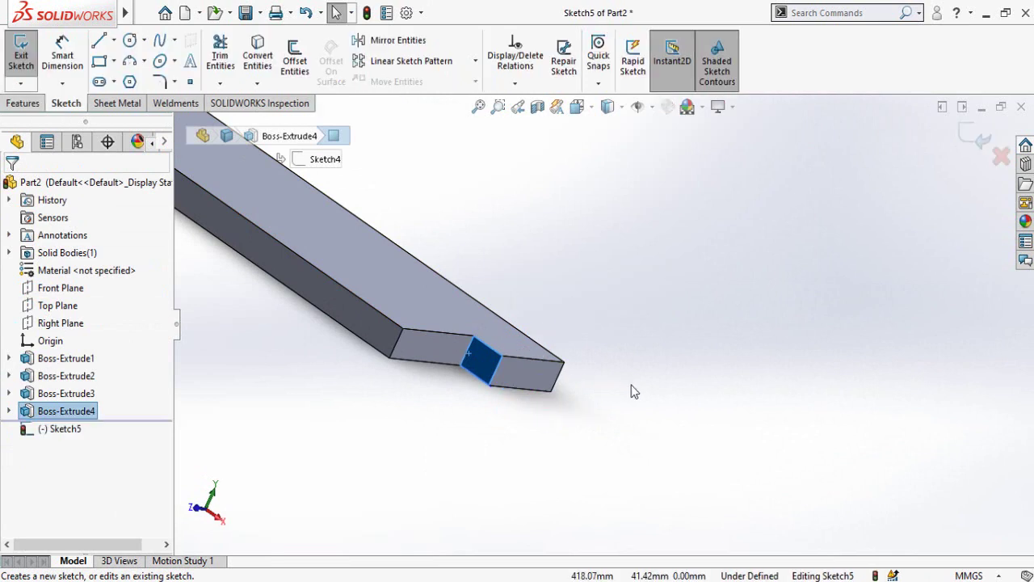
{"action": "scroll", "coordinate": [876, 342], "scroll_direction": "down", "scroll_amount": 5}
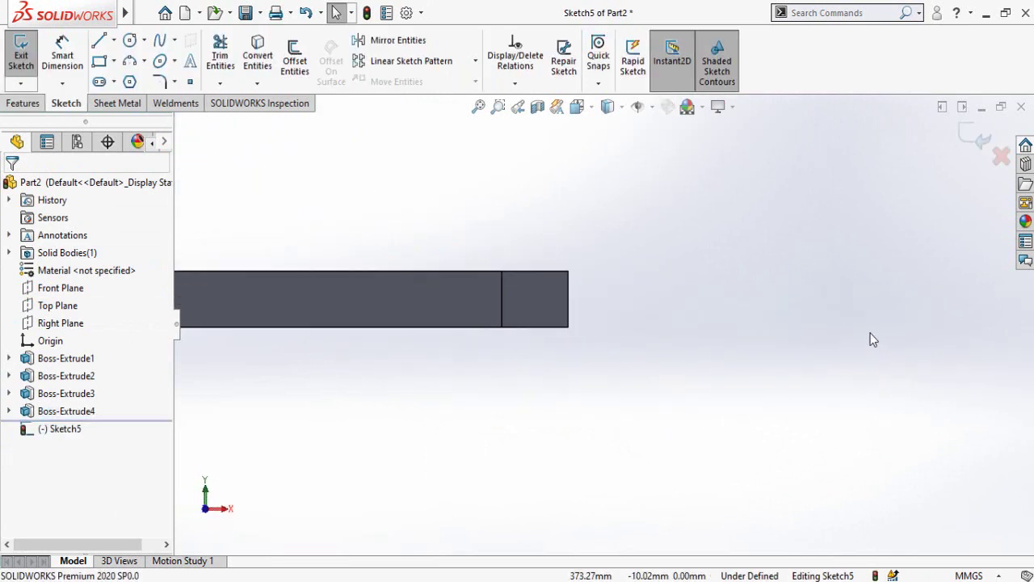
{"action": "key", "text": "c"}
{"action": "scroll", "coordinate": [577, 303], "scroll_direction": "down", "scroll_amount": 5}
{"action": "left_click", "coordinate": [491, 293]}
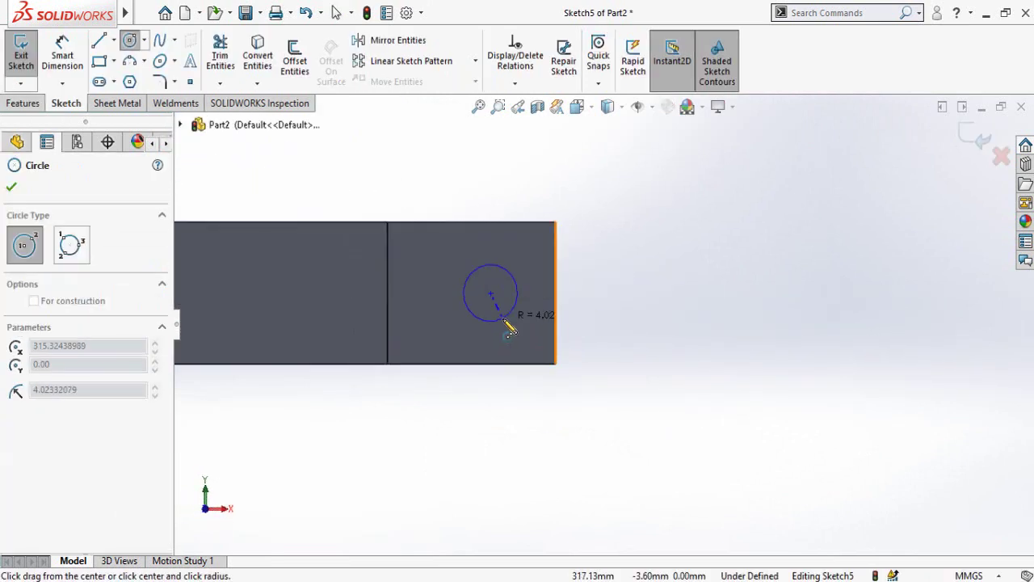
{"action": "left_click", "coordinate": [505, 317]}
Dimension the second tab circle's diameter to 10 mm
{"action": "key", "text": "d"}
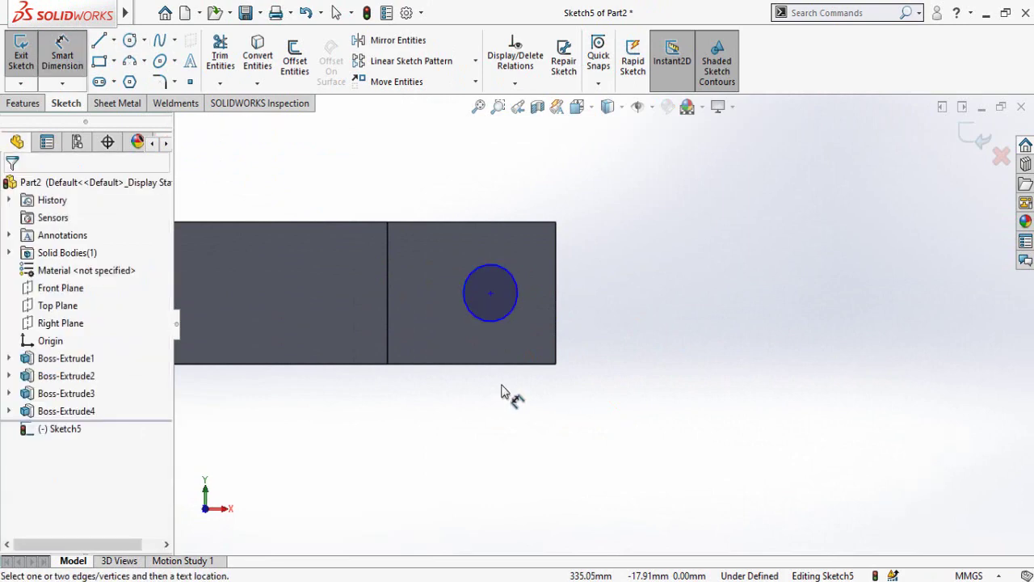
{"action": "left_click", "coordinate": [481, 321]}
{"action": "left_click", "coordinate": [628, 474]}
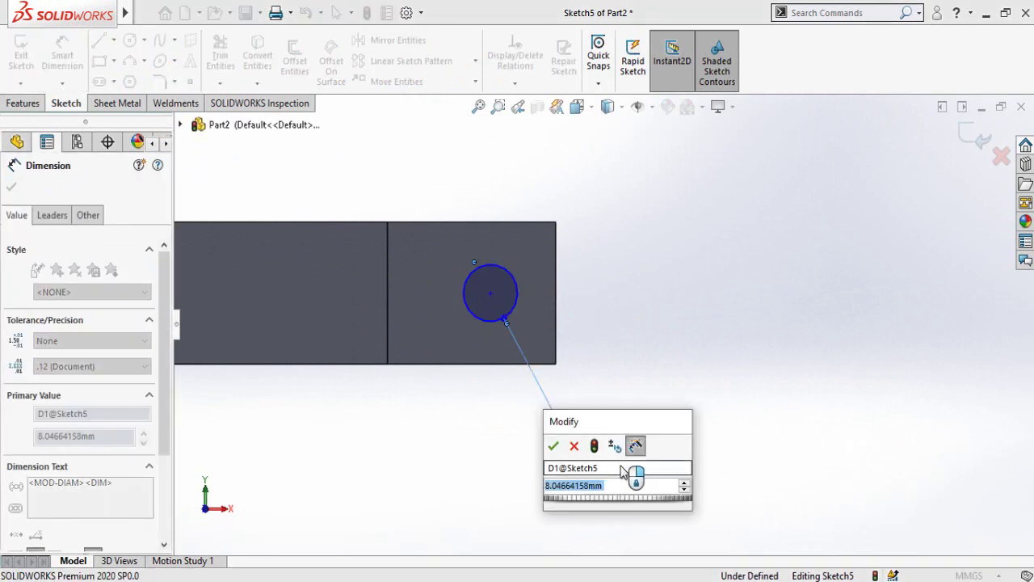
{"action": "key", "text": "Return"}
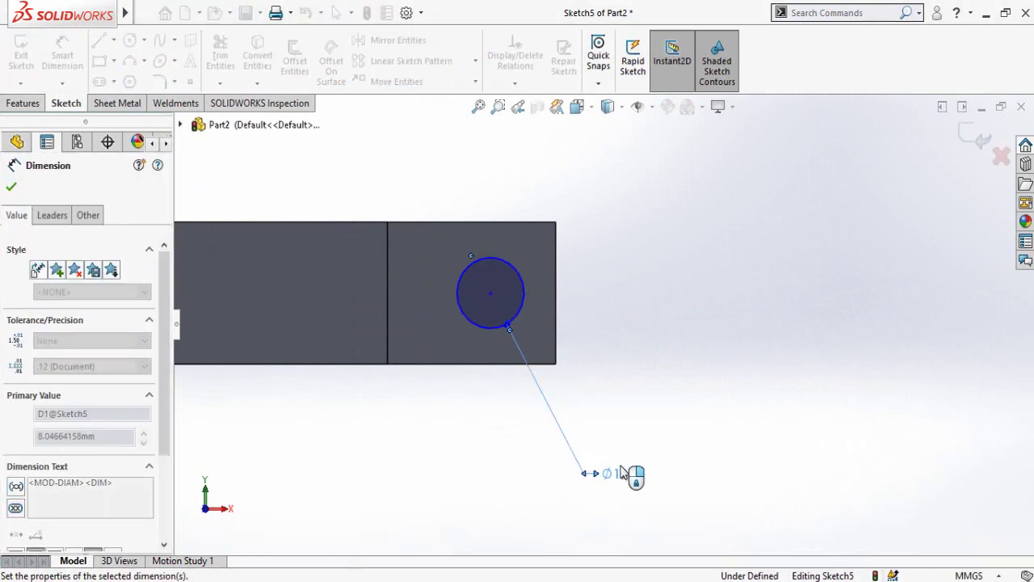
Make the second tab circle's centre horizontal with the midpoint of the tab's outer vertical edge
{"action": "left_click", "coordinate": [589, 346]}
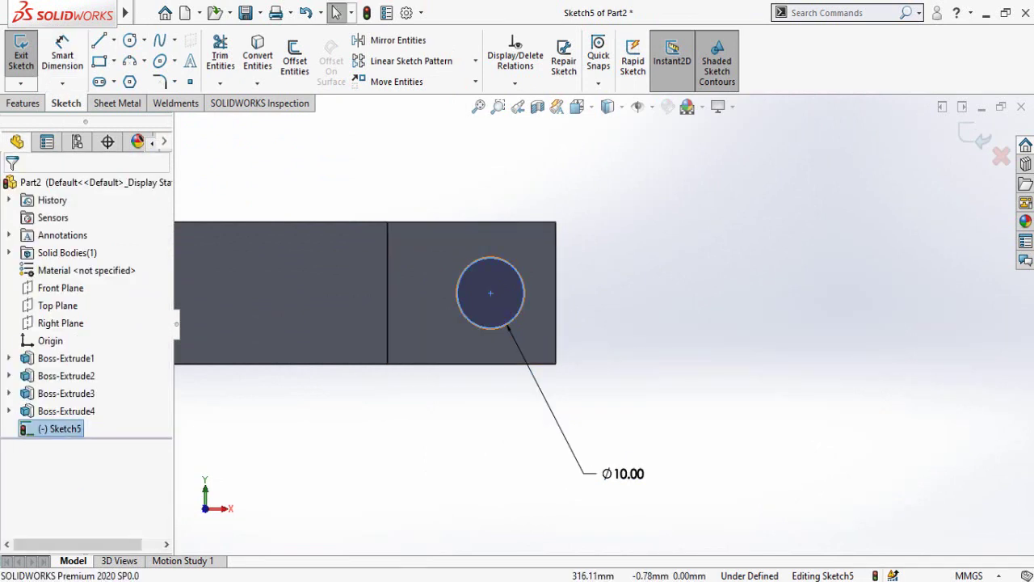
{"action": "left_click", "coordinate": [496, 299]}
{"action": "left_click", "coordinate": [654, 392]}
{"action": "left_click", "coordinate": [491, 293]}
{"action": "scroll", "coordinate": [542, 275], "scroll_direction": "down", "scroll_amount": 4}
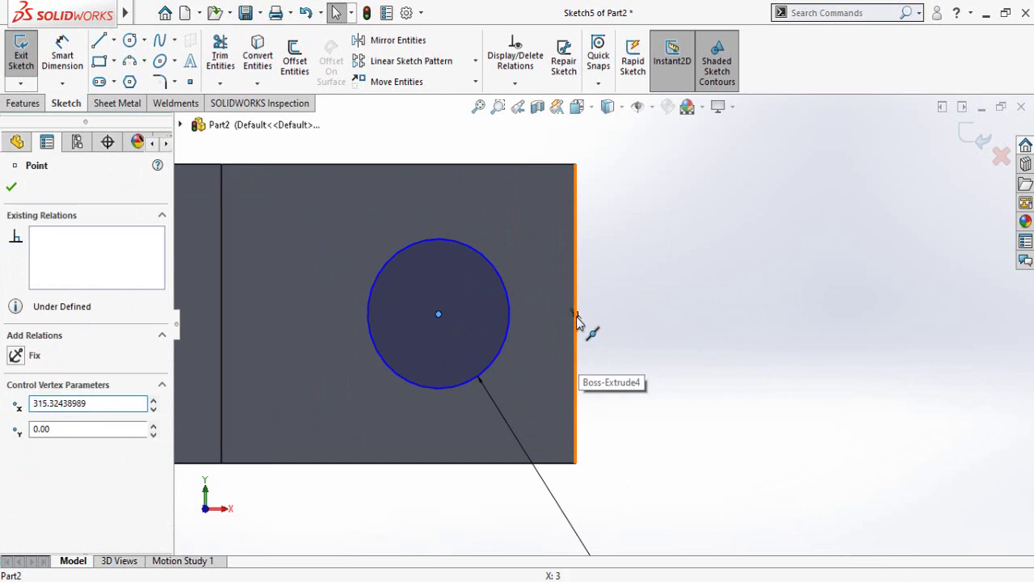
{"action": "left_click", "coordinate": [576, 314], "text": "ctrl"}
{"action": "left_click", "coordinate": [668, 379]}
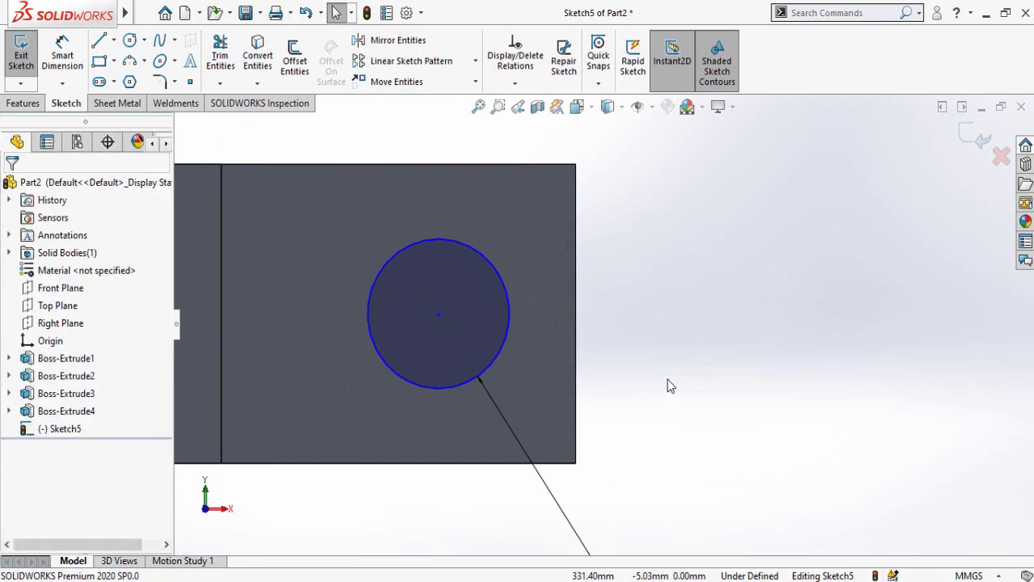
Dimension the second tab circle's centre 7 mm from the tab's outer vertical edge
{"action": "scroll", "coordinate": [667, 379], "scroll_direction": "up", "scroll_amount": 5}
{"action": "right_click_drag", "start_coordinate": [633, 413], "coordinate": [623, 289]}
{"action": "scroll", "coordinate": [591, 323], "scroll_direction": "down", "scroll_amount": 3}
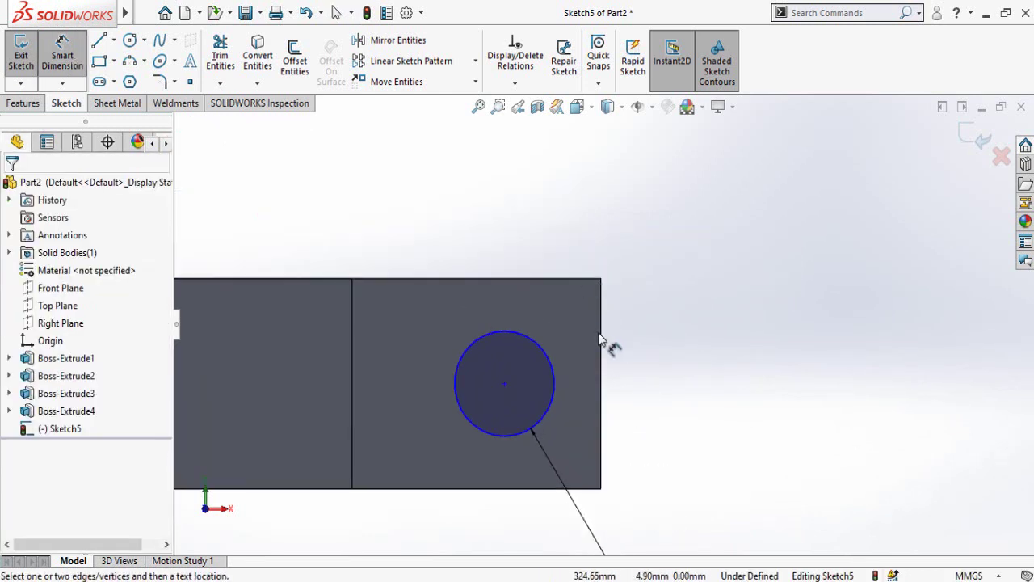
{"action": "left_click", "coordinate": [545, 349]}
{"action": "left_click", "coordinate": [600, 277]}
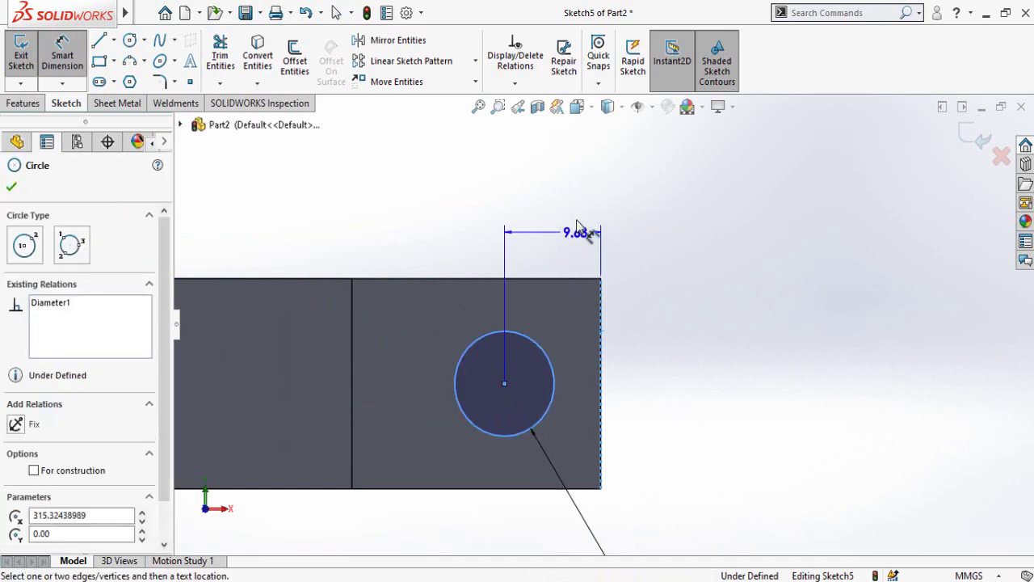
{"action": "left_click", "coordinate": [566, 218]}
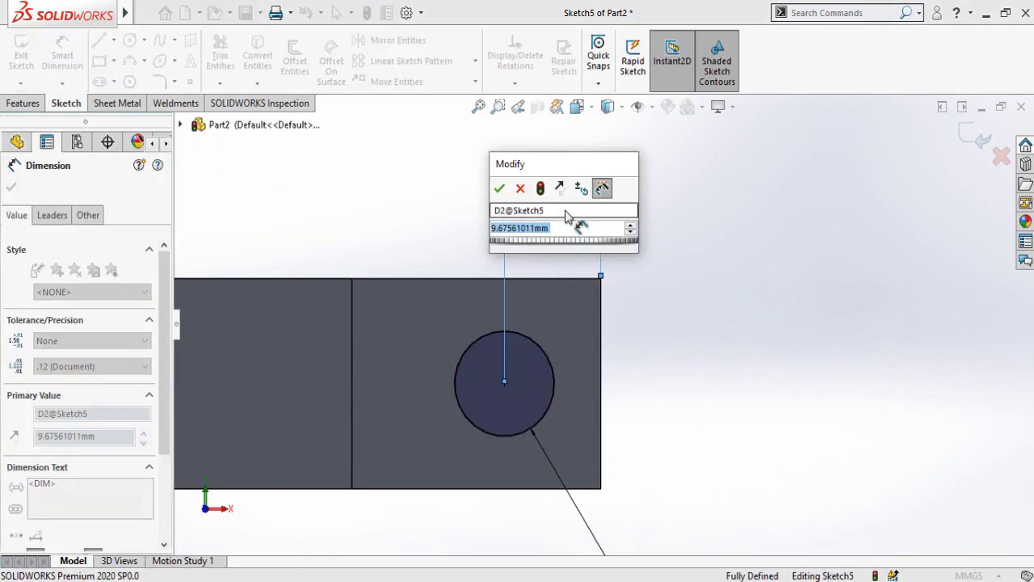
{"action": "type", "text": "7"}
{"action": "key", "text": "Return"}
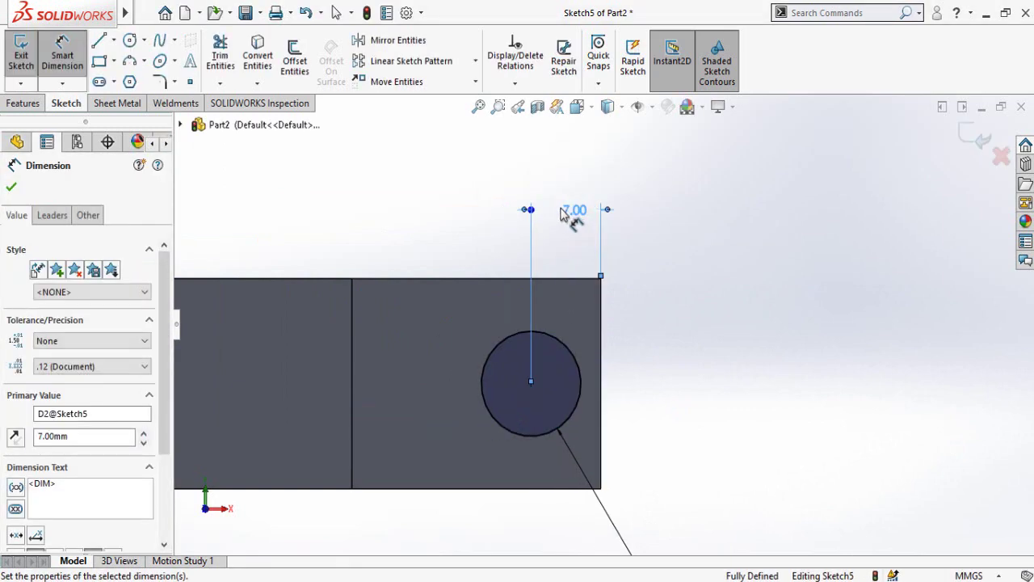
Extrude the second tab's 10 mm circle up to the surface of the board's long side face to form the round pin
{"action": "left_click", "coordinate": [677, 388]}
{"action": "scroll", "coordinate": [683, 404], "scroll_direction": "up", "scroll_amount": 9}
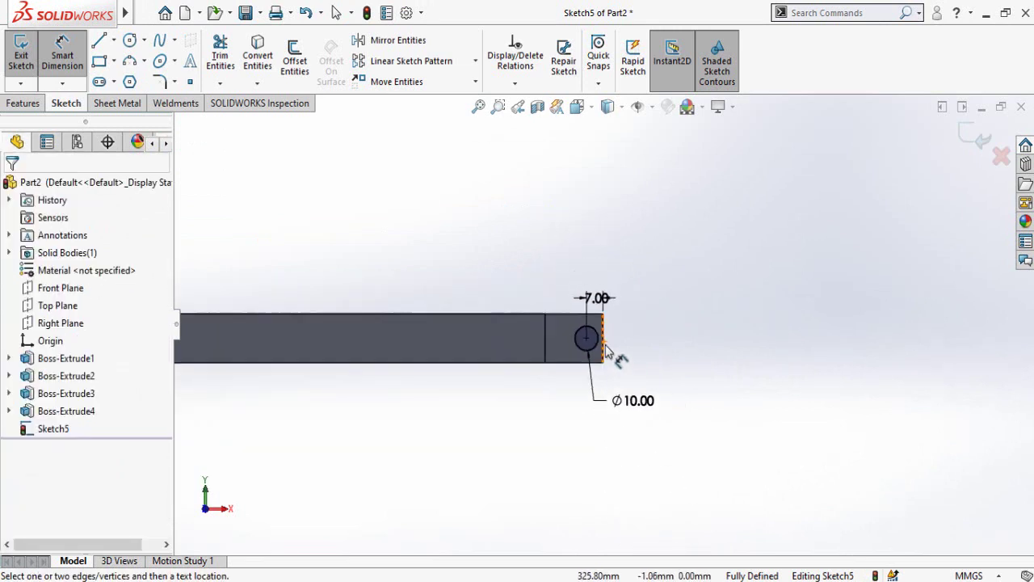
{"action": "middle_click_drag", "start_coordinate": [591, 308], "coordinate": [572, 415]}
{"action": "left_click", "coordinate": [22, 103]}
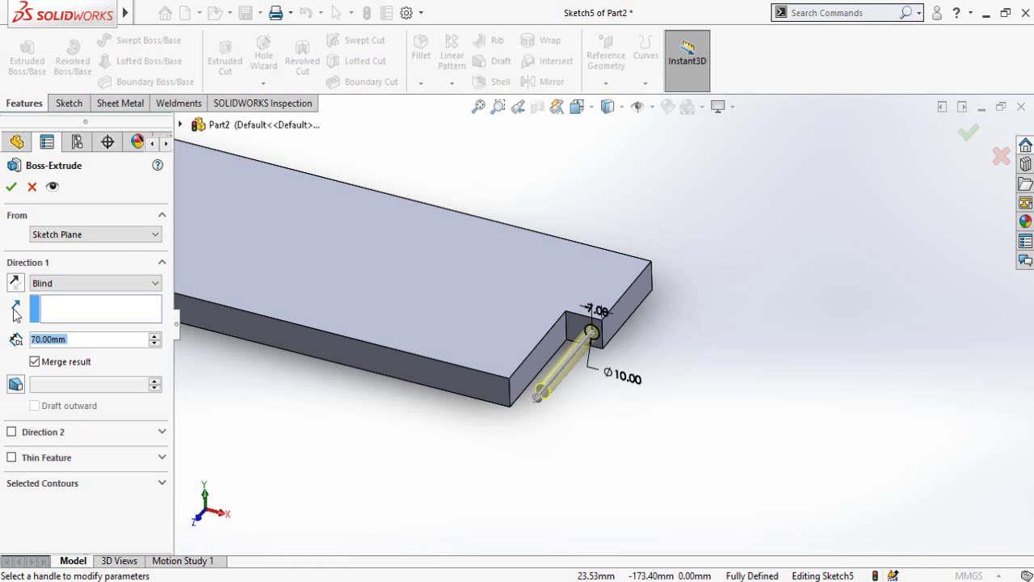
{"action": "left_click", "coordinate": [431, 372]}
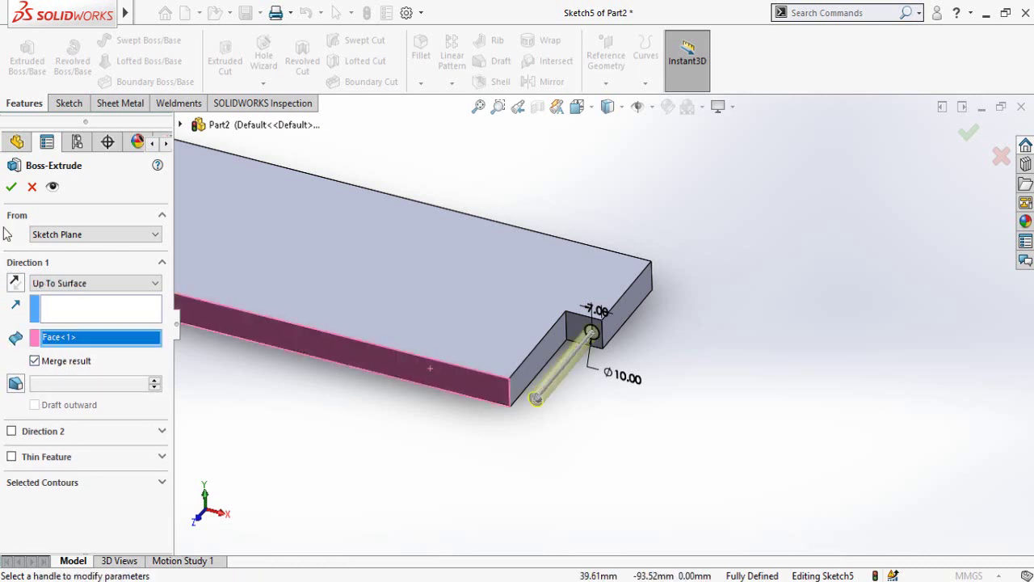
{"action": "left_click", "coordinate": [11, 187]}
{"action": "scroll", "coordinate": [596, 341], "scroll_direction": "up", "scroll_amount": 4}
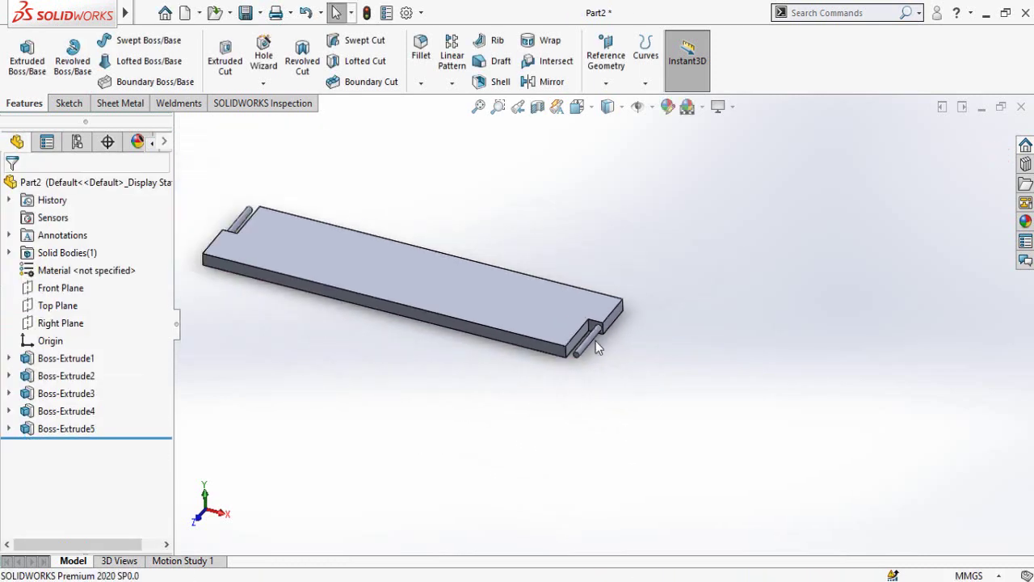
{"action": "middle_click_drag", "start_coordinate": [572, 338], "coordinate": [503, 319]}
{"action": "scroll", "coordinate": [442, 208], "scroll_direction": "down", "scroll_amount": 2}
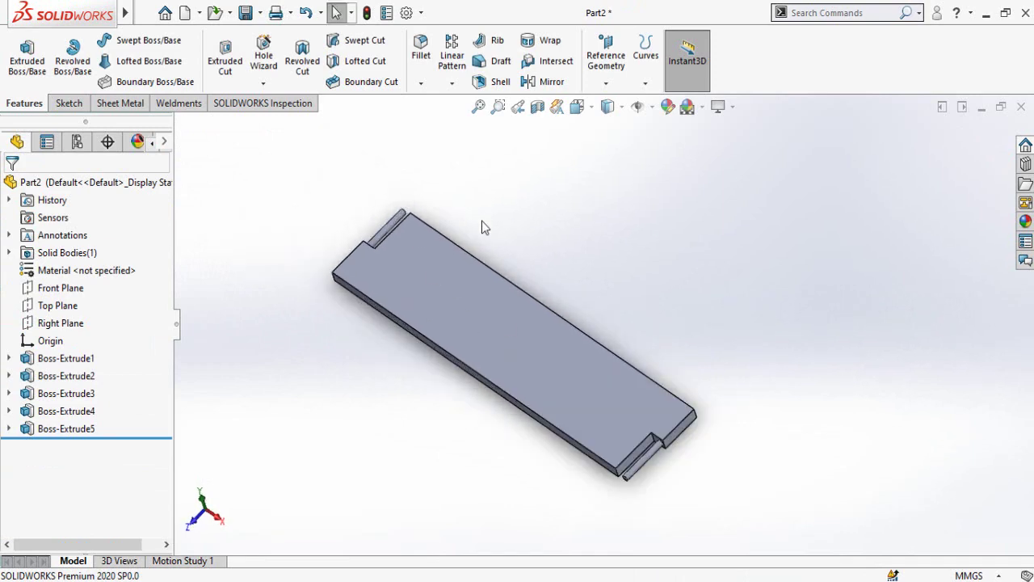
Save the step board part in the Stairs folder as Step
{"action": "key", "text": "ctrl+s"}
{"action": "type", "text": "Step"}
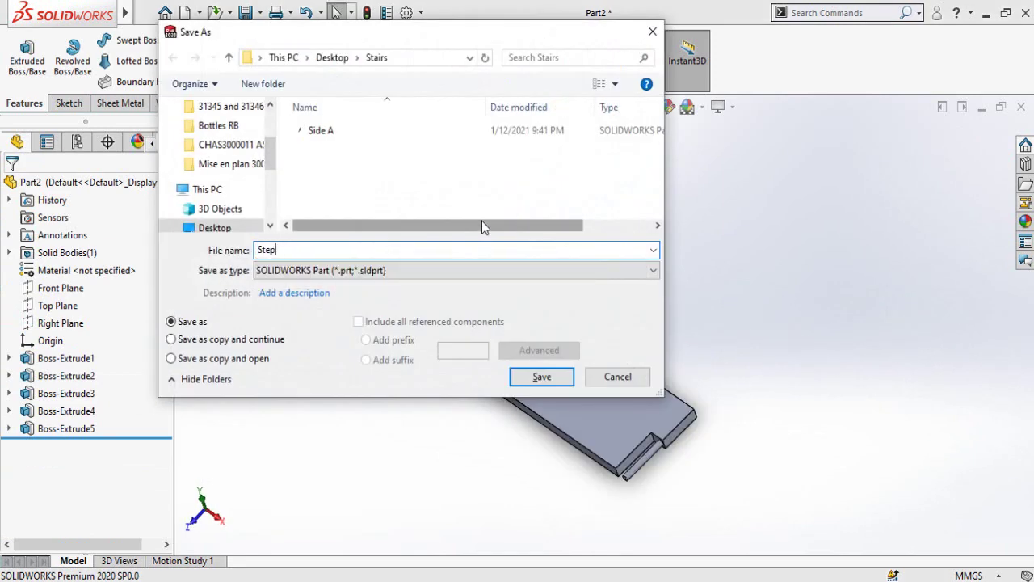
{"action": "key", "text": "Return"}
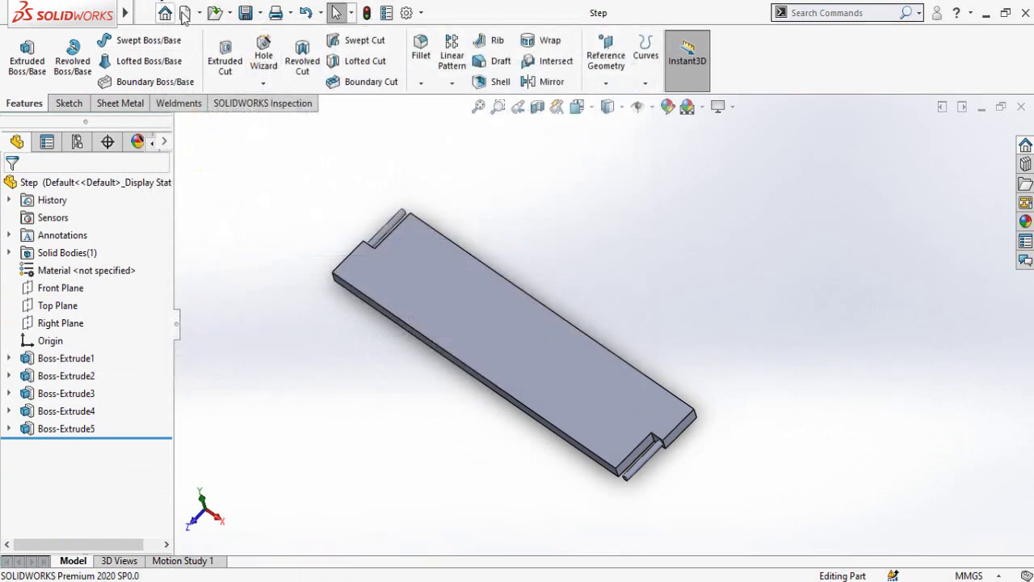
Create a new assembly and place Side A in it as the first component
{"action": "left_click", "coordinate": [187, 16]}
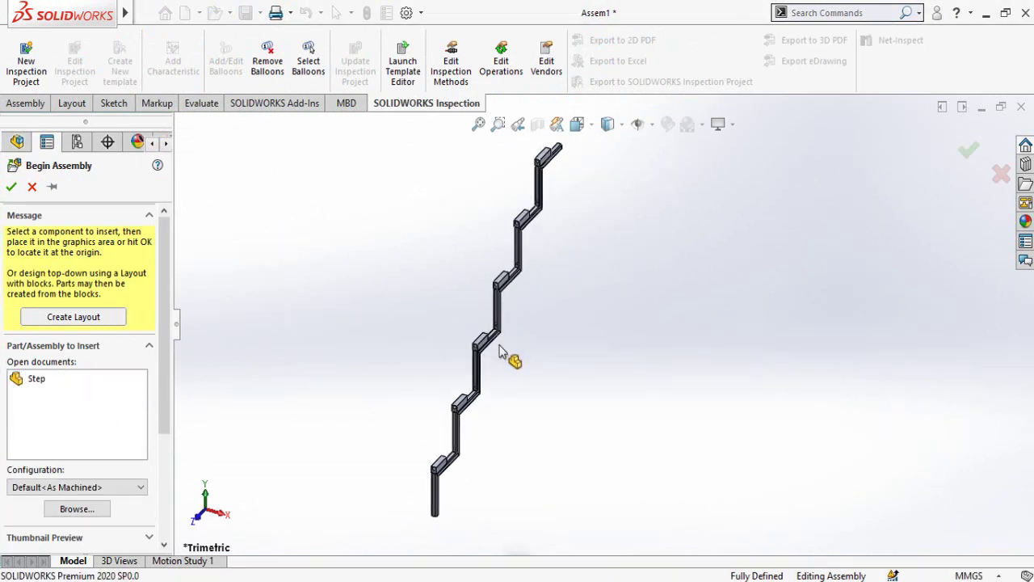
{"action": "left_click", "coordinate": [499, 353]}
Insert the Step part into the assembly and place it beside Side A
{"action": "left_click", "coordinate": [29, 106]}
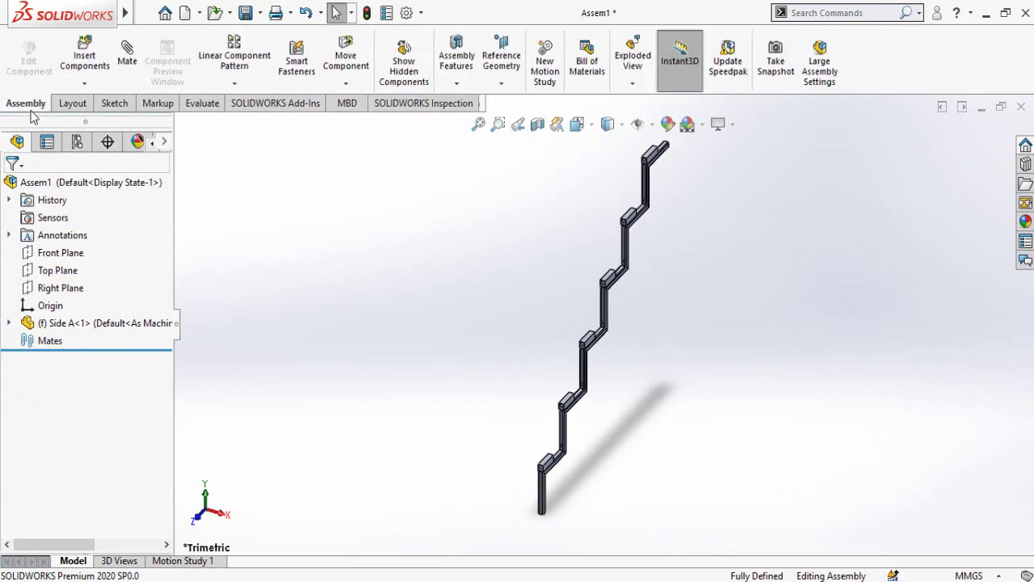
{"action": "left_click", "coordinate": [84, 57]}
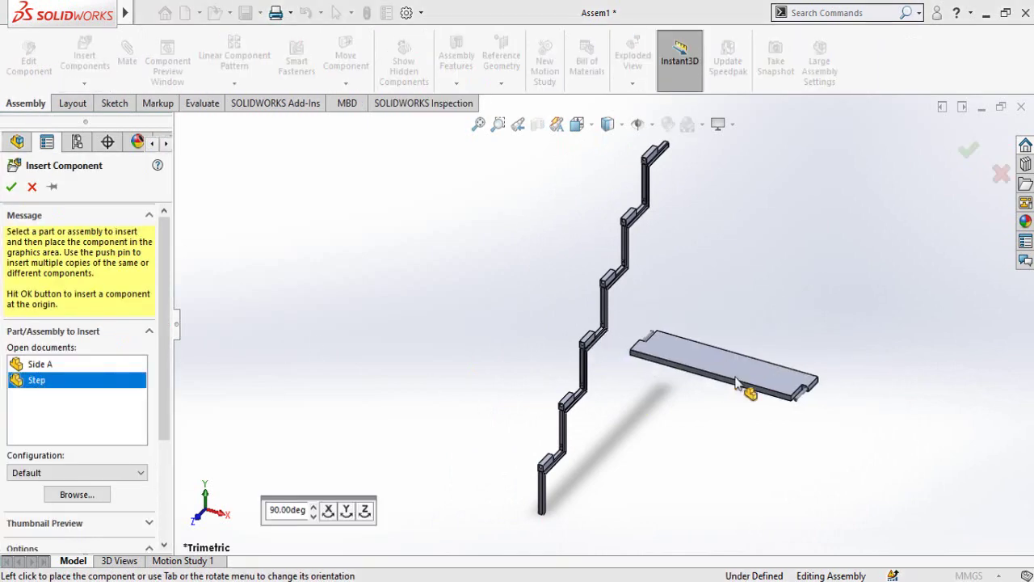
{"action": "left_click", "coordinate": [653, 455]}
{"action": "scroll", "coordinate": [629, 450], "scroll_direction": "up", "scroll_amount": 2}
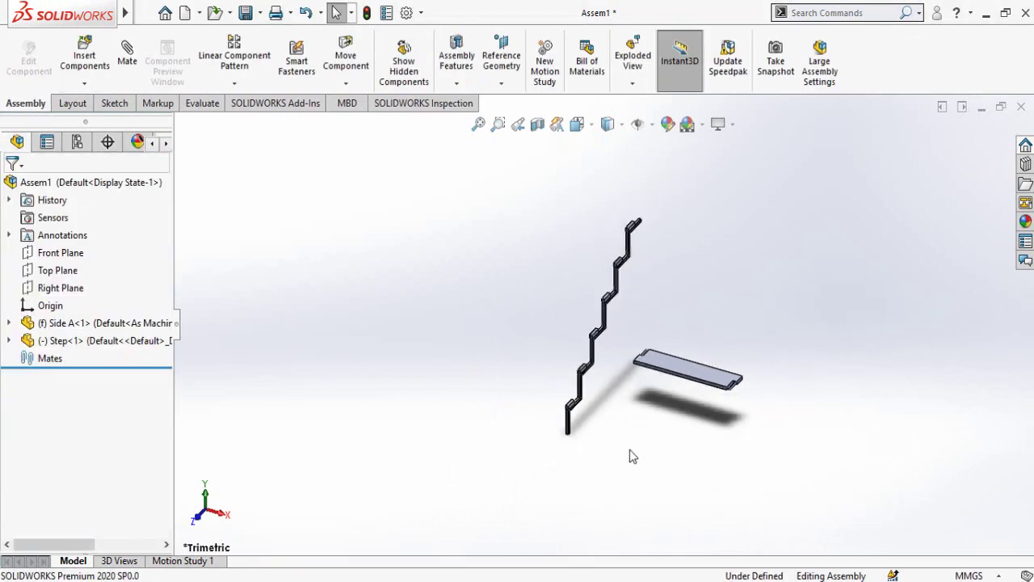
{"action": "scroll", "coordinate": [594, 393], "scroll_direction": "down", "scroll_amount": 5}
{"action": "scroll", "coordinate": [569, 369], "scroll_direction": "up", "scroll_amount": 4}
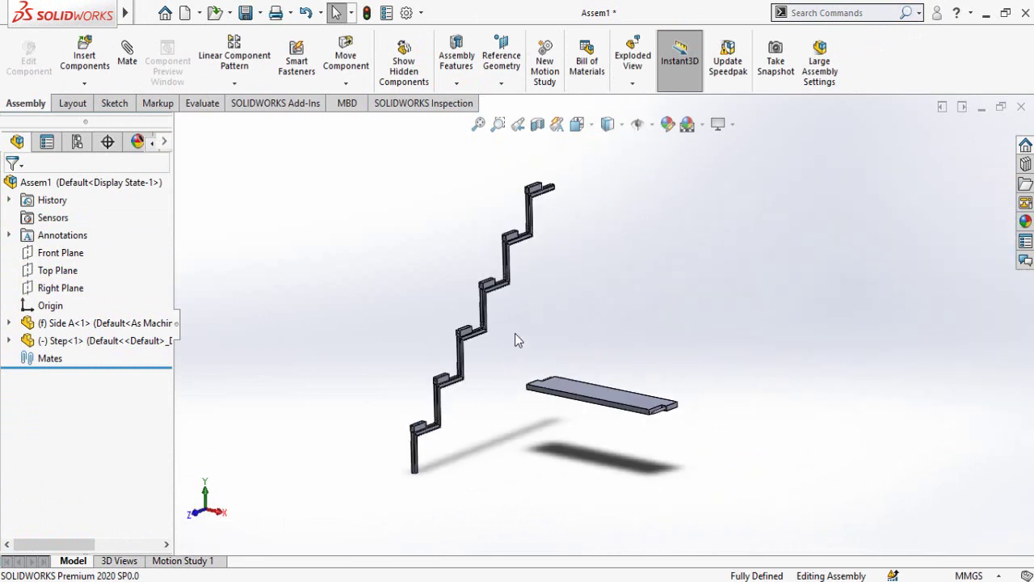
{"action": "scroll", "coordinate": [515, 333], "scroll_direction": "down", "scroll_amount": 2}
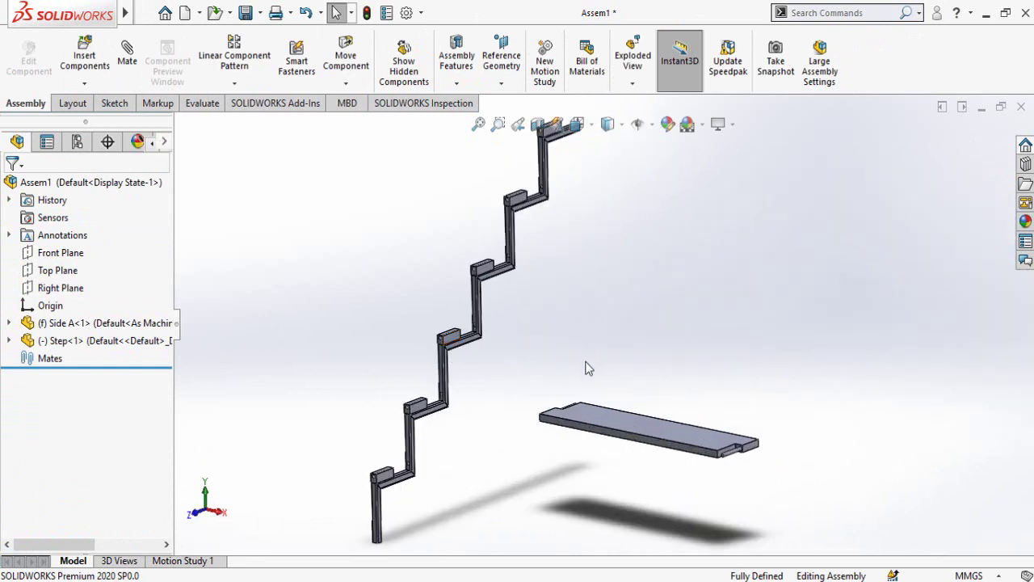
{"action": "scroll", "coordinate": [588, 368], "scroll_direction": "up", "scroll_amount": 1}
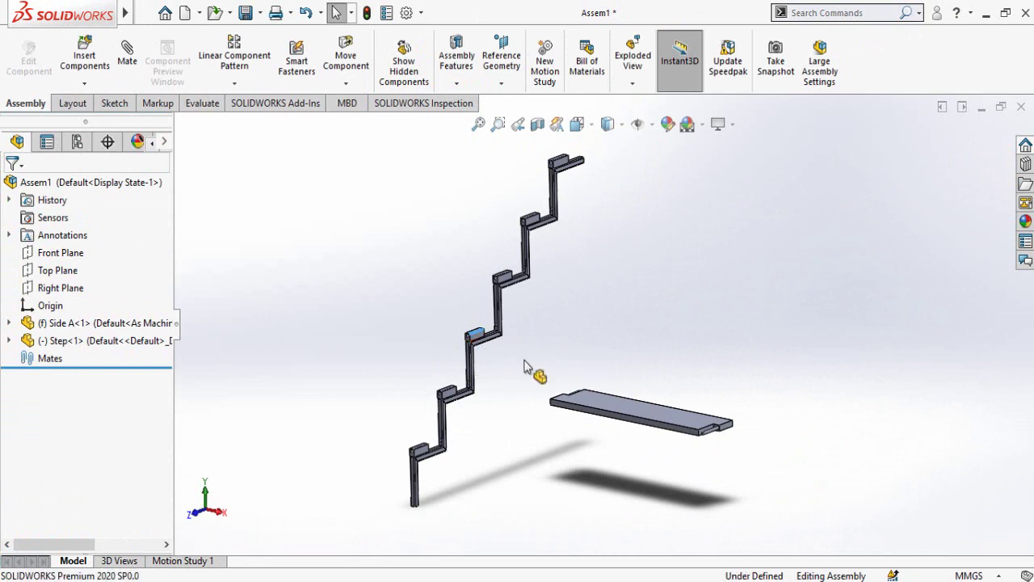
Copy Side A to the opposite end of the Step board and rotate the copy upside down
{"action": "left_click_drag", "start_coordinate": [523, 368], "coordinate": [778, 321], "text": "ctrl"}
{"action": "left_click_drag", "start_coordinate": [770, 406], "coordinate": [772, 408], "text": "ctrl"}
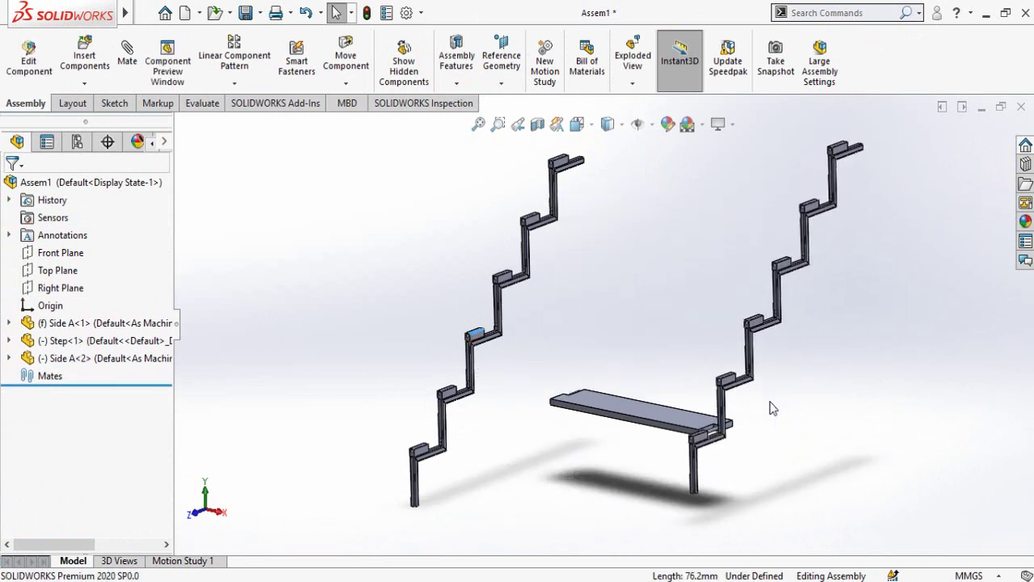
{"action": "middle_click_drag", "start_coordinate": [779, 426], "coordinate": [756, 427]}
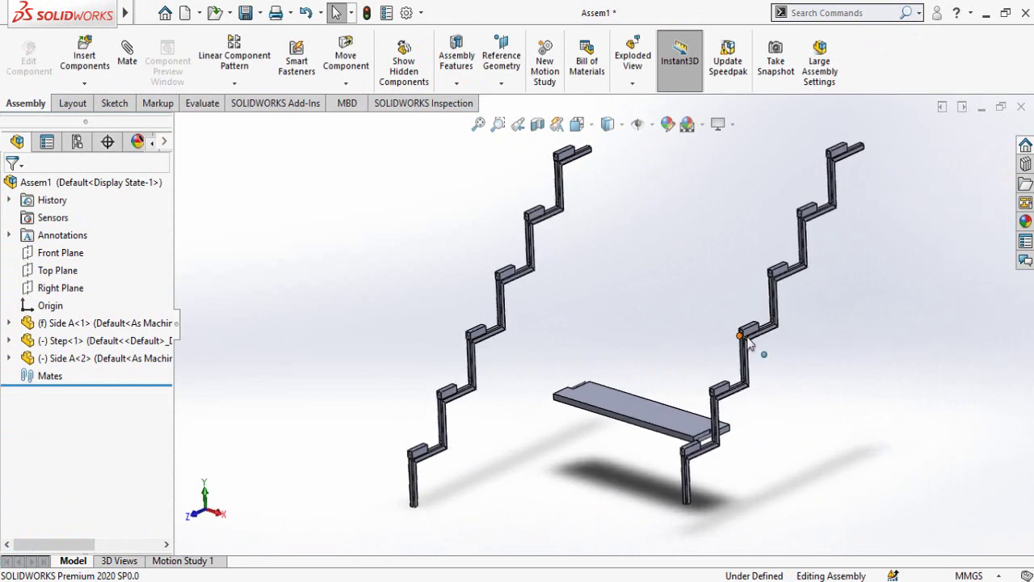
{"action": "left_click_drag", "start_coordinate": [751, 340], "coordinate": [825, 398]}
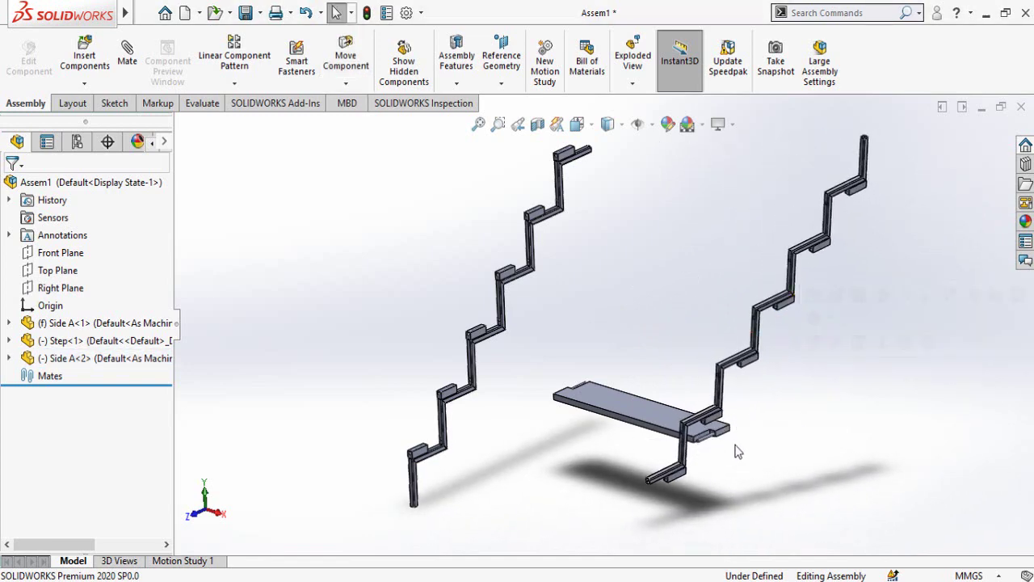
Rotate the Step board so its pin nearest the fixed Side A extends toward the front of the stairs
{"action": "scroll", "coordinate": [728, 380], "scroll_direction": "down", "scroll_amount": 5}
{"action": "scroll", "coordinate": [703, 414], "scroll_direction": "down", "scroll_amount": 2}
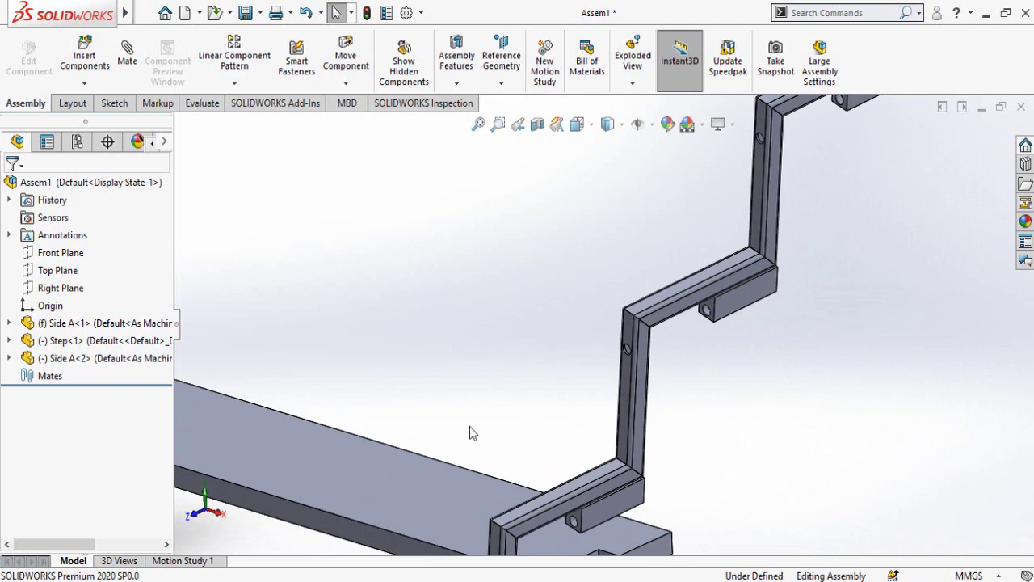
{"action": "scroll", "coordinate": [472, 433], "scroll_direction": "up", "scroll_amount": 5}
{"action": "scroll", "coordinate": [453, 412], "scroll_direction": "down", "scroll_amount": 3}
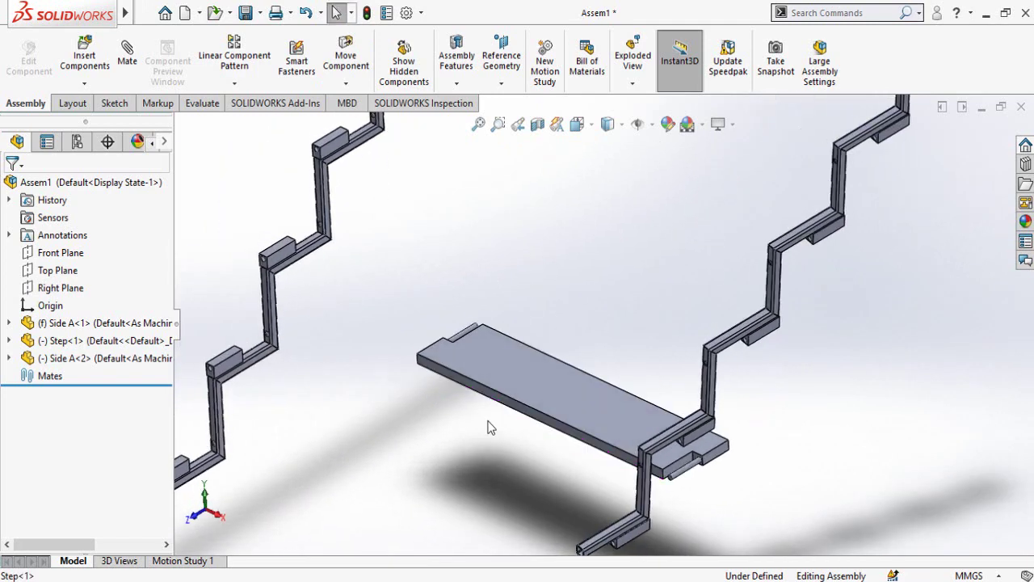
{"action": "right_click_drag", "start_coordinate": [533, 387], "coordinate": [638, 378]}
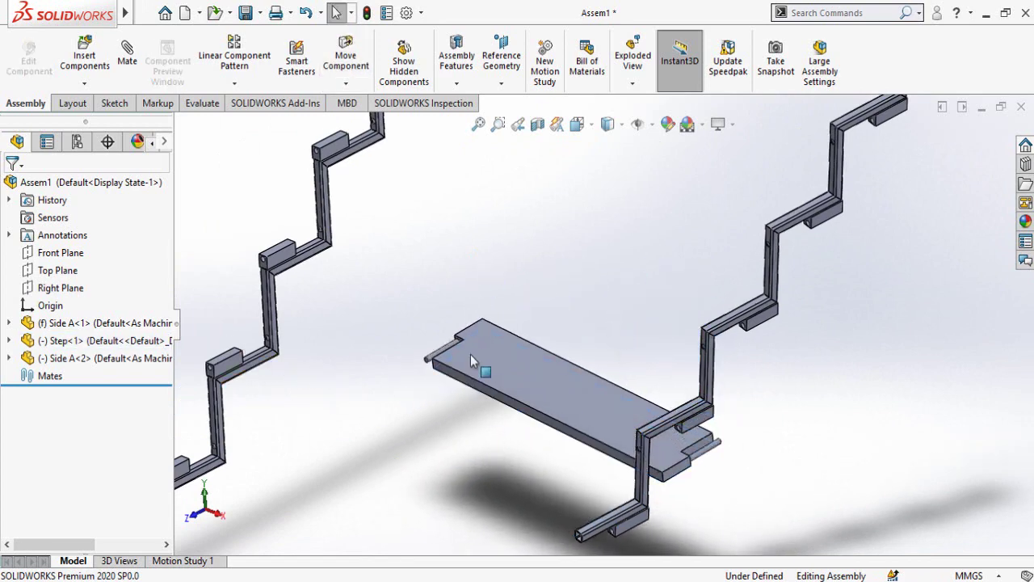
Mate the Step board's pin concentric with the hole in the second-lowest block of the fixed Side A
{"action": "scroll", "coordinate": [471, 354], "scroll_direction": "down", "scroll_amount": 5}
{"action": "left_click", "coordinate": [448, 358]}
{"action": "scroll", "coordinate": [436, 457], "scroll_direction": "up", "scroll_amount": 3}
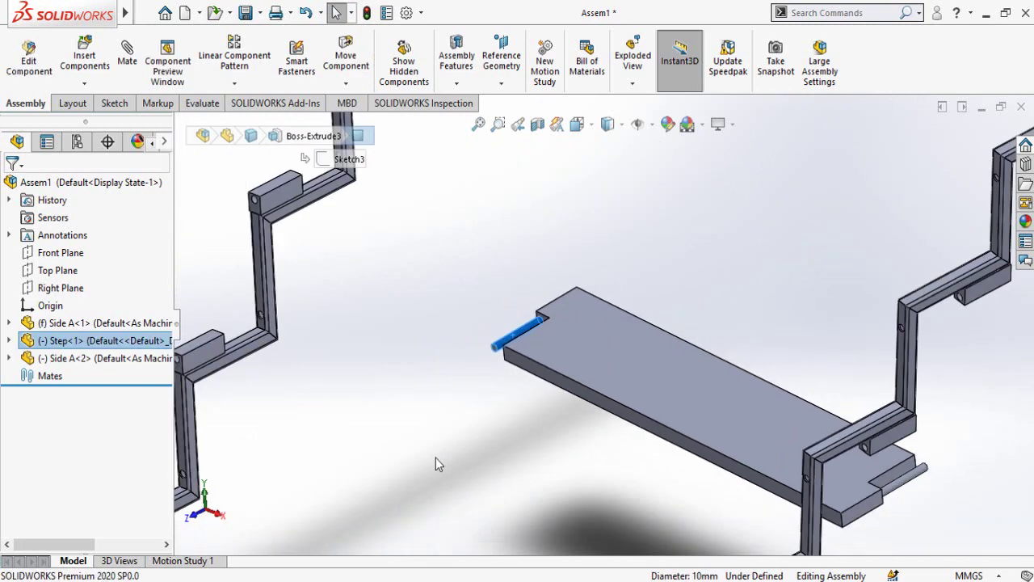
{"action": "scroll", "coordinate": [436, 458], "scroll_direction": "up", "scroll_amount": 3}
{"action": "scroll", "coordinate": [424, 348], "scroll_direction": "down", "scroll_amount": 5}
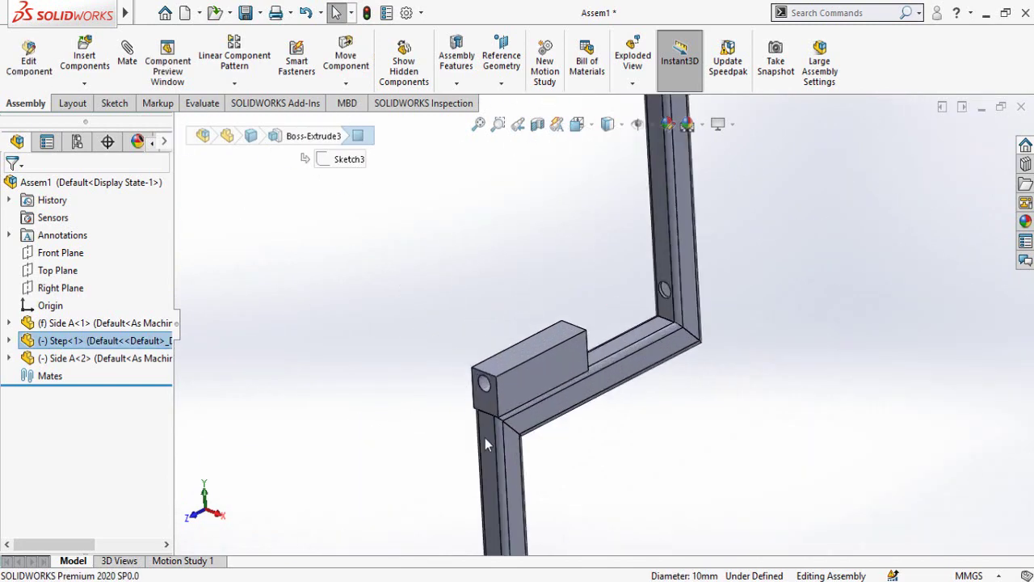
{"action": "left_click", "coordinate": [484, 384], "text": "ctrl"}
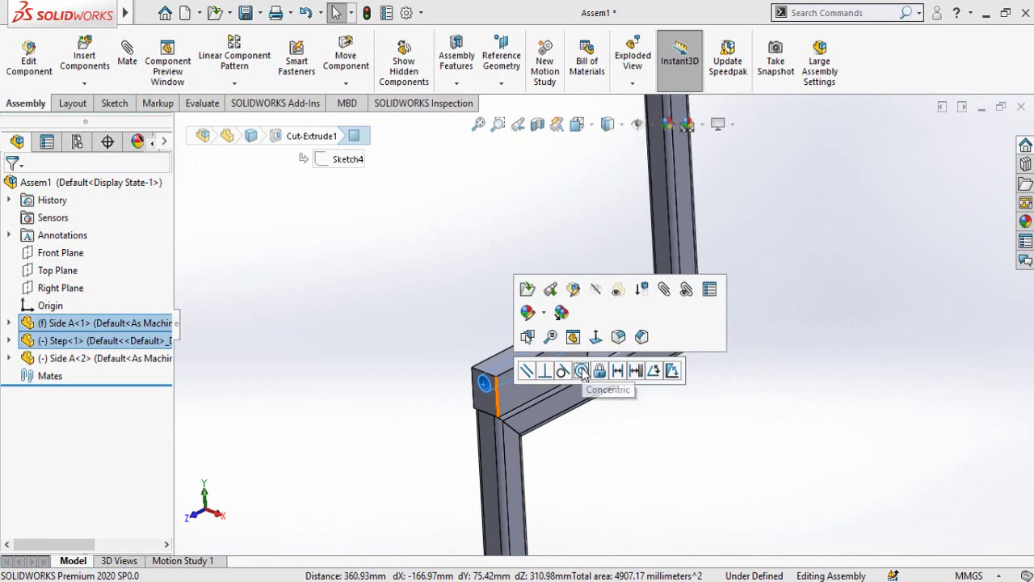
{"action": "left_click", "coordinate": [582, 372]}
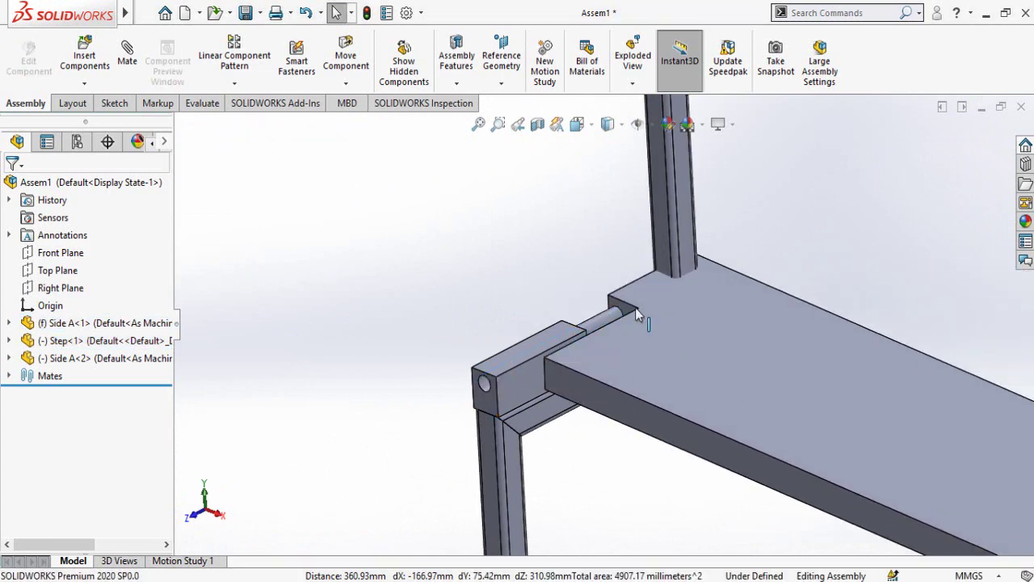
Mate the Step board's inner tab face coincident with the end face of the second-lowest block
{"action": "scroll", "coordinate": [614, 344], "scroll_direction": "down", "scroll_amount": 3}
{"action": "left_click", "coordinate": [594, 360]}
{"action": "middle_click_drag", "start_coordinate": [606, 434], "coordinate": [576, 280]}
{"action": "scroll", "coordinate": [575, 280], "scroll_direction": "down", "scroll_amount": 2}
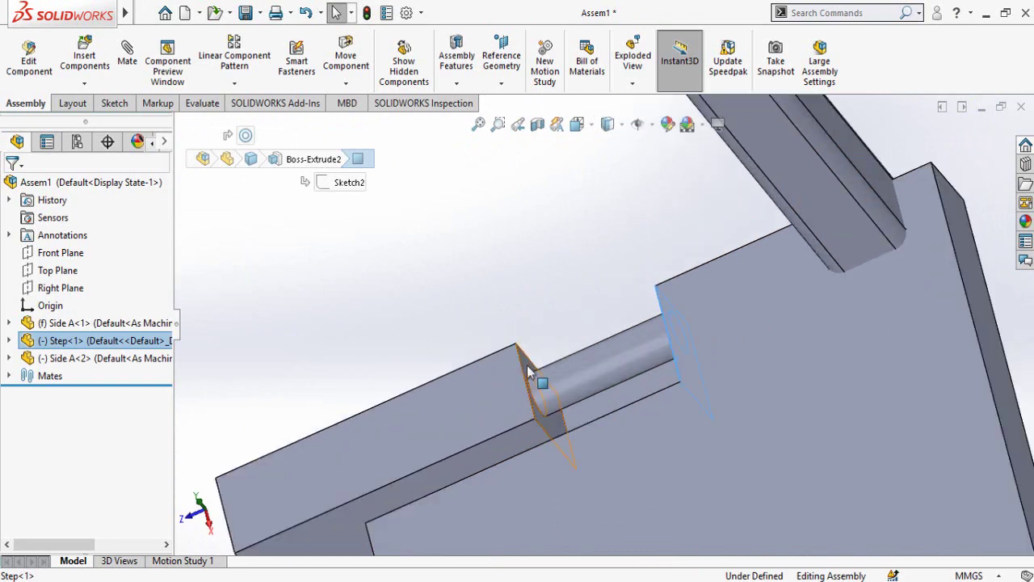
{"action": "left_click", "coordinate": [529, 372], "text": "ctrl"}
{"action": "left_click", "coordinate": [571, 349]}
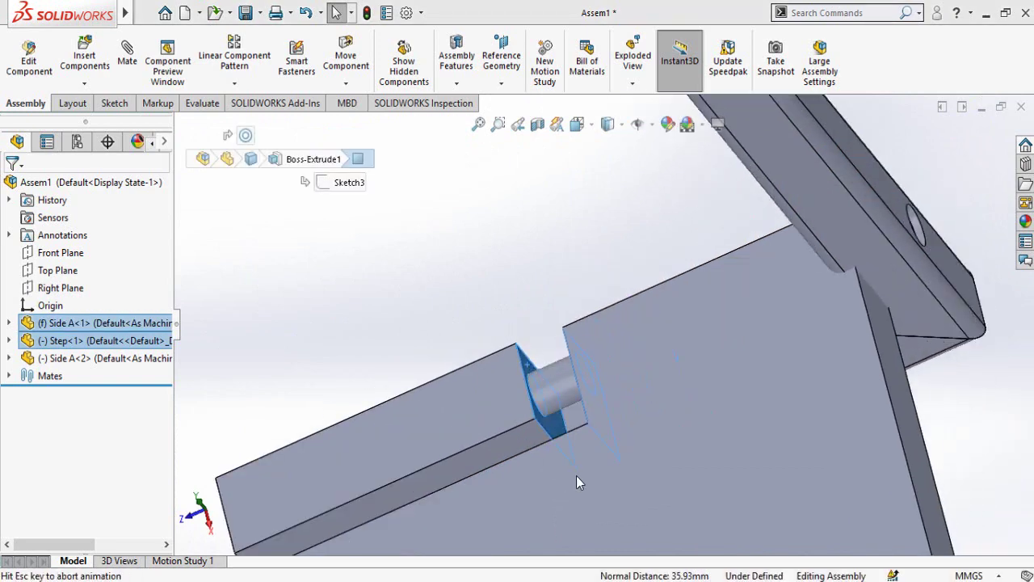
Copy the mounted Step board and place the copy below it near the lowest block of Side A
{"action": "scroll", "coordinate": [470, 462], "scroll_direction": "up", "scroll_amount": 5}
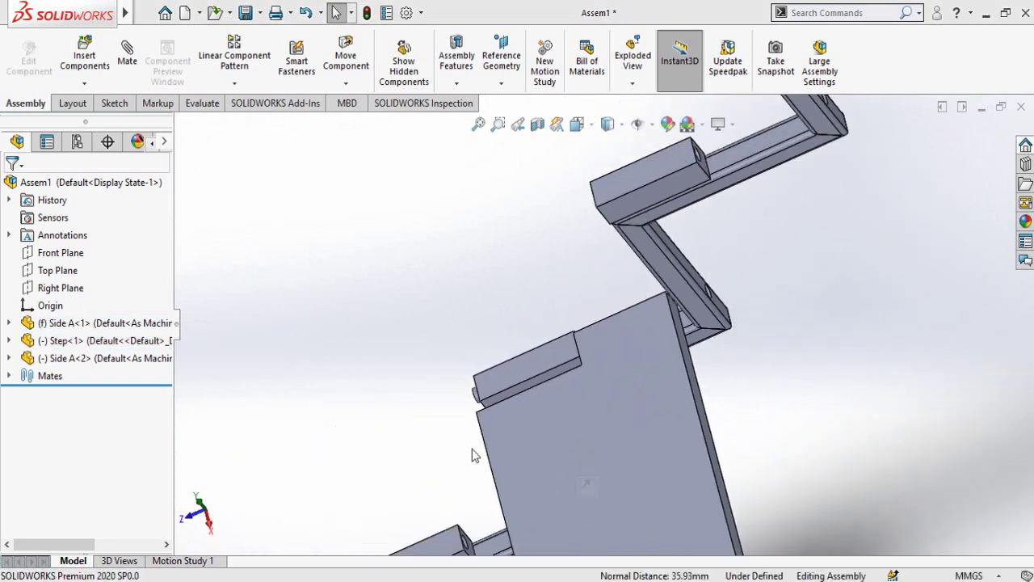
{"action": "scroll", "coordinate": [473, 449], "scroll_direction": "up", "scroll_amount": 2}
{"action": "middle_click_drag", "start_coordinate": [612, 359], "coordinate": [542, 461]}
{"action": "scroll", "coordinate": [612, 331], "scroll_direction": "up", "scroll_amount": 2}
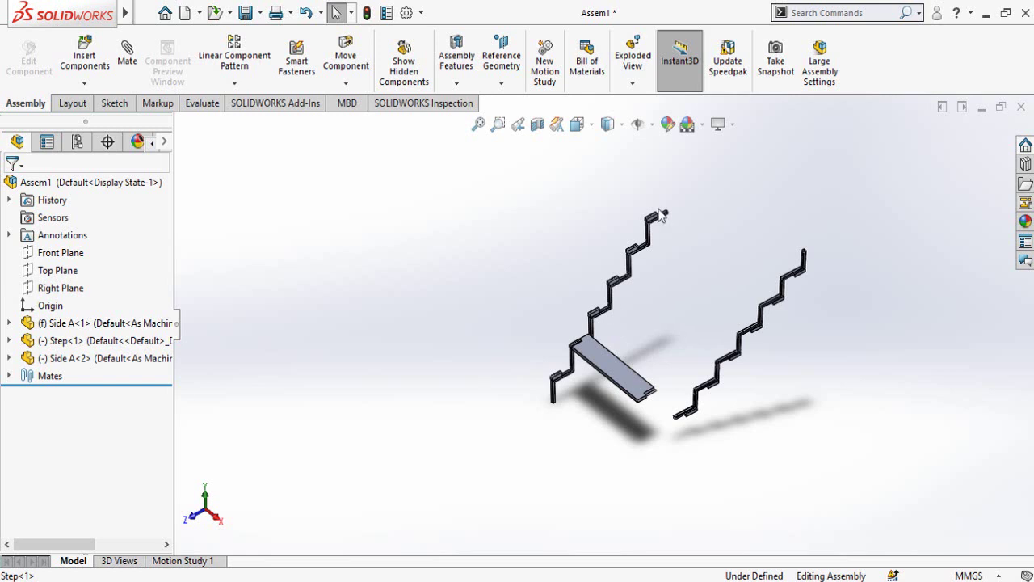
{"action": "scroll", "coordinate": [602, 358], "scroll_direction": "down", "scroll_amount": 3}
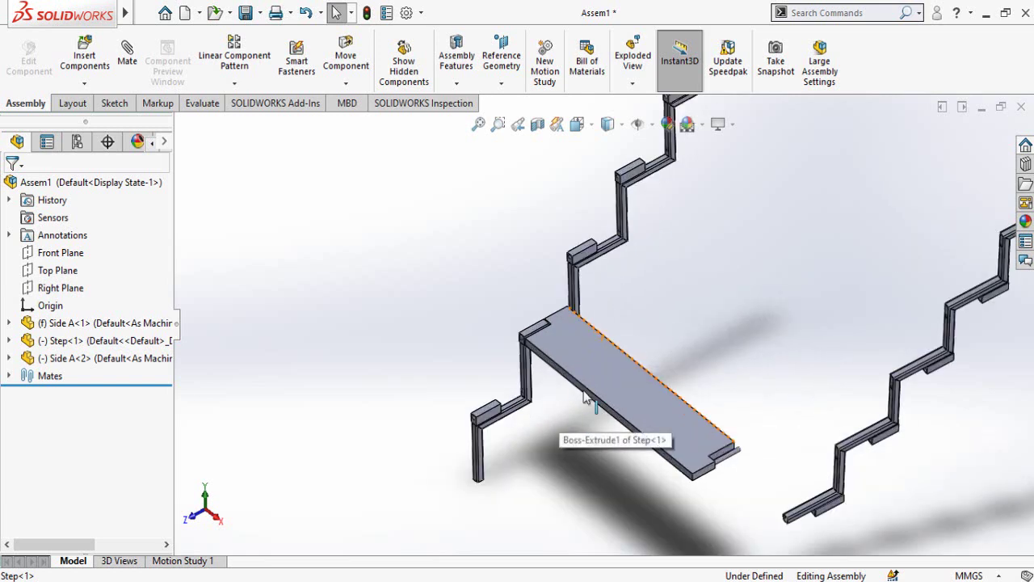
{"action": "left_click_drag", "start_coordinate": [587, 397], "coordinate": [519, 380], "text": "ctrl"}
{"action": "left_click_drag", "start_coordinate": [568, 449], "coordinate": [500, 522], "text": "ctrl"}
{"action": "left_click", "coordinate": [498, 517]}
{"action": "scroll", "coordinate": [513, 496], "scroll_direction": "down", "scroll_amount": 5}
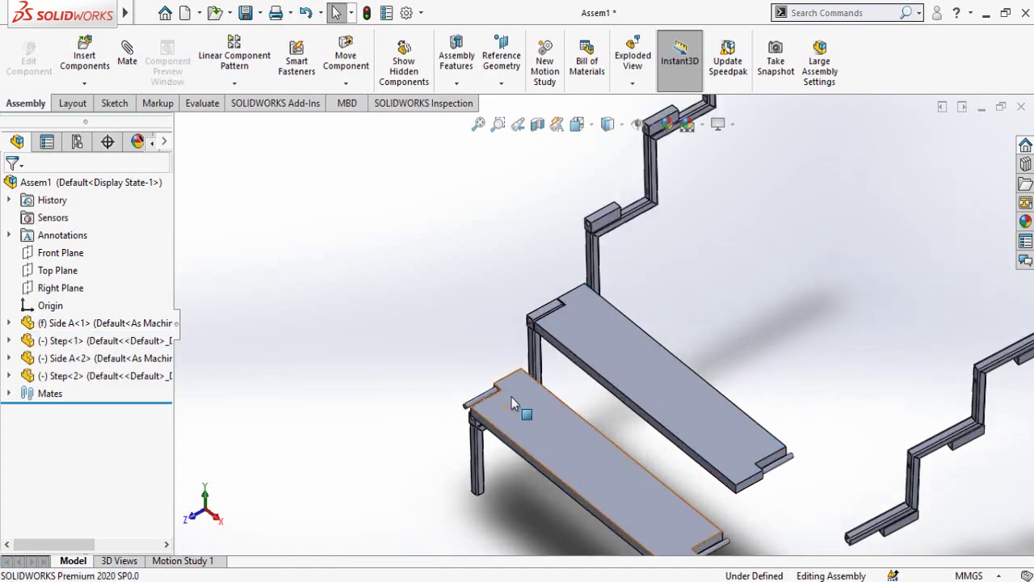
Pull the copied board clear and mate its pin concentric with the hole in Side A's lowest block
{"action": "left_click_drag", "start_coordinate": [559, 419], "coordinate": [799, 531]}
{"action": "left_click", "coordinate": [534, 425]}
{"action": "scroll", "coordinate": [416, 430], "scroll_direction": "down", "scroll_amount": 5}
{"action": "left_click", "coordinate": [450, 472], "text": "ctrl"}
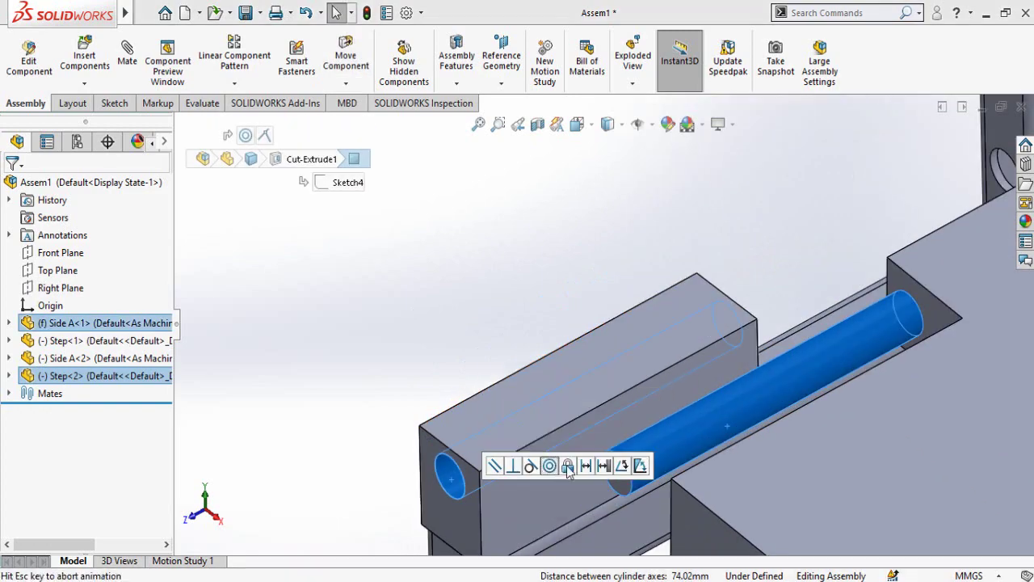
{"action": "left_click", "coordinate": [552, 468]}
Slide the second board along its pin and mate its inner tab face coincident with the lowest block's end face
{"action": "scroll", "coordinate": [720, 358], "scroll_direction": "up", "scroll_amount": 4}
{"action": "middle_click_drag", "start_coordinate": [720, 358], "coordinate": [713, 372]}
{"action": "left_click_drag", "start_coordinate": [712, 374], "coordinate": [772, 324]}
{"action": "scroll", "coordinate": [772, 324], "scroll_direction": "down", "scroll_amount": 5}
{"action": "left_click", "coordinate": [731, 242]}
{"action": "middle_click_drag", "start_coordinate": [731, 242], "coordinate": [691, 534]}
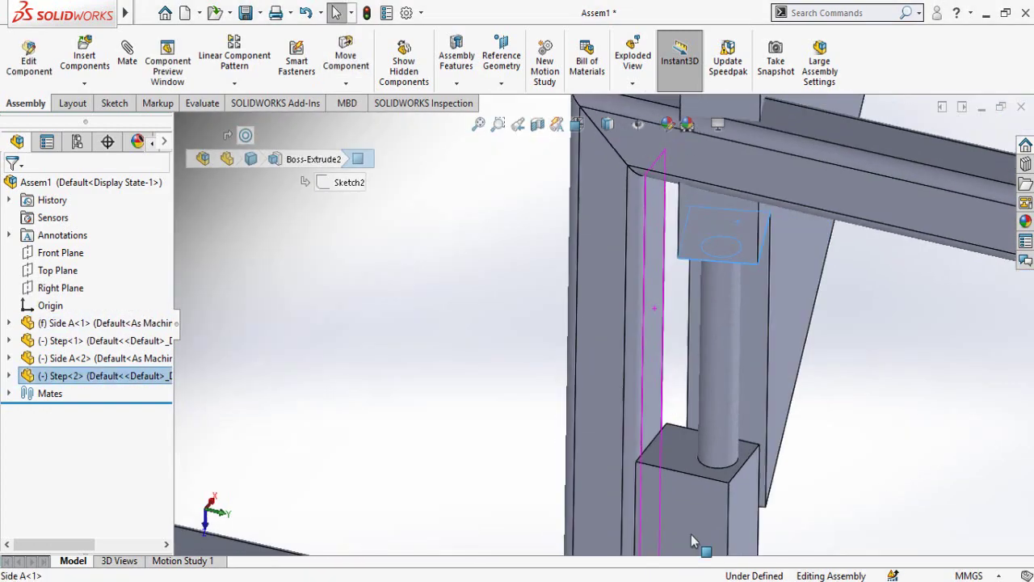
{"action": "left_click", "coordinate": [662, 459], "text": "ctrl"}
{"action": "left_click", "coordinate": [702, 447]}
Copy the mounted Step board and place this third board above it
{"action": "scroll", "coordinate": [659, 353], "scroll_direction": "up", "scroll_amount": 7}
{"action": "middle_click_drag", "start_coordinate": [659, 353], "coordinate": [526, 194]}
{"action": "left_click_drag", "start_coordinate": [725, 282], "coordinate": [768, 202], "text": "ctrl"}
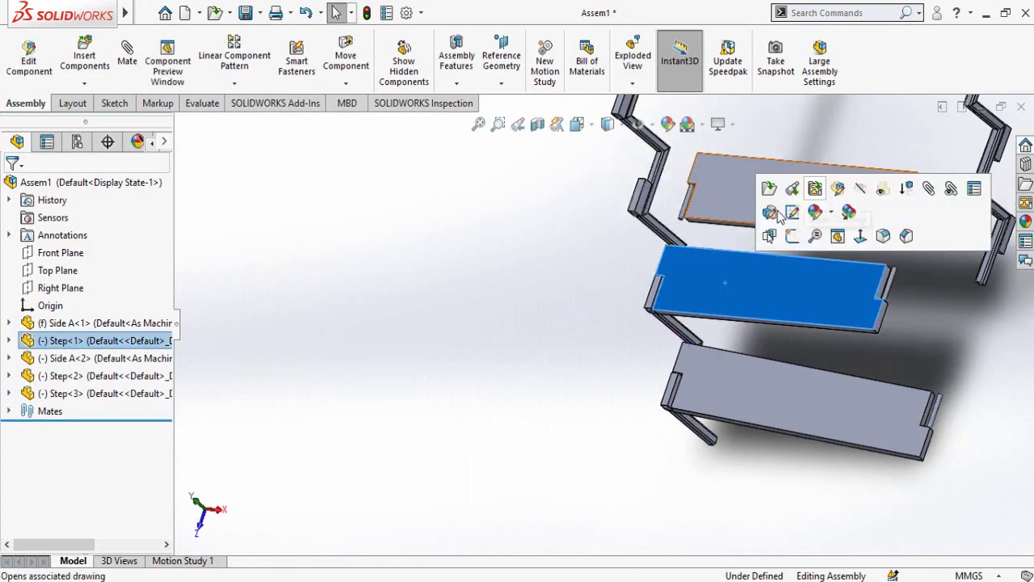
{"action": "left_click", "coordinate": [719, 152]}
Mate the third board's inner tab face coincident with the end face of Side A's third block from the bottom
{"action": "scroll", "coordinate": [719, 158], "scroll_direction": "down", "scroll_amount": 6}
{"action": "middle_click_drag", "start_coordinate": [671, 262], "coordinate": [655, 247]}
{"action": "left_click", "coordinate": [582, 308]}
{"action": "middle_click_drag", "start_coordinate": [477, 371], "coordinate": [712, 379]}
{"action": "left_click", "coordinate": [635, 458], "text": "ctrl"}
{"action": "left_click", "coordinate": [672, 445]}
Copy a Step board upward as the fourth board and mate its pin concentric with the hole in Side A's fourth block
{"action": "scroll", "coordinate": [543, 411], "scroll_direction": "up", "scroll_amount": 5}
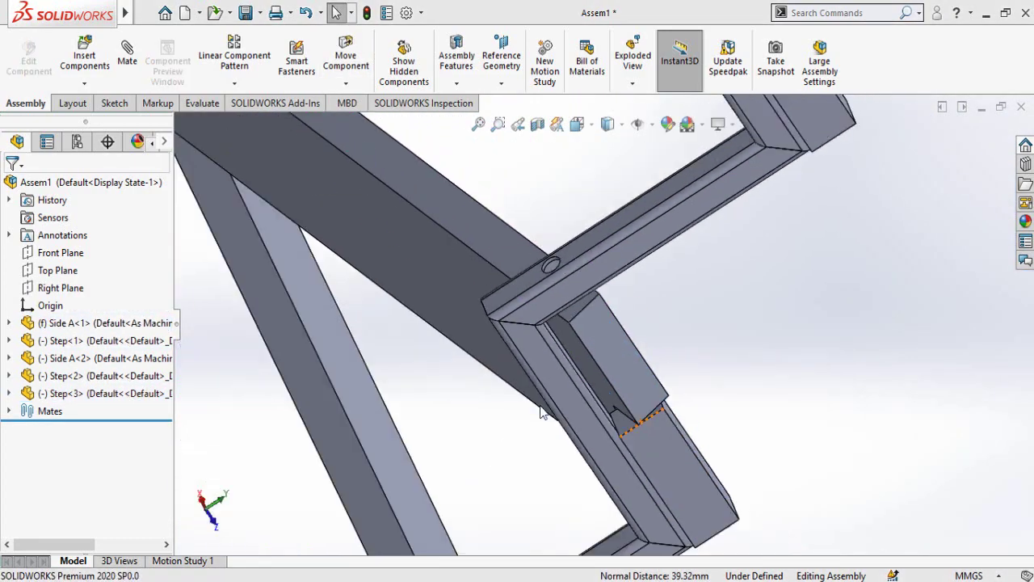
{"action": "middle_click_drag", "start_coordinate": [542, 411], "coordinate": [610, 454]}
{"action": "left_click_drag", "start_coordinate": [557, 493], "coordinate": [596, 309], "text": "ctrl"}
{"action": "scroll", "coordinate": [595, 312], "scroll_direction": "down", "scroll_amount": 4}
{"action": "left_click", "coordinate": [646, 242]}
{"action": "middle_click_drag", "start_coordinate": [518, 477], "coordinate": [509, 436]}
{"action": "scroll", "coordinate": [517, 423], "scroll_direction": "down", "scroll_amount": 3}
{"action": "left_click", "coordinate": [516, 423], "text": "ctrl"}
{"action": "left_click", "coordinate": [570, 376]}
Mate the fourth board's inner tab face coincident with the end face of Side A's fourth block
{"action": "scroll", "coordinate": [568, 456], "scroll_direction": "up", "scroll_amount": 5}
{"action": "left_click", "coordinate": [569, 457]}
{"action": "middle_click_drag", "start_coordinate": [568, 457], "coordinate": [739, 315]}
{"action": "left_click", "coordinate": [732, 296], "text": "ctrl"}
{"action": "left_click", "coordinate": [727, 267]}
Copy a Step board and place this fifth board beyond the fourth, near Side A's upper blocks
{"action": "scroll", "coordinate": [623, 391], "scroll_direction": "up", "scroll_amount": 4}
{"action": "left_click_drag", "start_coordinate": [658, 407], "coordinate": [784, 369], "text": "ctrl"}
{"action": "middle_click_drag", "start_coordinate": [785, 370], "coordinate": [684, 332]}
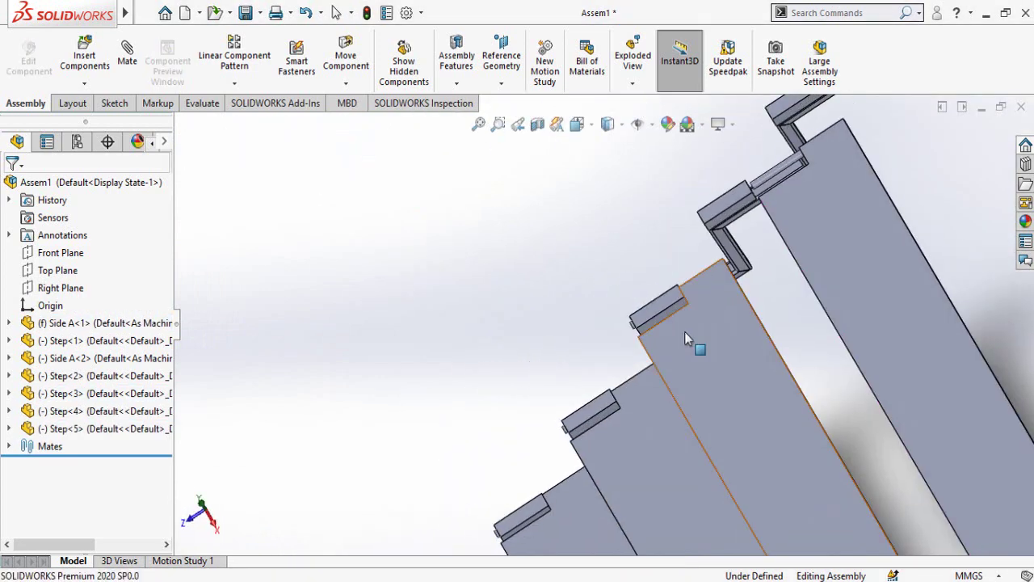
Mate the fifth board's pin concentric with the hole in Side A's fifth block
{"action": "scroll", "coordinate": [684, 332], "scroll_direction": "down", "scroll_amount": 5}
{"action": "left_click", "coordinate": [614, 339]}
{"action": "middle_click_drag", "start_coordinate": [614, 340], "coordinate": [771, 412]}
{"action": "left_click", "coordinate": [542, 401], "text": "ctrl"}
{"action": "left_click", "coordinate": [640, 387]}
Mate the fifth board's inner tab face coincident with the end face of Side A's fifth block
{"action": "left_click", "coordinate": [521, 421]}
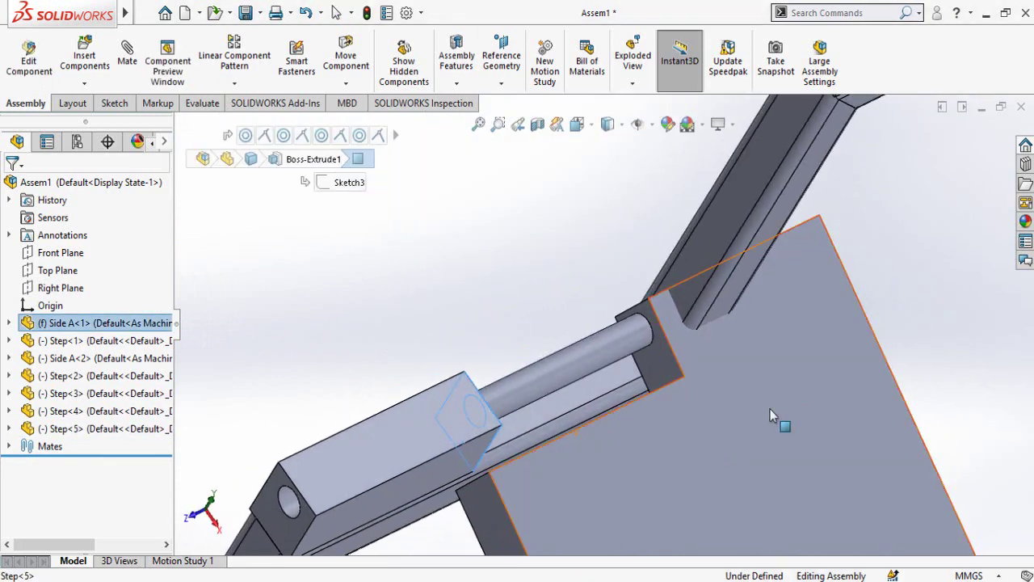
{"action": "left_click", "coordinate": [653, 349], "text": "ctrl"}
{"action": "left_click", "coordinate": [701, 332]}
Copy a Step board as the sixth board and mate its pin concentric with the hole in Side A's top block
{"action": "scroll", "coordinate": [666, 467], "scroll_direction": "up", "scroll_amount": 3}
{"action": "left_click_drag", "start_coordinate": [666, 467], "coordinate": [903, 468], "text": "ctrl"}
{"action": "scroll", "coordinate": [902, 139], "scroll_direction": "down", "scroll_amount": 3}
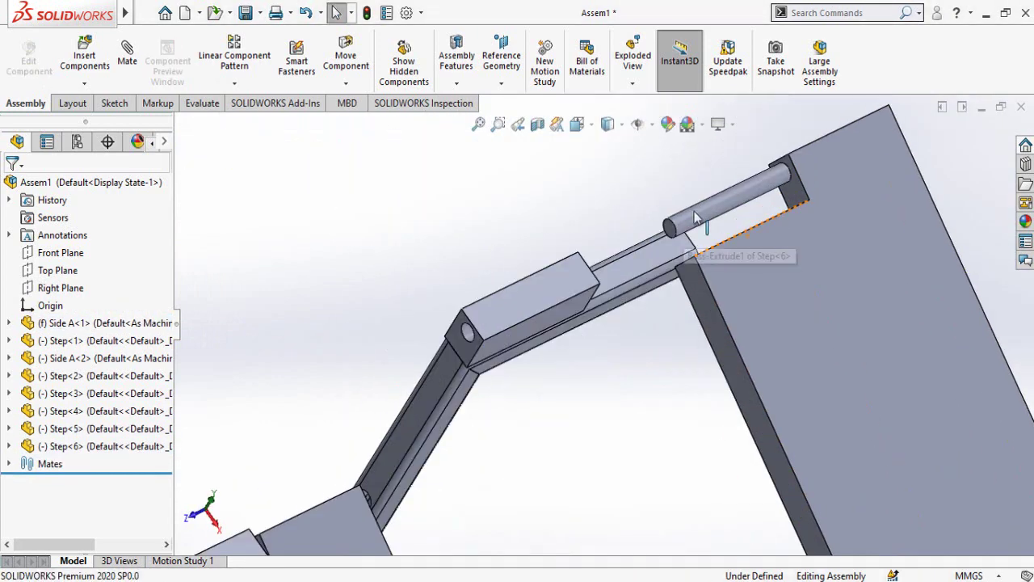
{"action": "left_click", "coordinate": [695, 217]}
{"action": "scroll", "coordinate": [470, 346], "scroll_direction": "down", "scroll_amount": 4}
{"action": "left_click", "coordinate": [465, 303], "text": "ctrl"}
{"action": "left_click", "coordinate": [679, 284]}
Mate the sixth board's inner tab face coincident with the end face of Side A's top block
{"action": "left_click", "coordinate": [940, 130]}
{"action": "scroll", "coordinate": [611, 311], "scroll_direction": "up", "scroll_amount": 5}
{"action": "middle_click_drag", "start_coordinate": [736, 422], "coordinate": [711, 340]}
{"action": "scroll", "coordinate": [688, 303], "scroll_direction": "down", "scroll_amount": 6}
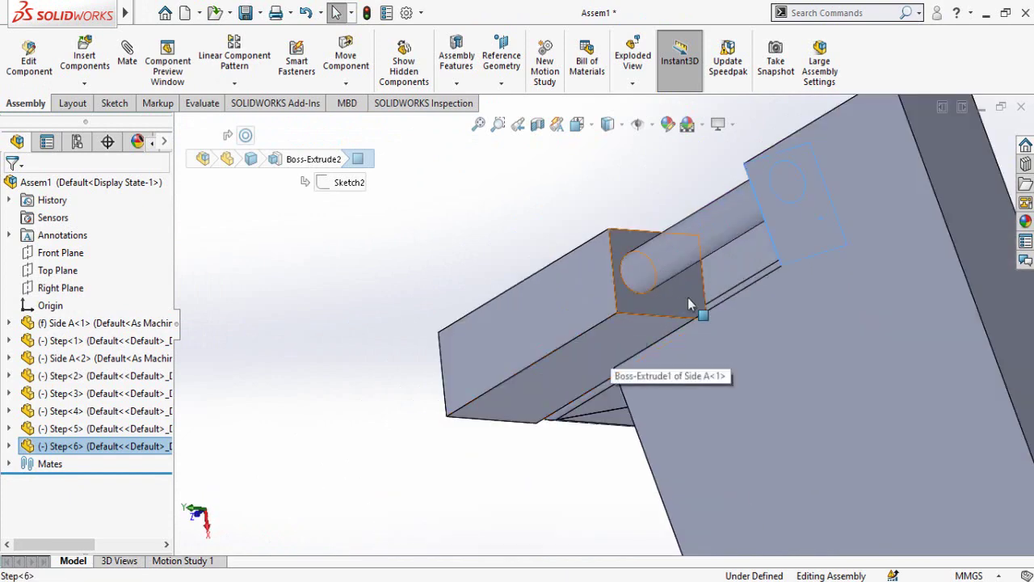
{"action": "left_click", "coordinate": [687, 303], "text": "ctrl"}
{"action": "left_click", "coordinate": [737, 285]}
Mate the second board's top face parallel to the top faces of the bottom board and the third board
{"action": "scroll", "coordinate": [730, 294], "scroll_direction": "up", "scroll_amount": 8}
{"action": "left_click", "coordinate": [502, 510]}
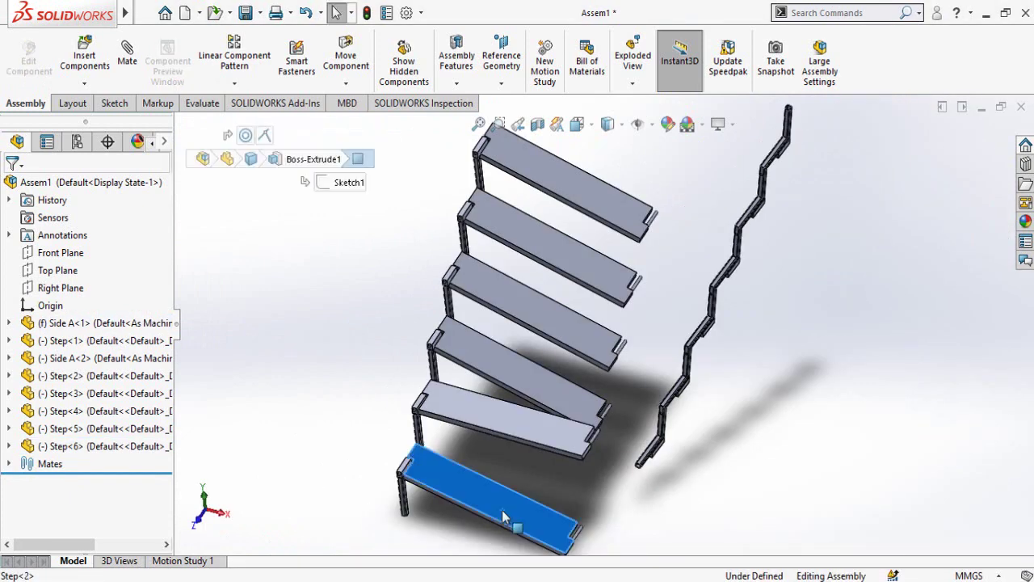
{"action": "left_click", "coordinate": [566, 408], "text": "ctrl"}
{"action": "left_click", "coordinate": [571, 402]}
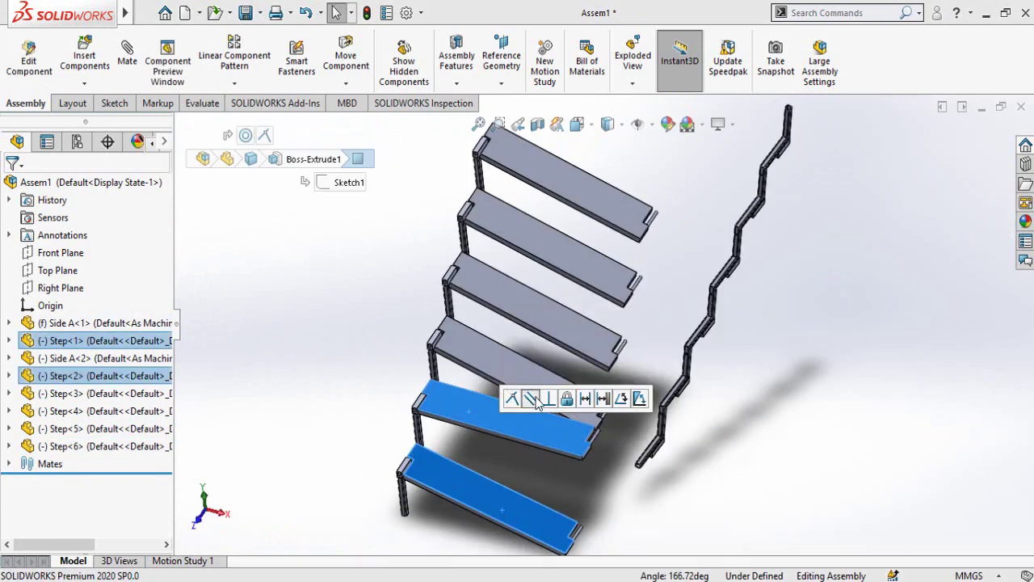
{"action": "left_click", "coordinate": [498, 432]}
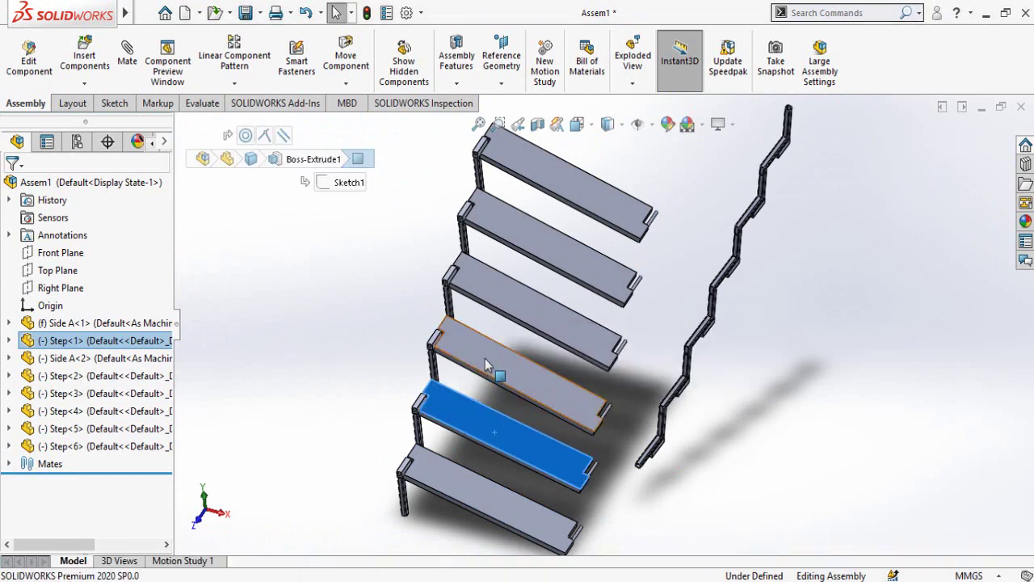
{"action": "left_click", "coordinate": [517, 360], "text": "ctrl"}
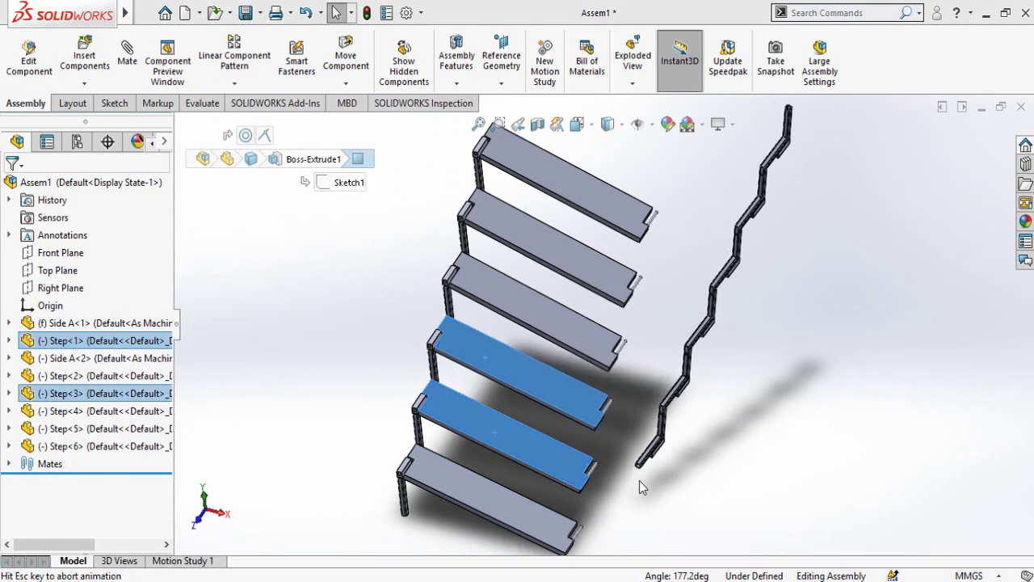
{"action": "scroll", "coordinate": [609, 308], "scroll_direction": "up", "scroll_amount": 1}
{"action": "scroll", "coordinate": [617, 218], "scroll_direction": "down", "scroll_amount": 2}
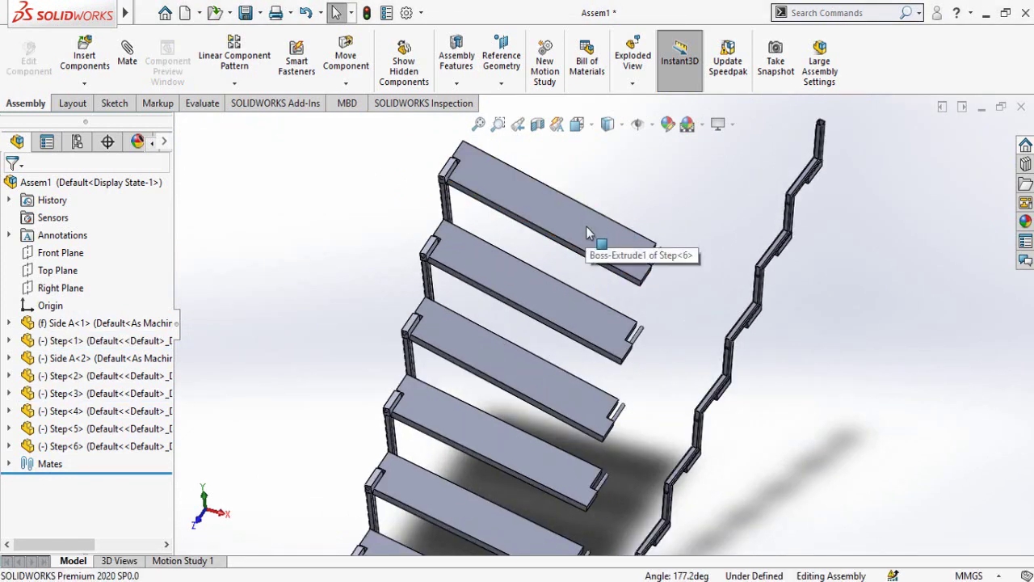
Add parallel mates between the top faces of the sixth and fifth, fifth and fourth, and fourth and third boards
{"action": "left_click", "coordinate": [552, 297], "text": "ctrl"}
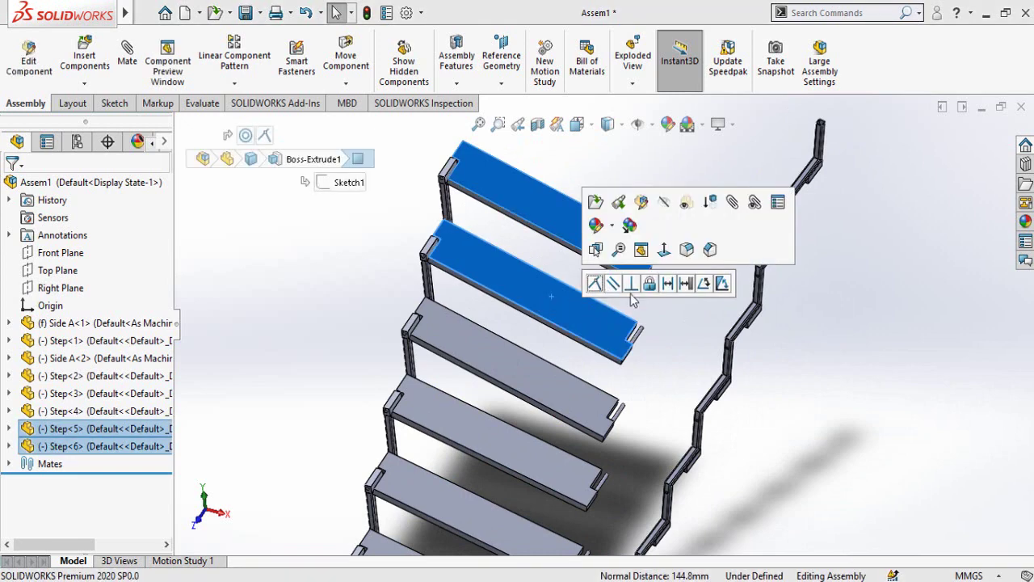
{"action": "left_click", "coordinate": [614, 283]}
{"action": "left_click", "coordinate": [560, 293]}
{"action": "left_click", "coordinate": [581, 383], "text": "ctrl"}
{"action": "left_click", "coordinate": [615, 346]}
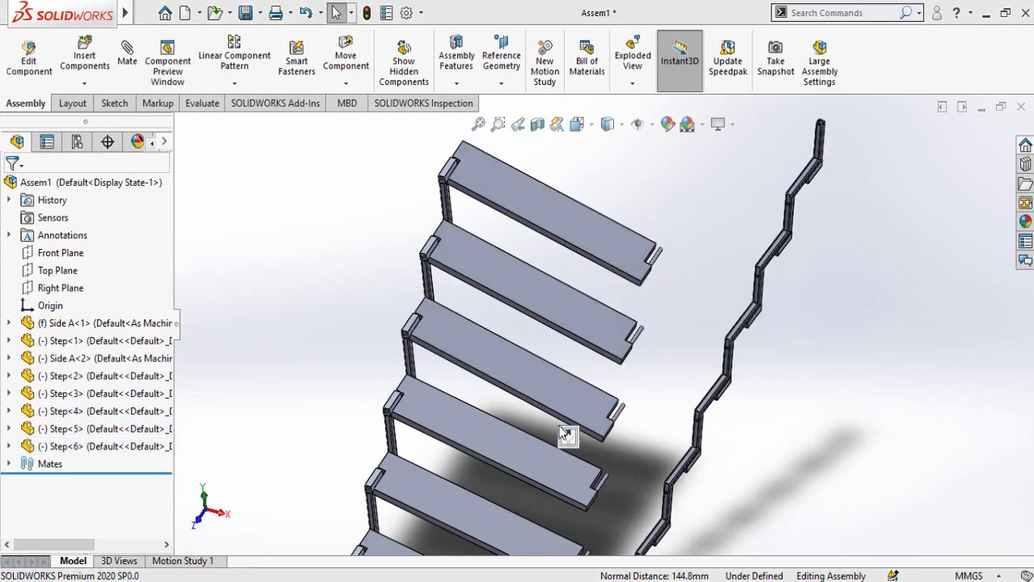
{"action": "left_click", "coordinate": [479, 436]}
{"action": "left_click", "coordinate": [498, 355], "text": "ctrl"}
{"action": "left_click", "coordinate": [632, 429]}
Swing one of the lower boards about its pin to test that all six boards move together
{"action": "scroll", "coordinate": [624, 439], "scroll_direction": "up", "scroll_amount": 3}
{"action": "scroll", "coordinate": [559, 469], "scroll_direction": "down", "scroll_amount": 3}
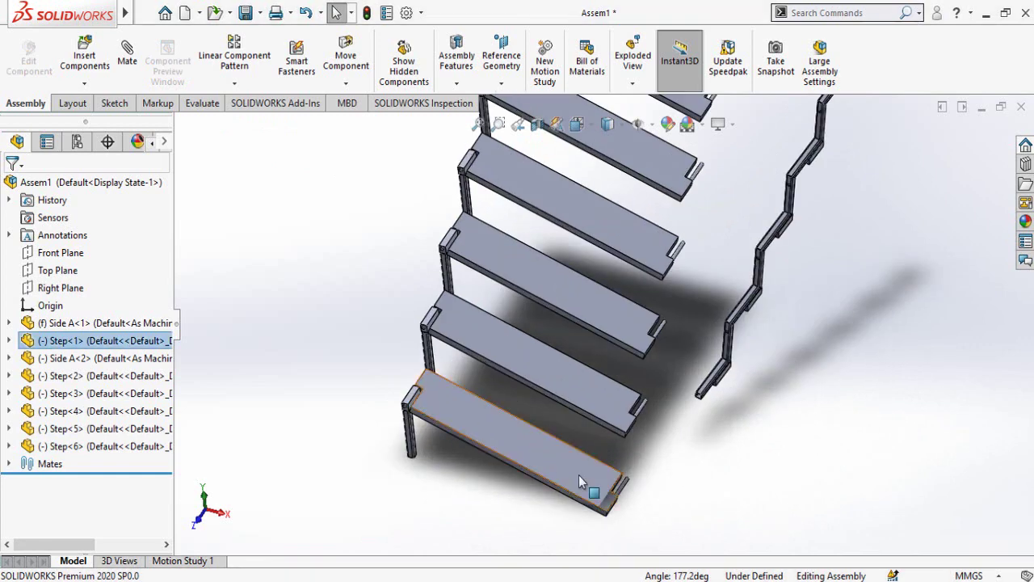
{"action": "left_click", "coordinate": [579, 474]}
{"action": "left_click_drag", "start_coordinate": [574, 414], "coordinate": [619, 452]}
{"action": "left_click", "coordinate": [707, 461]}
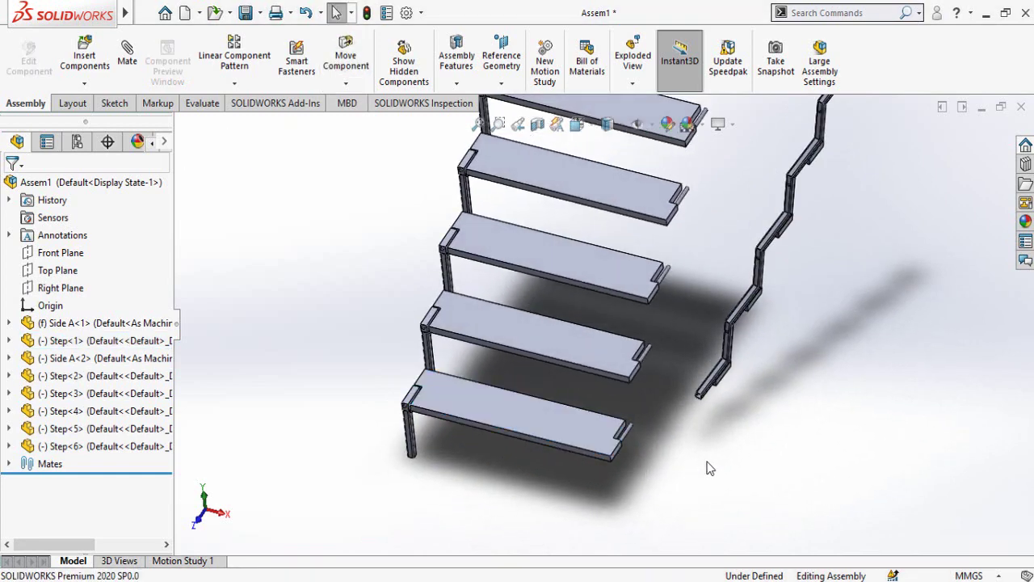
Mate the bottom board's outer pin concentric with the hole in the second Side A's lowest block
{"action": "scroll", "coordinate": [714, 395], "scroll_direction": "down", "scroll_amount": 1}
{"action": "scroll", "coordinate": [714, 394], "scroll_direction": "up", "scroll_amount": 3}
{"action": "left_click", "coordinate": [383, 488]}
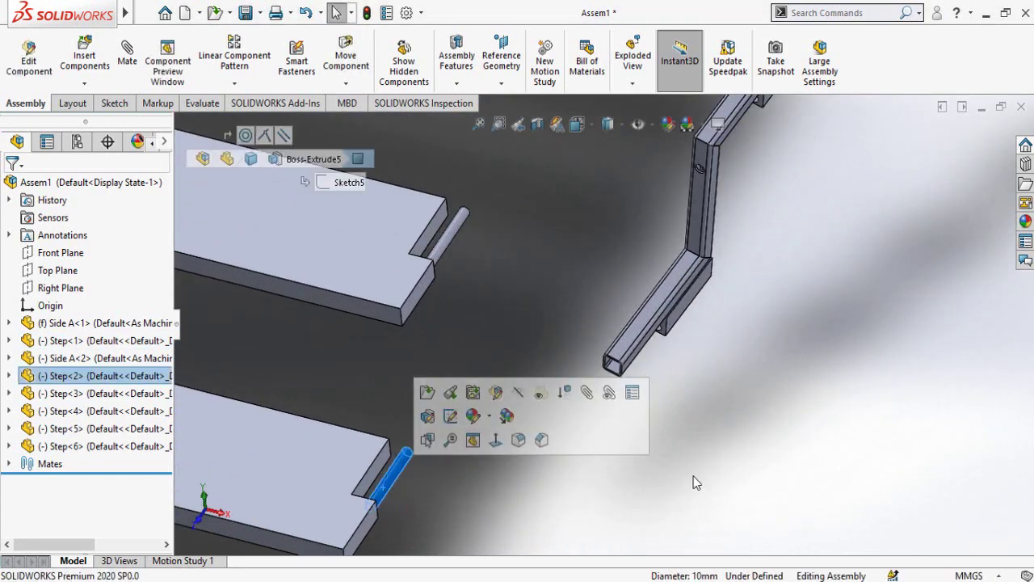
{"action": "scroll", "coordinate": [621, 375], "scroll_direction": "up", "scroll_amount": 5}
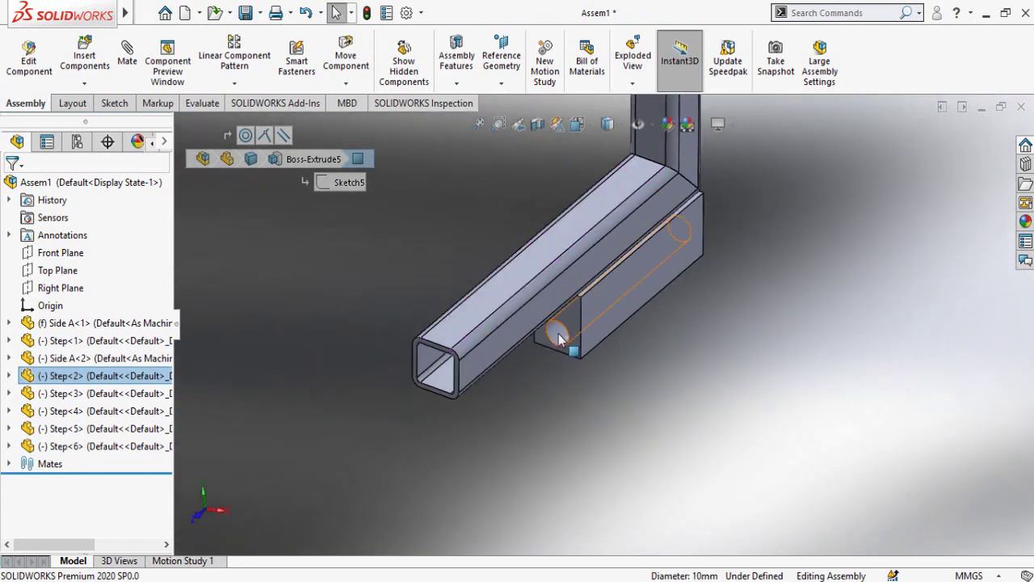
{"action": "left_click", "coordinate": [559, 338], "text": "ctrl"}
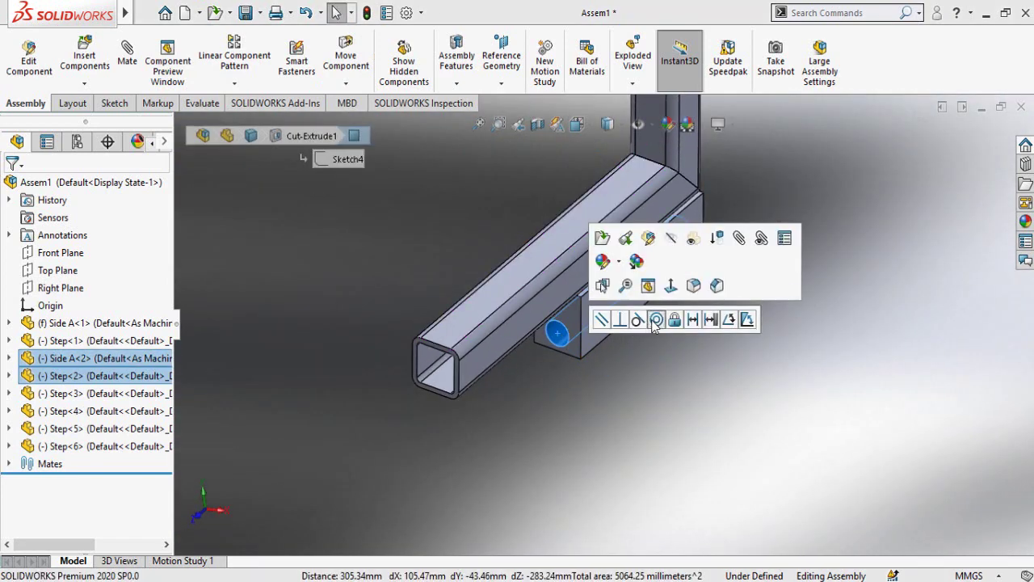
{"action": "left_click", "coordinate": [655, 320]}
{"action": "scroll", "coordinate": [428, 412], "scroll_direction": "down", "scroll_amount": 5}
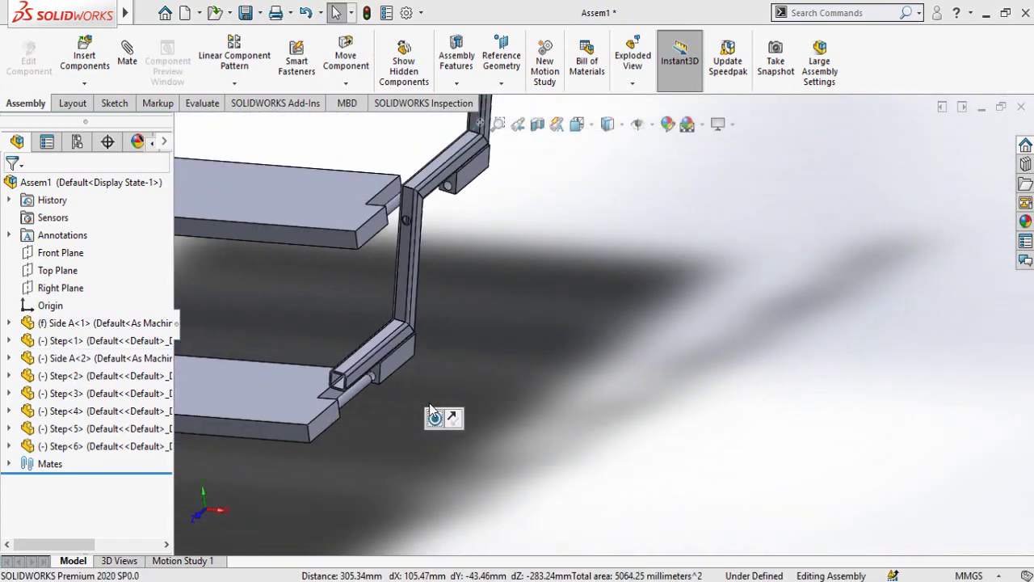
Mate the end face of the second Side A's lowest block coincident with the bottom board's outer tab face
{"action": "scroll", "coordinate": [430, 403], "scroll_direction": "up", "scroll_amount": 2}
{"action": "scroll", "coordinate": [500, 336], "scroll_direction": "down", "scroll_amount": 7}
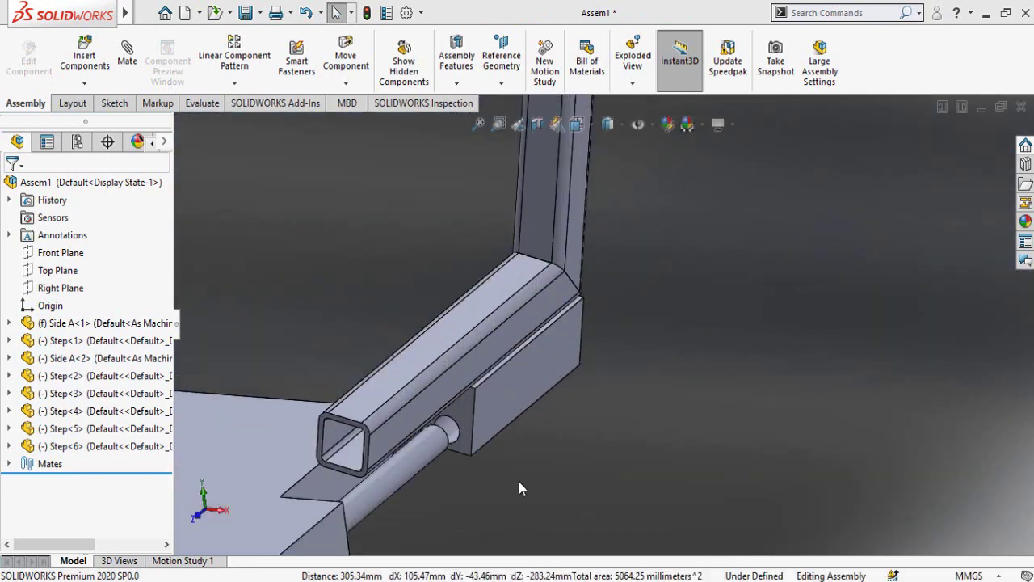
{"action": "left_click", "coordinate": [458, 410]}
{"action": "mouse_move", "coordinate": [462, 502]}
{"action": "middle_mouse_down"}
{"action": "mouse_move", "coordinate": [439, 421]}
{"action": "mouse_move", "coordinate": [360, 458]}
{"action": "mouse_move", "coordinate": [431, 490]}
{"action": "middle_mouse_up"}
{"action": "scroll", "coordinate": [565, 387], "scroll_direction": "down", "scroll_amount": 7}
{"action": "left_click", "coordinate": [348, 411]}
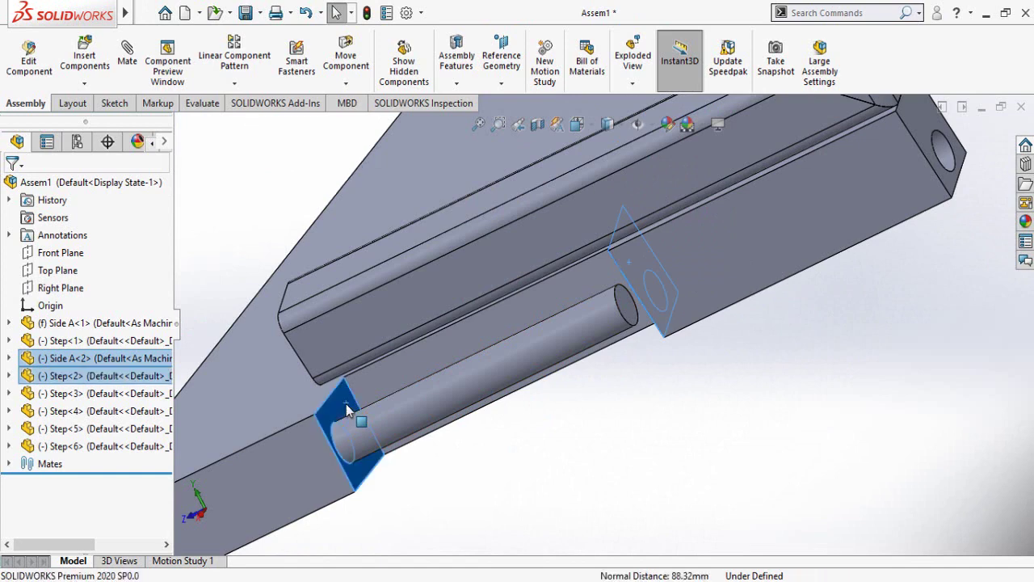
{"action": "left_click", "coordinate": [392, 389]}
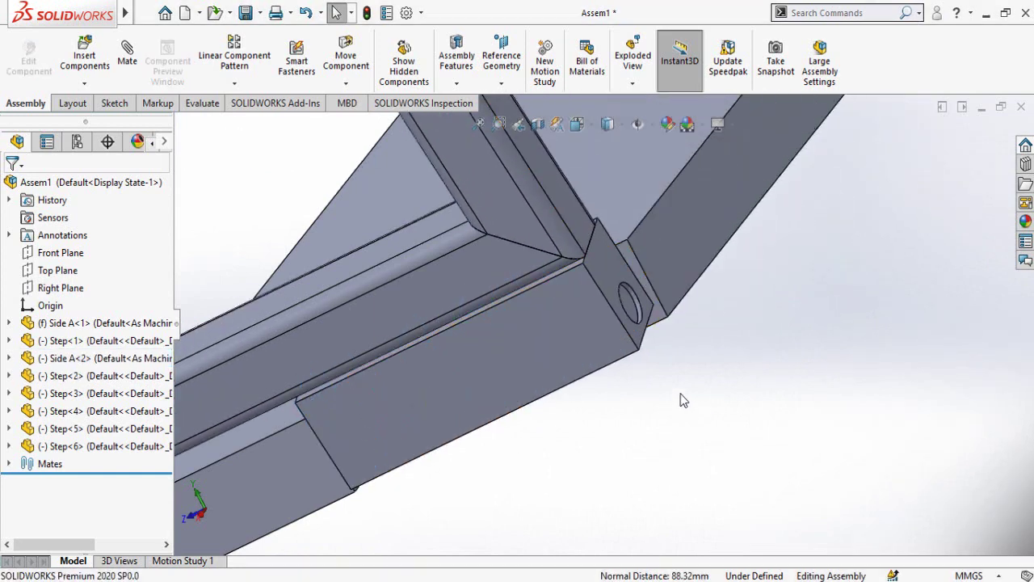
Mate an upright tube face of the second Side A parallel to the corresponding tube face on the first Side A
{"action": "scroll", "coordinate": [684, 399], "scroll_direction": "down", "scroll_amount": 10}
{"action": "middle_click_drag", "start_coordinate": [614, 281], "coordinate": [670, 356]}
{"action": "scroll", "coordinate": [638, 266], "scroll_direction": "down", "scroll_amount": 5}
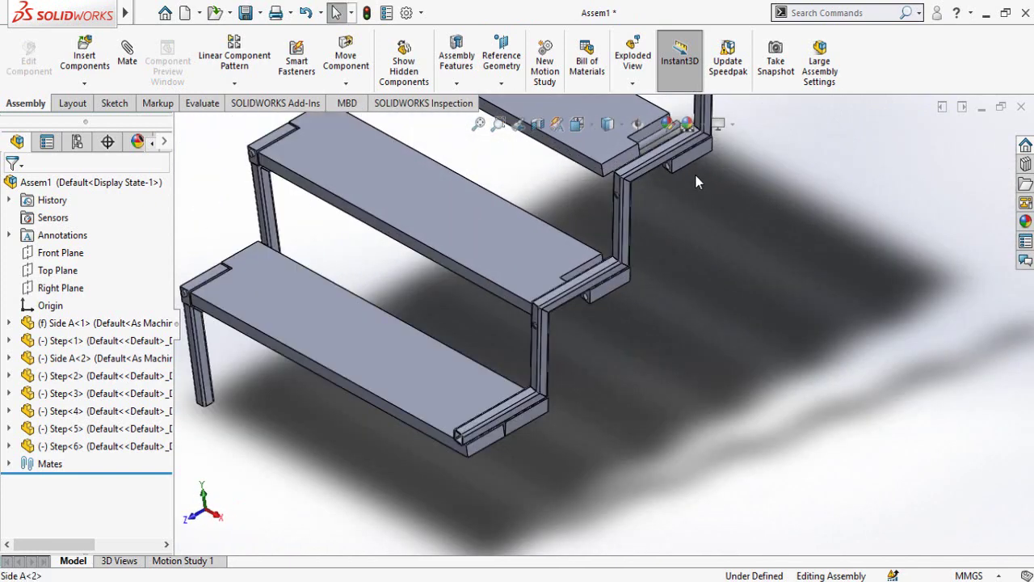
{"action": "left_click", "coordinate": [543, 373]}
{"action": "scroll", "coordinate": [565, 453], "scroll_direction": "up", "scroll_amount": 5}
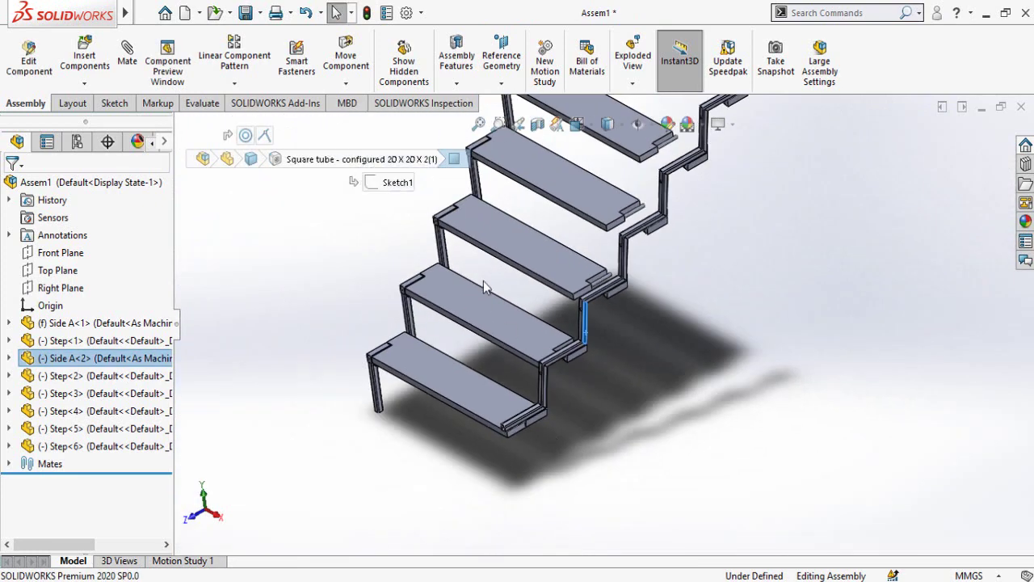
{"action": "scroll", "coordinate": [454, 305], "scroll_direction": "down", "scroll_amount": 6}
{"action": "right_click", "coordinate": [446, 266]}
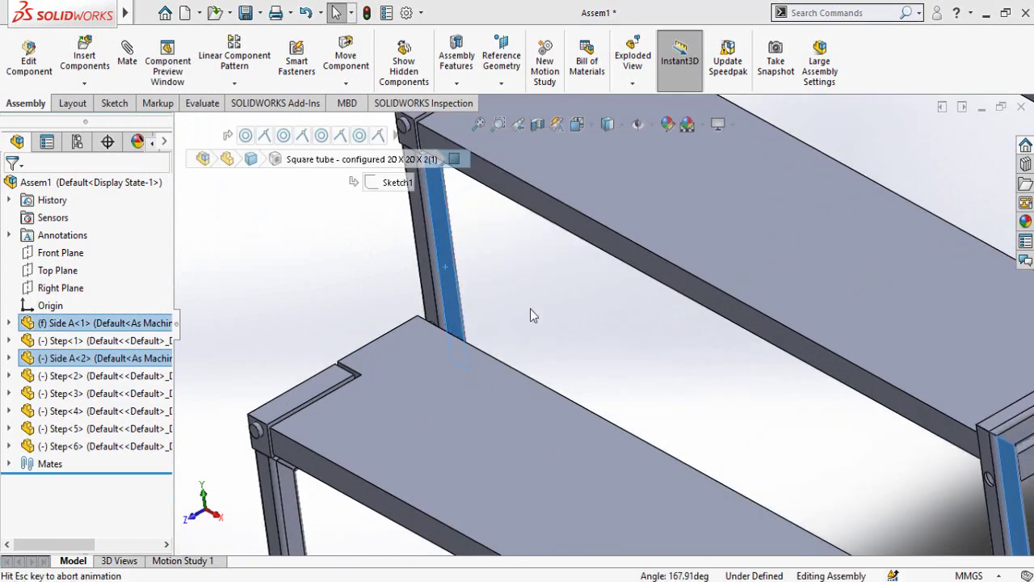
{"action": "left_click", "coordinate": [548, 337]}
{"action": "scroll", "coordinate": [655, 371], "scroll_direction": "up", "scroll_amount": 6}
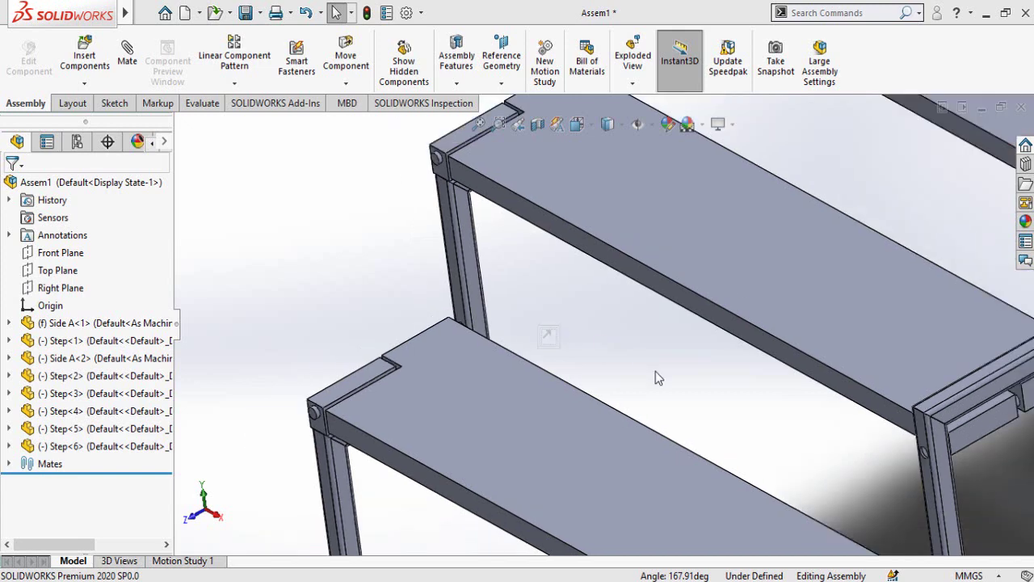
Swing the second Side A frame up against the first and back to test the staircase's folding motion
{"action": "middle_click_drag", "start_coordinate": [699, 360], "coordinate": [738, 370]}
{"action": "scroll", "coordinate": [750, 252], "scroll_direction": "down", "scroll_amount": 1}
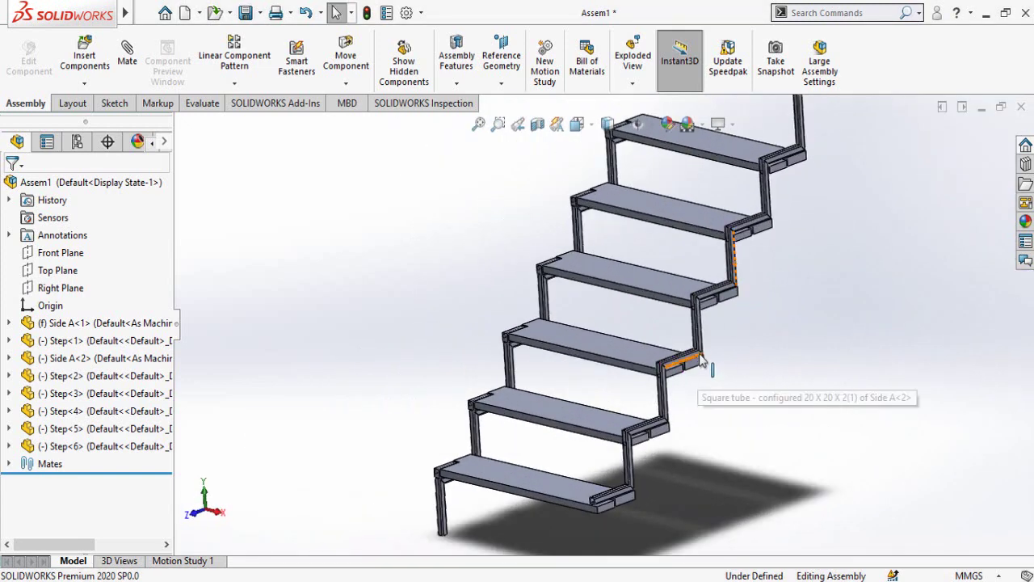
{"action": "left_click_drag", "start_coordinate": [699, 338], "coordinate": [512, 121]}
{"action": "left_click", "coordinate": [516, 125]}
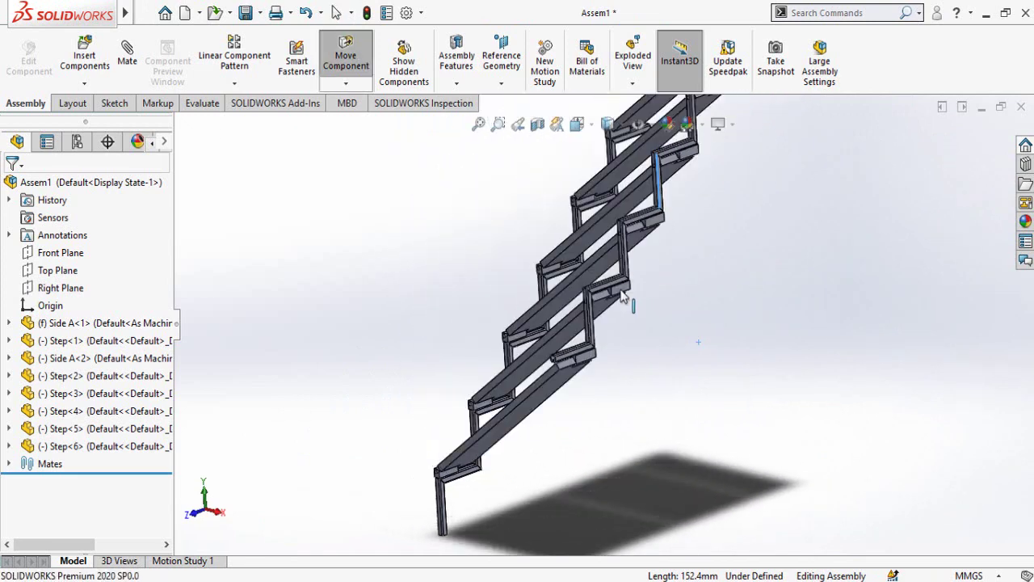
{"action": "left_click_drag", "start_coordinate": [635, 337], "coordinate": [636, 340]}
{"action": "left_click", "coordinate": [752, 506]}
{"action": "middle_click_drag", "start_coordinate": [727, 476], "coordinate": [646, 382]}
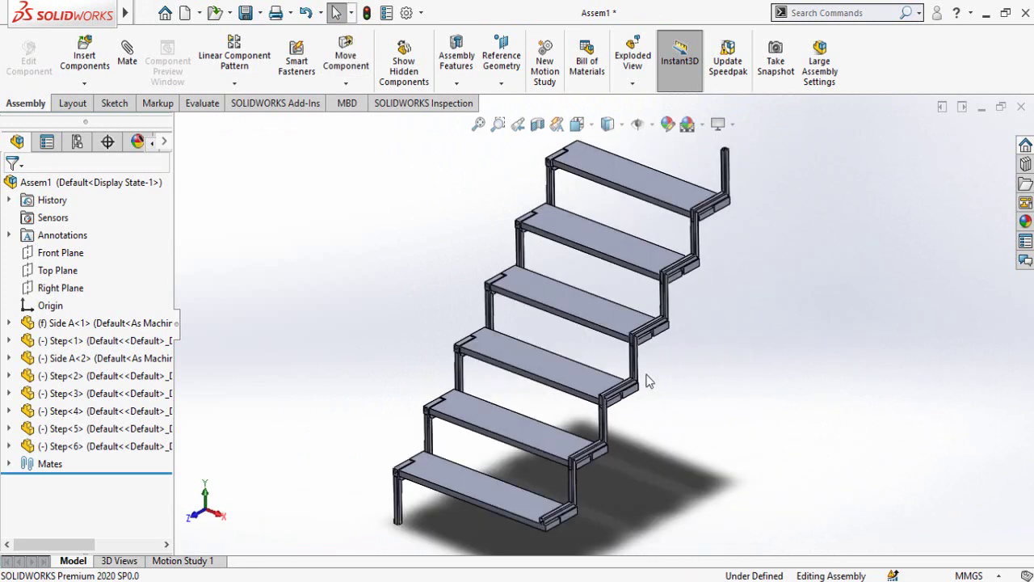